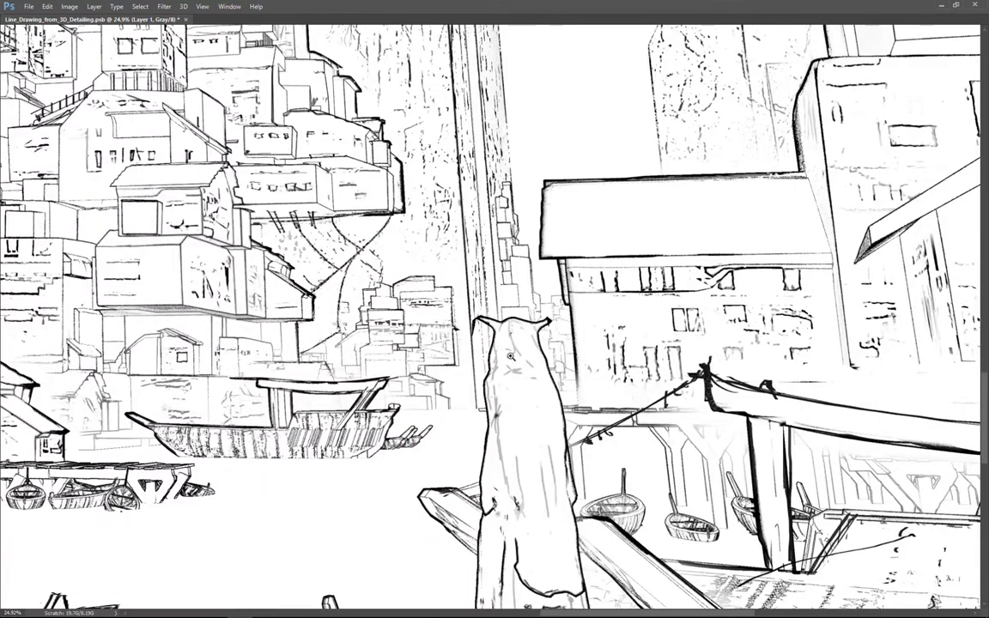
Sketch the cloaked figure's forearm, hand and draped sleeve reaching out over the wooden beam.
{"action": "left_click_drag", "start_coordinate": [559, 371], "coordinate": [603, 255]}
{"action": "scroll", "coordinate": [602, 255], "scroll_direction": "up", "scroll_amount": 1}
{"action": "left_click_drag", "start_coordinate": [470, 376], "coordinate": [520, 349]}
{"action": "scroll", "coordinate": [521, 348], "scroll_direction": "down", "scroll_amount": 1}
{"action": "scroll", "coordinate": [520, 350], "scroll_direction": "down", "scroll_amount": 2}
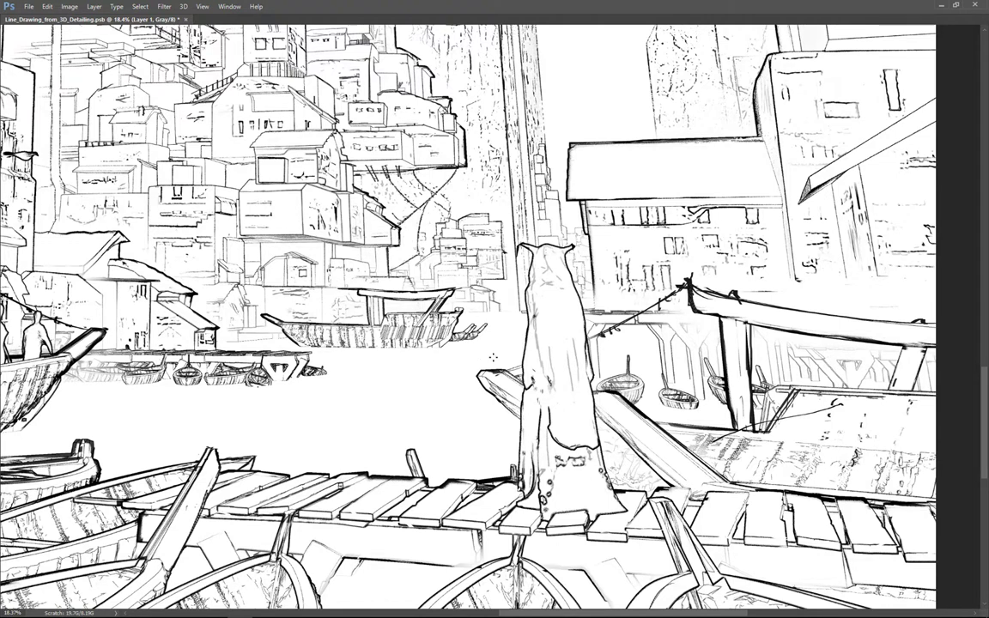
{"action": "mouse_move", "coordinate": [487, 357]}
{"action": "left_mouse_down"}
{"action": "mouse_move", "coordinate": [523, 340]}
{"action": "mouse_move", "coordinate": [491, 358]}
{"action": "left_mouse_up"}
{"action": "left_click_drag", "start_coordinate": [504, 358], "coordinate": [504, 373]}
{"action": "scroll", "coordinate": [564, 360], "scroll_direction": "up", "scroll_amount": 2}
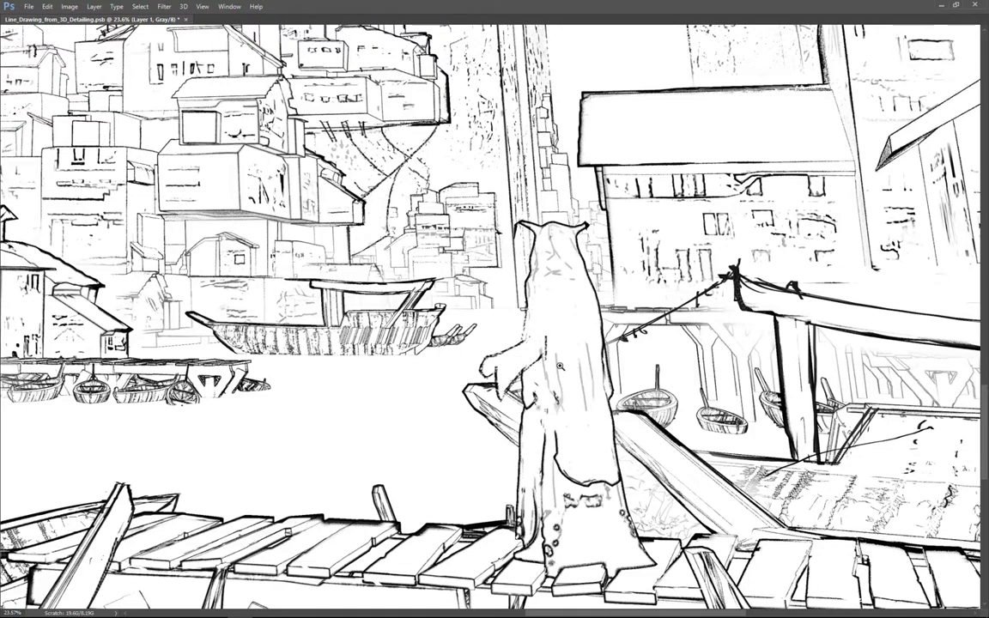
{"action": "scroll", "coordinate": [559, 367], "scroll_direction": "down", "scroll_amount": 2}
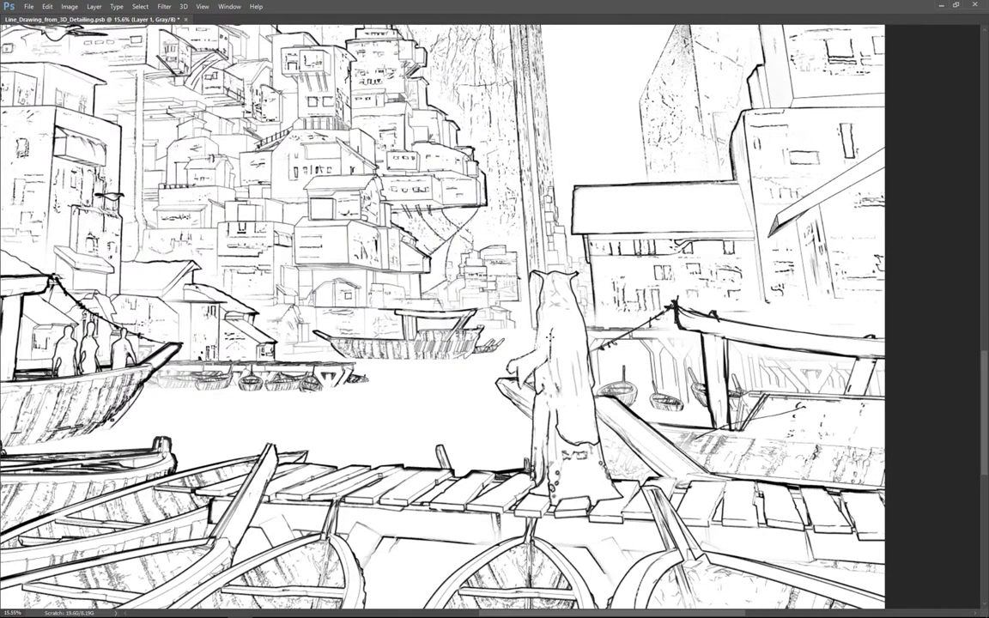
{"action": "scroll", "coordinate": [496, 309], "scroll_direction": "up", "scroll_amount": 2}
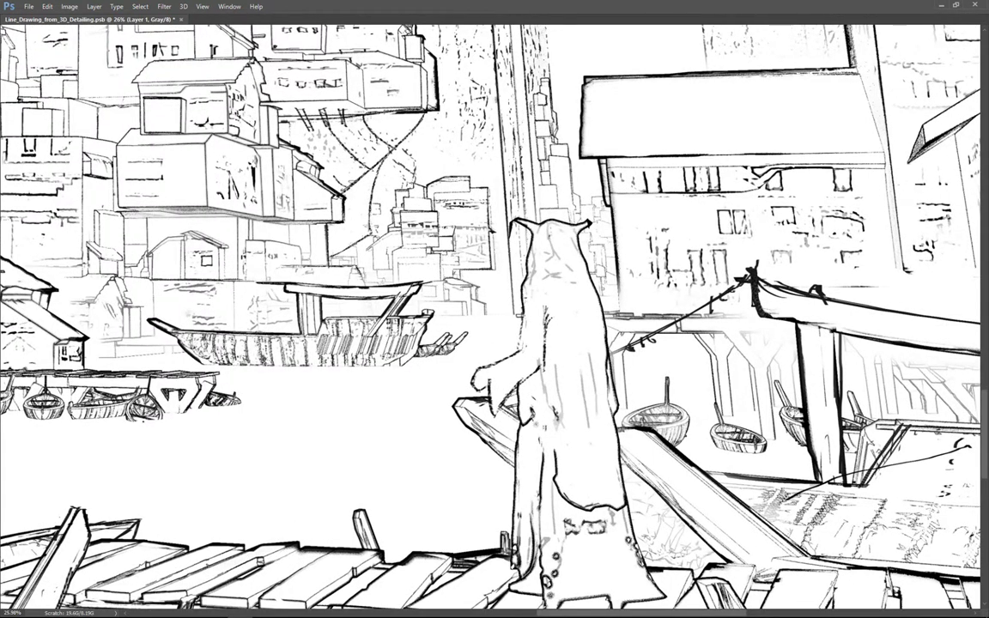
{"action": "scroll", "coordinate": [490, 258], "scroll_direction": "down", "scroll_amount": 2}
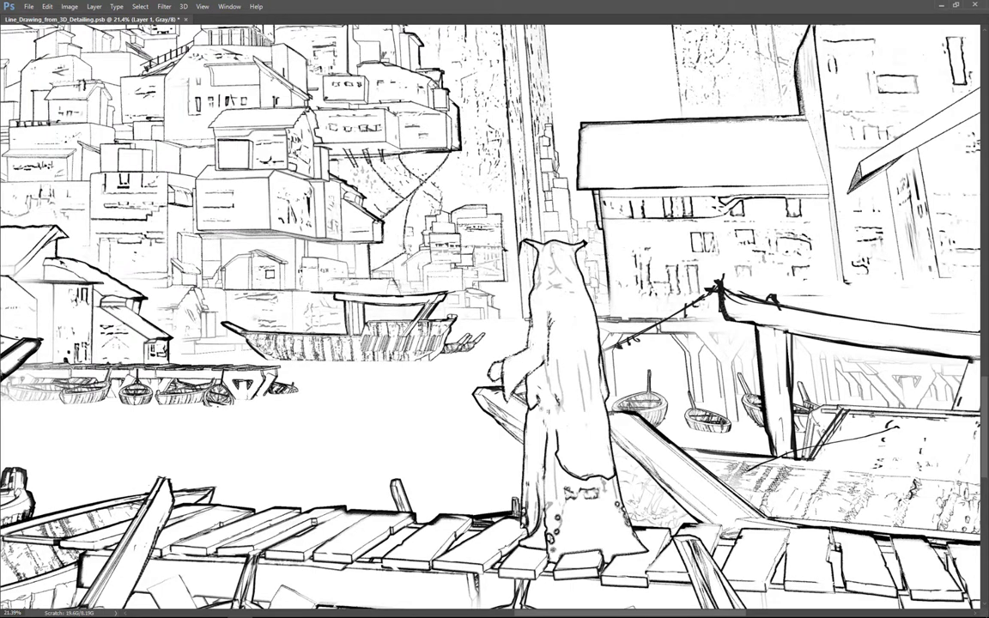
{"action": "scroll", "coordinate": [493, 287], "scroll_direction": "down", "scroll_amount": 1}
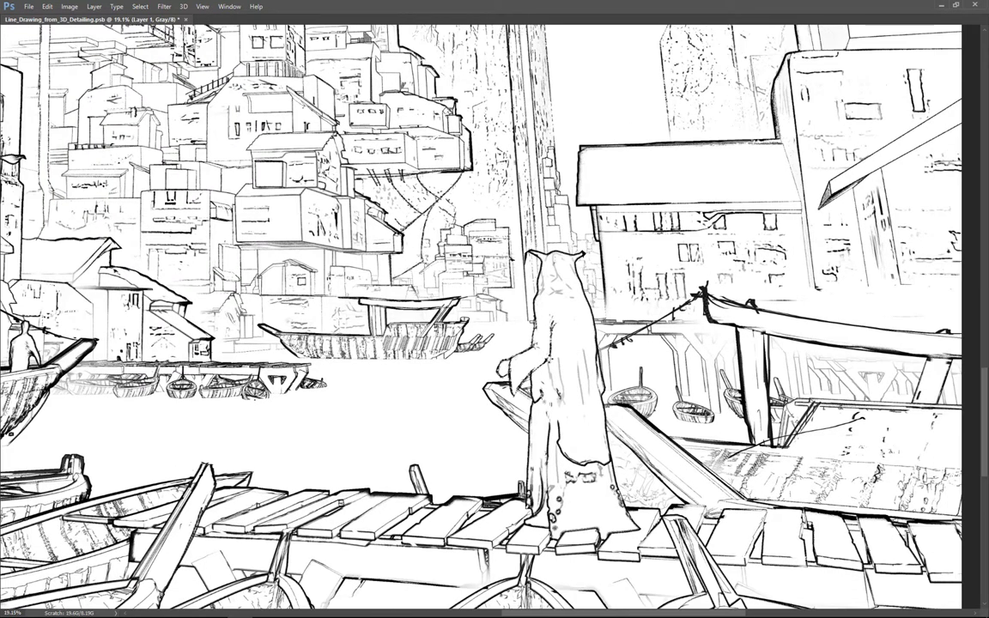
Switch to the thin textured brush preset labelled 50 in the Paint group, at a size of 20 px.
{"action": "right_click", "coordinate": [544, 361]}
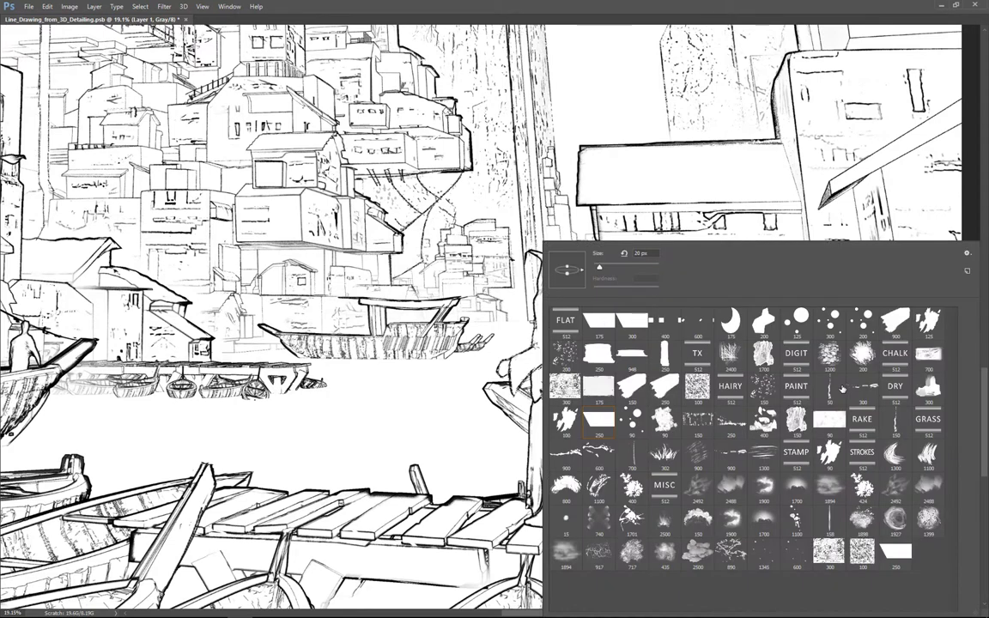
{"action": "double_click", "coordinate": [578, 342]}
{"action": "scroll", "coordinate": [550, 369], "scroll_direction": "up", "scroll_amount": 2}
{"action": "right_click", "coordinate": [555, 356]}
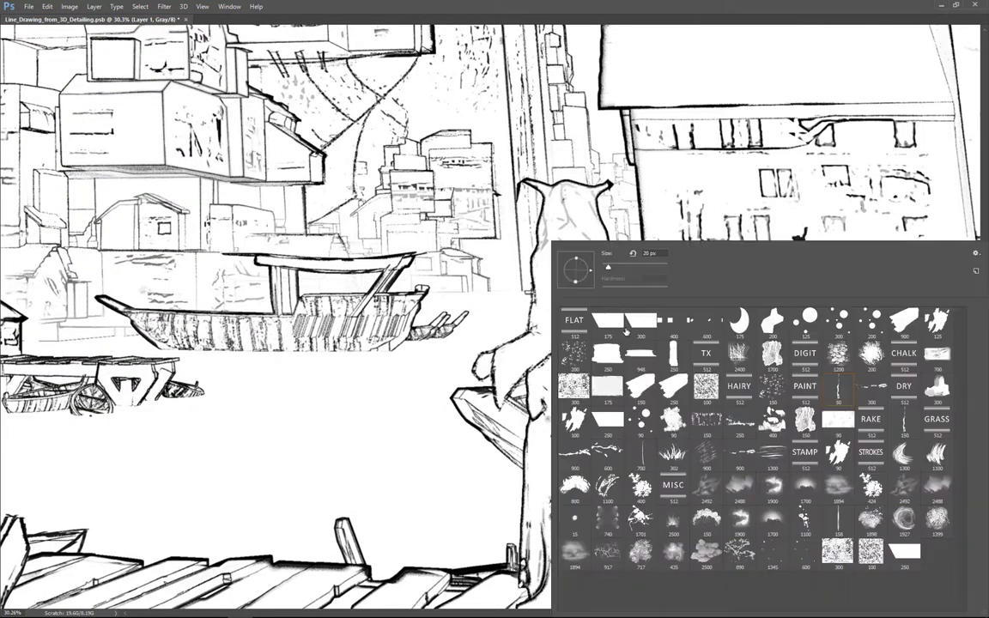
{"action": "key", "text": "Escape"}
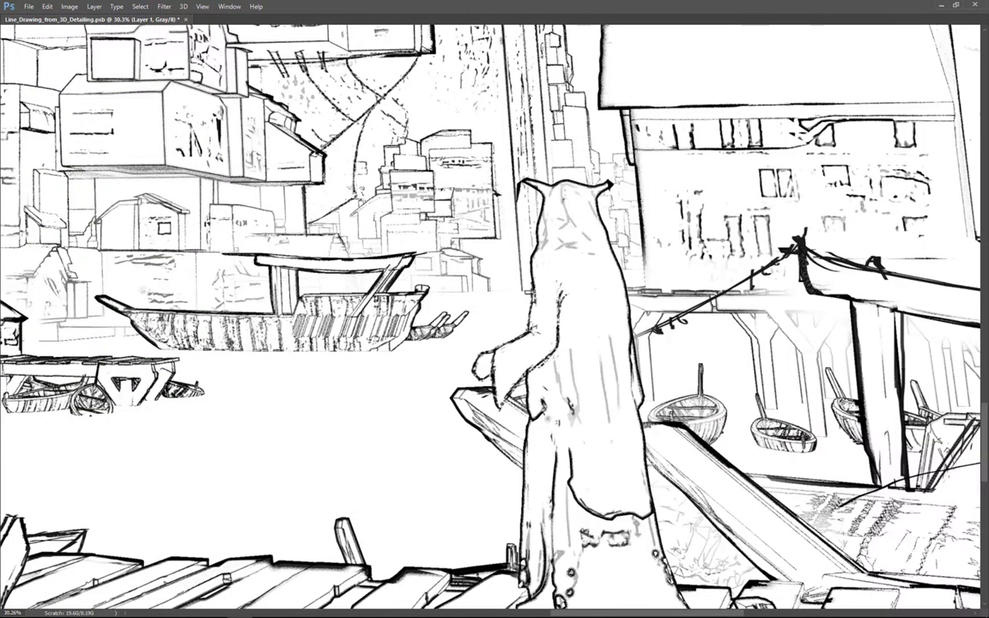
{"action": "key", "text": "Tab"}
{"action": "key", "text": "Tab"}
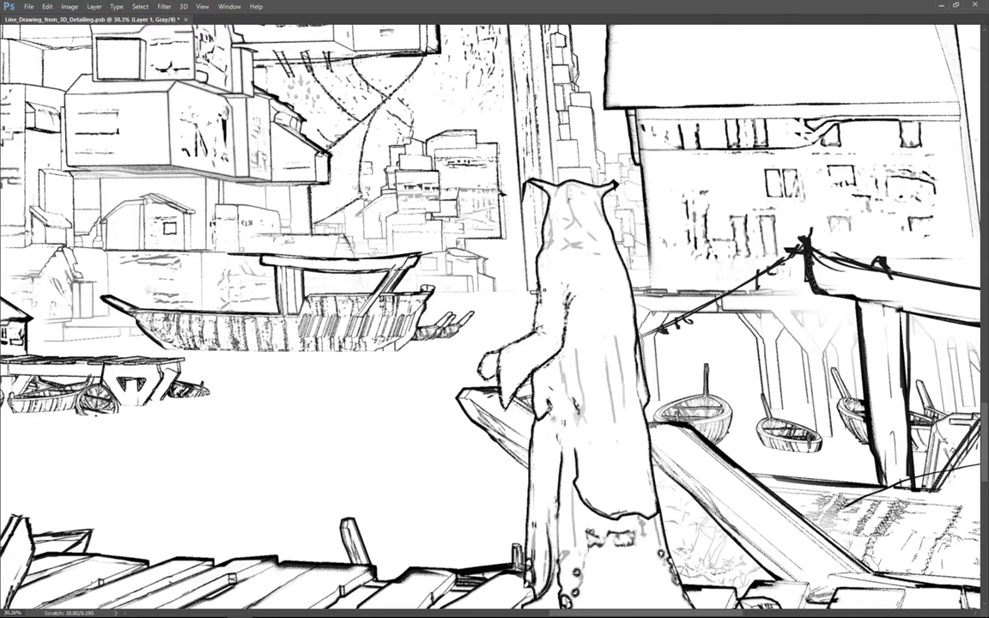
{"action": "key", "text": "ctrl+z"}
{"action": "left_click_drag", "start_coordinate": [542, 291], "coordinate": [533, 333]}
{"action": "key", "text": "ctrl+z"}
{"action": "scroll", "coordinate": [553, 234], "scroll_direction": "down", "scroll_amount": 1}
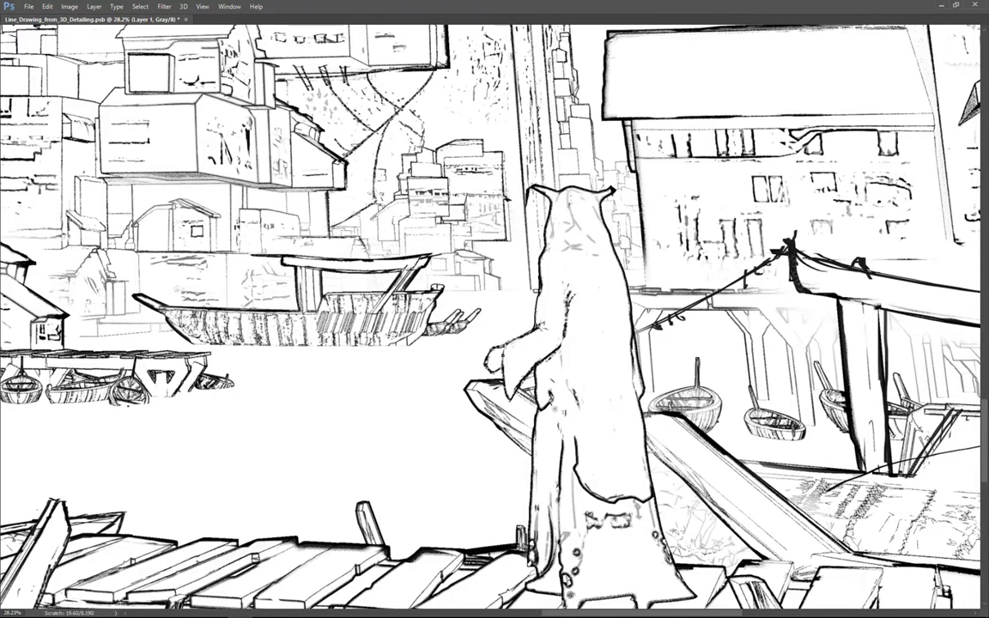
{"action": "scroll", "coordinate": [477, 297], "scroll_direction": "down", "scroll_amount": 5}
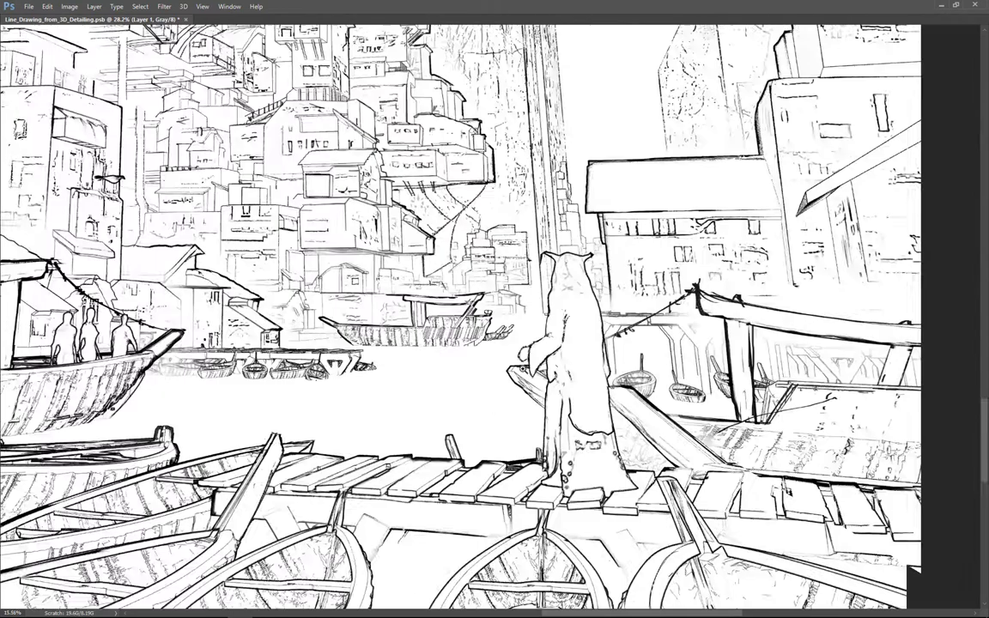
{"action": "scroll", "coordinate": [515, 426], "scroll_direction": "up", "scroll_amount": 3}
{"action": "scroll", "coordinate": [529, 442], "scroll_direction": "up", "scroll_amount": 1}
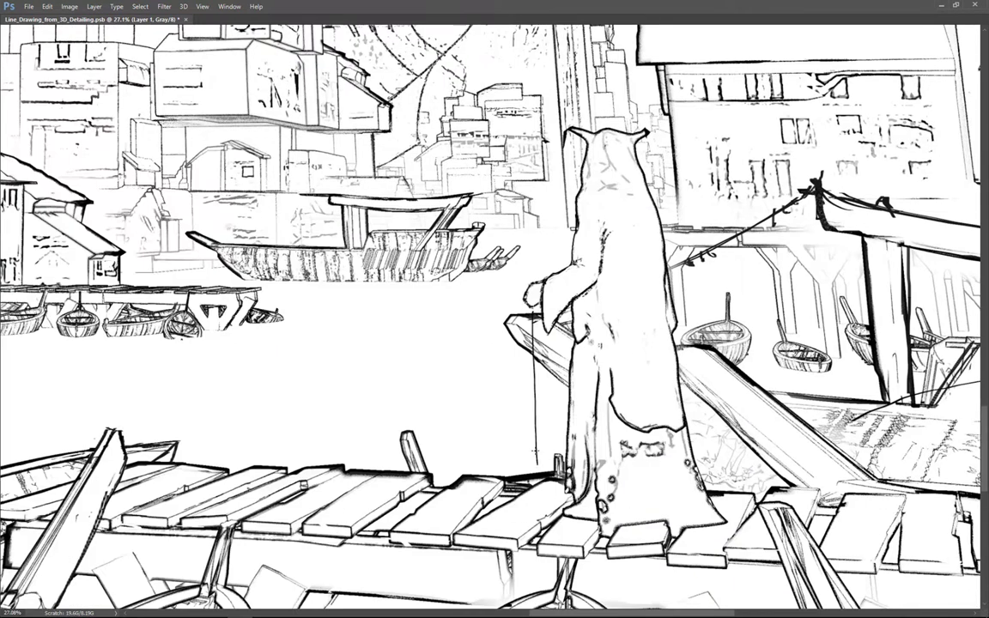
{"action": "left_click_drag", "start_coordinate": [536, 451], "coordinate": [543, 500]}
{"action": "key", "text": "ctrl+z"}
{"action": "left_click_drag", "start_coordinate": [533, 309], "coordinate": [543, 511]}
{"action": "key", "text": "ctrl+z"}
{"action": "key", "text": "ctrl+z"}
Draw a crooked walking staff from the cloaked figure's hand down to the pier planks.
{"action": "mouse_move", "coordinate": [539, 315]}
{"action": "left_mouse_down"}
{"action": "mouse_move", "coordinate": [528, 397]}
{"action": "mouse_move", "coordinate": [532, 377]}
{"action": "mouse_move", "coordinate": [539, 502]}
{"action": "left_mouse_up"}
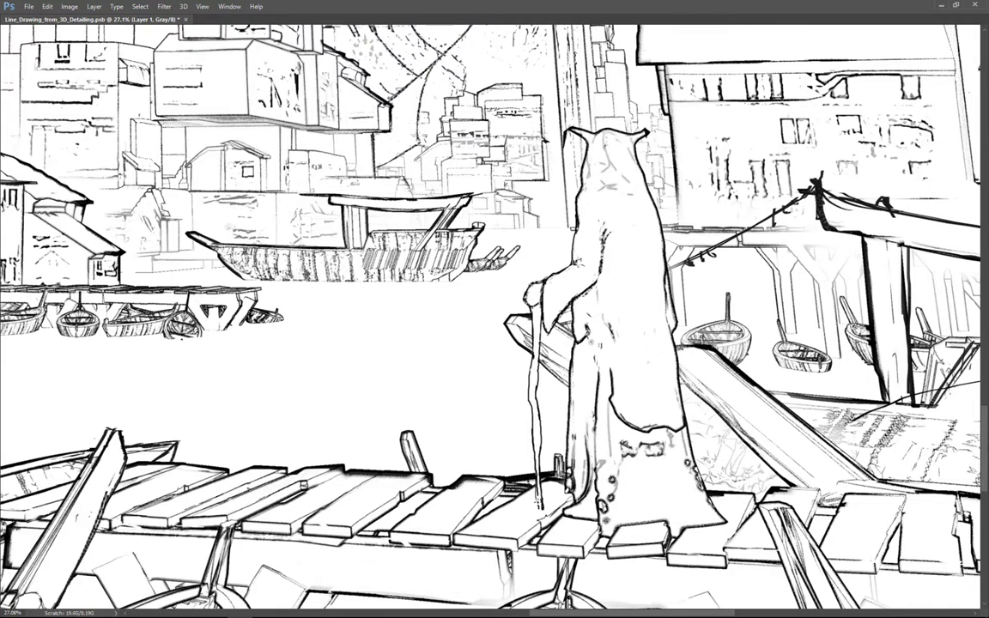
{"action": "right_click", "coordinate": [593, 455]}
{"action": "left_click", "coordinate": [526, 418]}
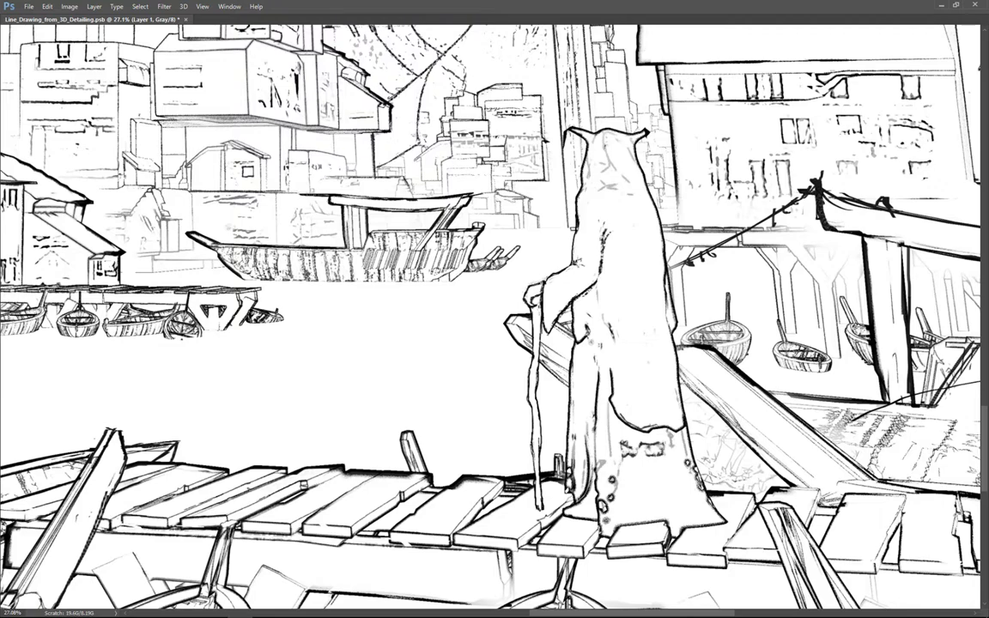
Examine the cloaked figure with its staff and the surrounding boats across the whole drawing.
{"action": "scroll", "coordinate": [482, 256], "scroll_direction": "up", "scroll_amount": 2}
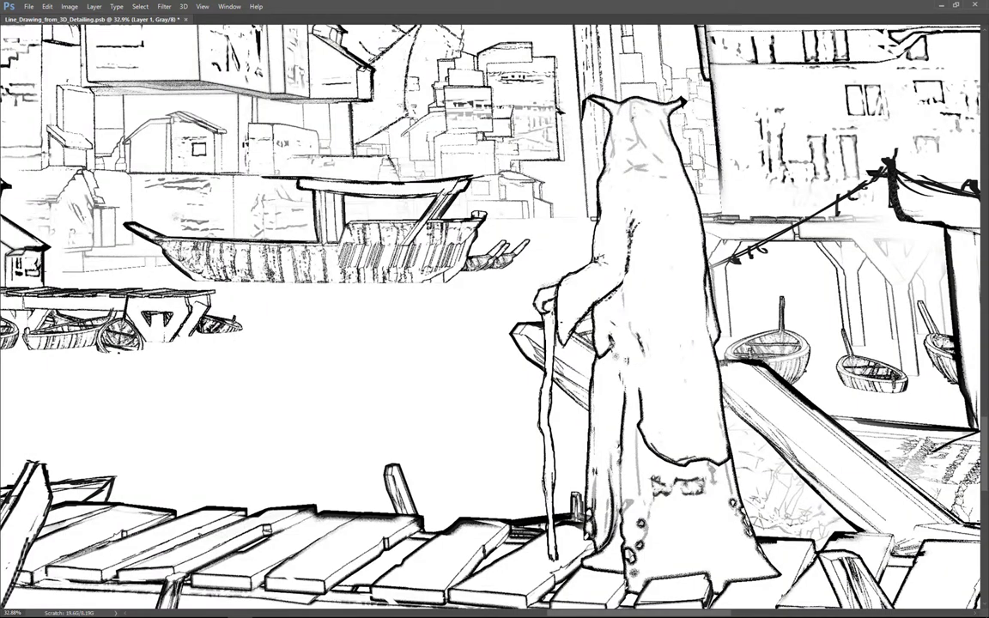
{"action": "scroll", "coordinate": [591, 331], "scroll_direction": "down", "scroll_amount": 3}
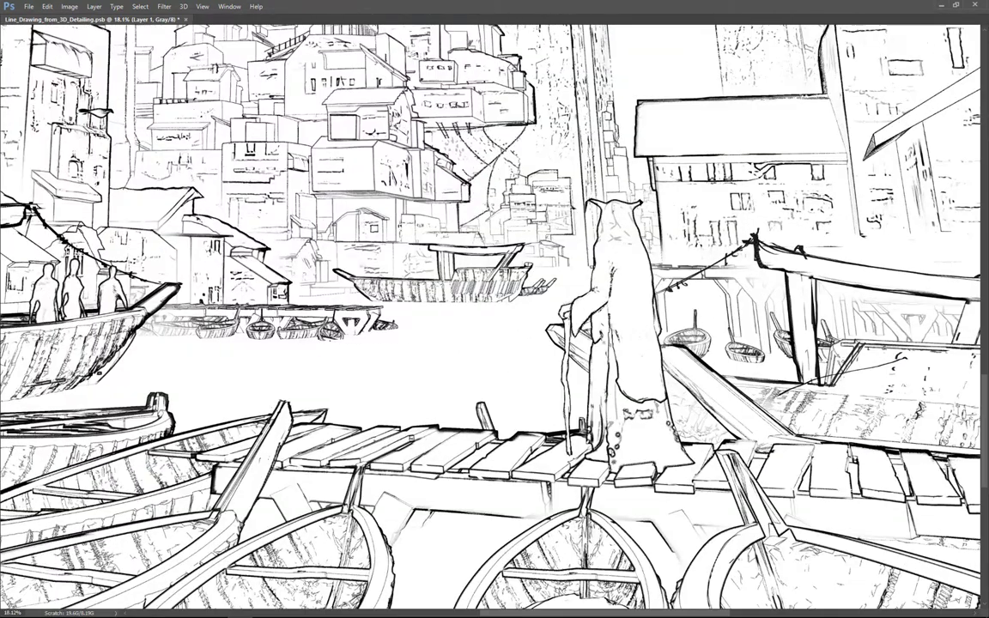
{"action": "scroll", "coordinate": [547, 280], "scroll_direction": "down", "scroll_amount": 2}
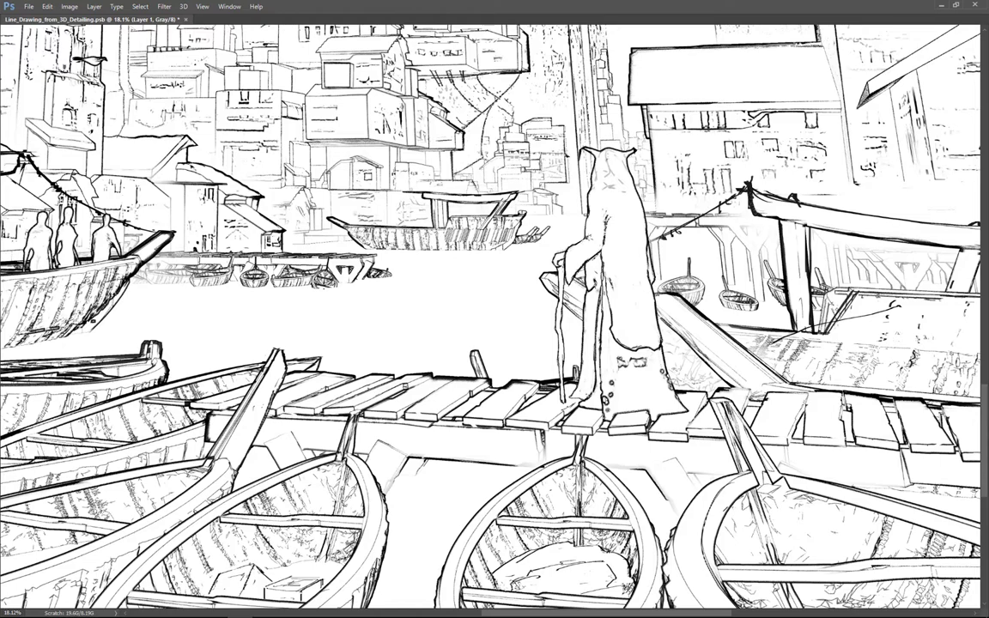
{"action": "left_click_drag", "start_coordinate": [677, 194], "coordinate": [612, 168]}
{"action": "left_click_drag", "start_coordinate": [679, 249], "coordinate": [615, 333]}
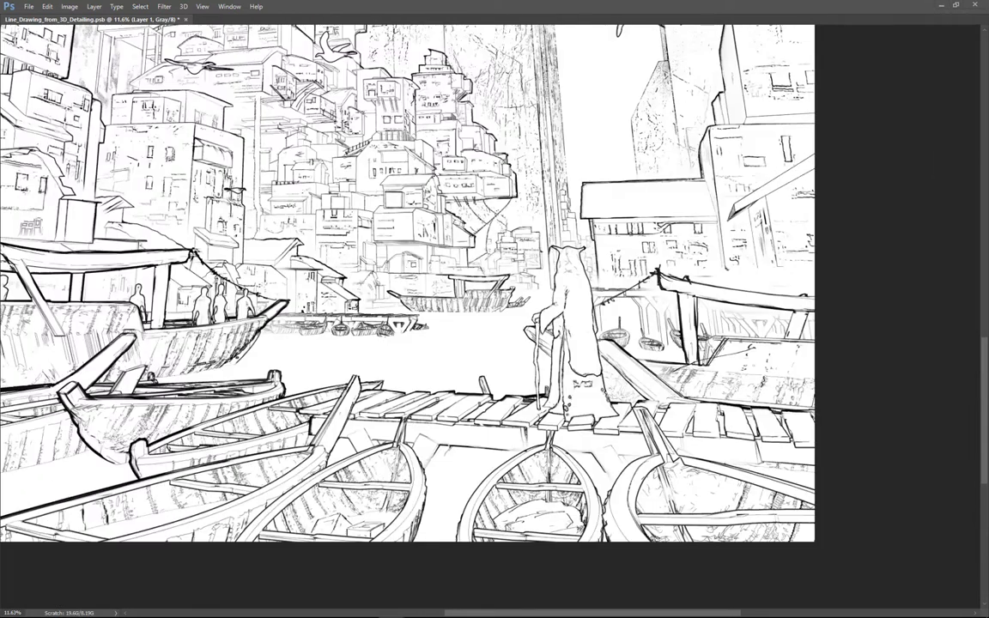
{"action": "left_click_drag", "start_coordinate": [645, 271], "coordinate": [687, 289]}
{"action": "left_click_drag", "start_coordinate": [426, 322], "coordinate": [635, 300]}
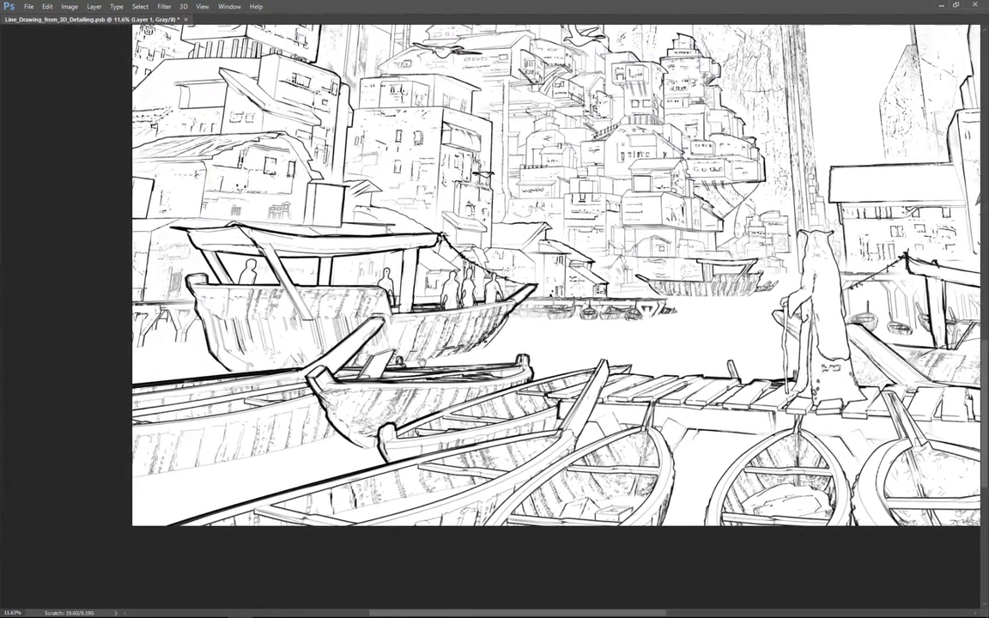
{"action": "left_click_drag", "start_coordinate": [202, 324], "coordinate": [170, 346]}
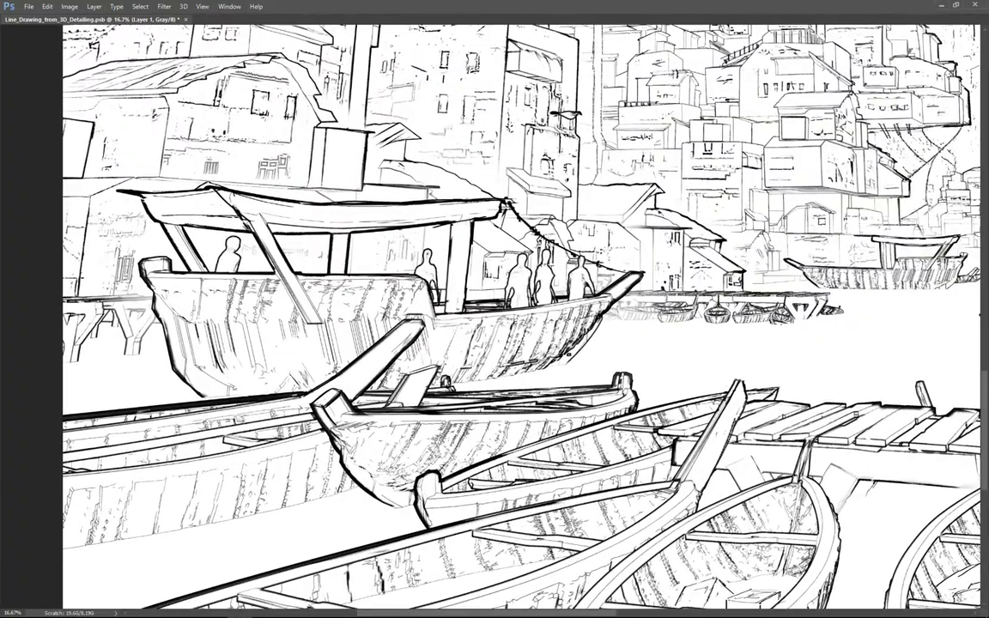
{"action": "scroll", "coordinate": [554, 259], "scroll_direction": "down", "scroll_amount": 4}
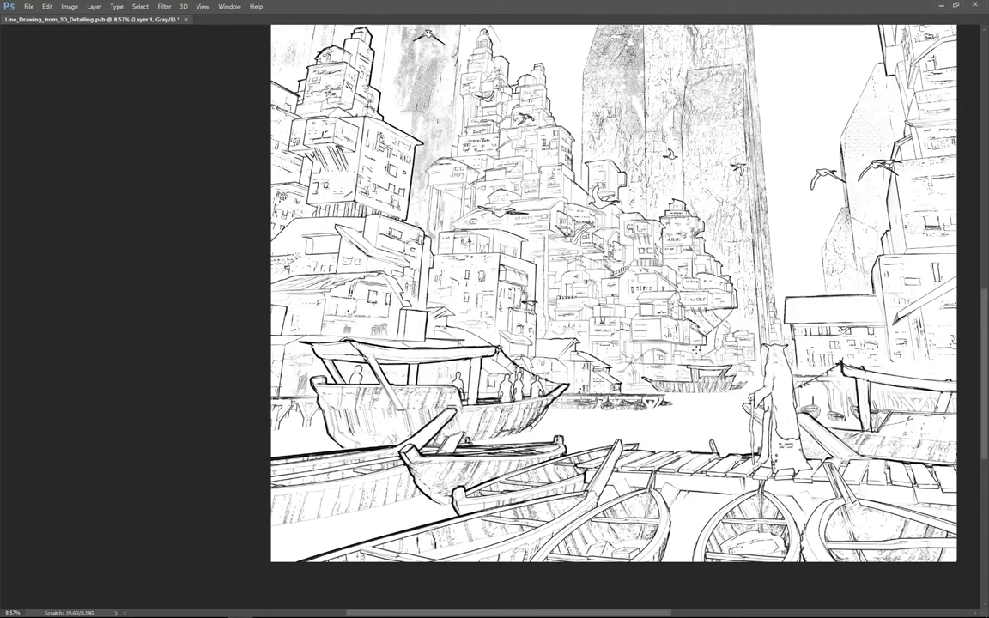
{"action": "left_click_drag", "start_coordinate": [715, 392], "coordinate": [777, 392]}
{"action": "key", "text": "ctrl+z"}
{"action": "mouse_move", "coordinate": [627, 254]}
{"action": "left_mouse_down"}
{"action": "mouse_move", "coordinate": [683, 382]}
{"action": "mouse_move", "coordinate": [628, 250]}
{"action": "left_mouse_up"}
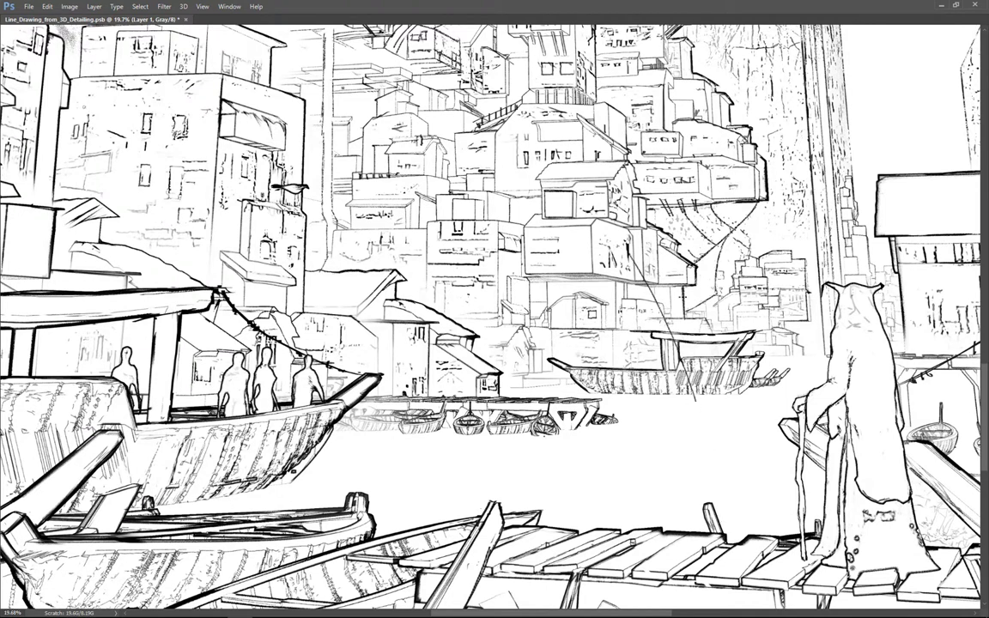
{"action": "left_click_drag", "start_coordinate": [664, 368], "coordinate": [680, 221]}
{"action": "key", "text": "ctrl+z"}
{"action": "left_click_drag", "start_coordinate": [548, 359], "coordinate": [606, 320]}
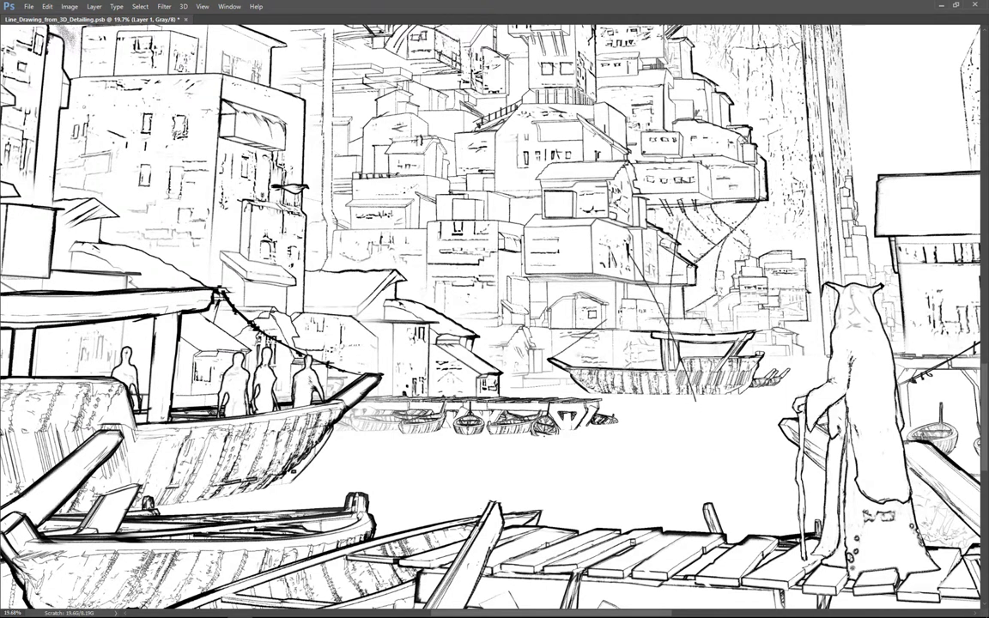
{"action": "left_click_drag", "start_coordinate": [630, 249], "coordinate": [606, 320]}
{"action": "key", "text": "ctrl+z"}
{"action": "key", "text": "ctrl+z"}
{"action": "scroll", "coordinate": [623, 292], "scroll_direction": "up", "scroll_amount": 3}
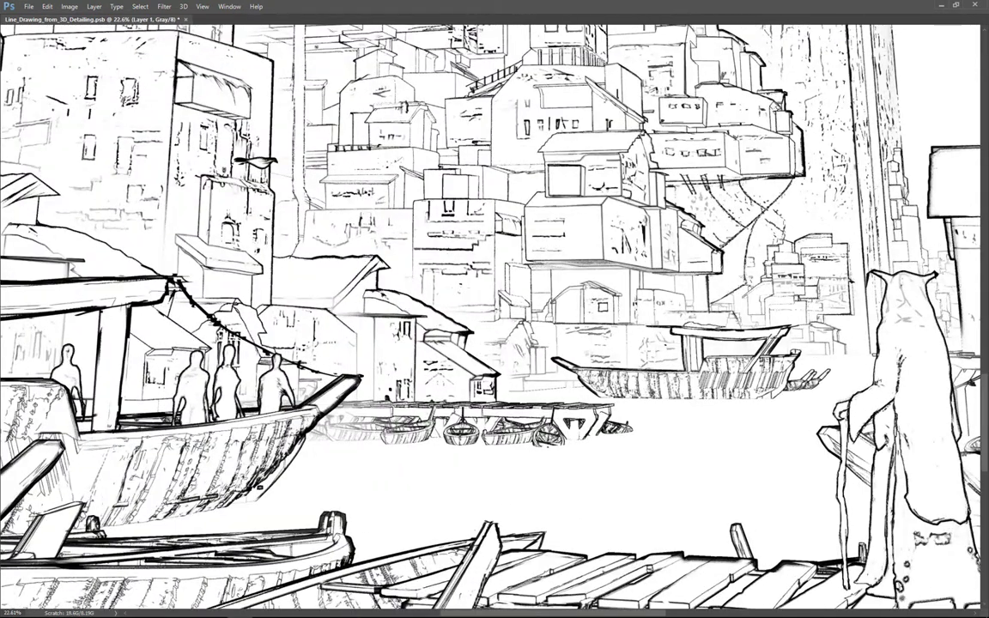
{"action": "left_click_drag", "start_coordinate": [692, 324], "coordinate": [676, 215]}
{"action": "mouse_move", "coordinate": [658, 370]}
{"action": "left_mouse_down"}
{"action": "mouse_move", "coordinate": [686, 298]}
{"action": "mouse_move", "coordinate": [745, 238]}
{"action": "left_mouse_up"}
{"action": "key", "text": "ctrl+z"}
{"action": "key", "text": "ctrl+z"}
{"action": "key", "text": "ctrl+z"}
Draw thin mast and slanted spar lines above the distant covered boat and a mooring line hanging from its bow.
{"action": "mouse_move", "coordinate": [659, 370]}
{"action": "left_mouse_down"}
{"action": "mouse_move", "coordinate": [729, 252]}
{"action": "mouse_move", "coordinate": [672, 335]}
{"action": "left_mouse_up"}
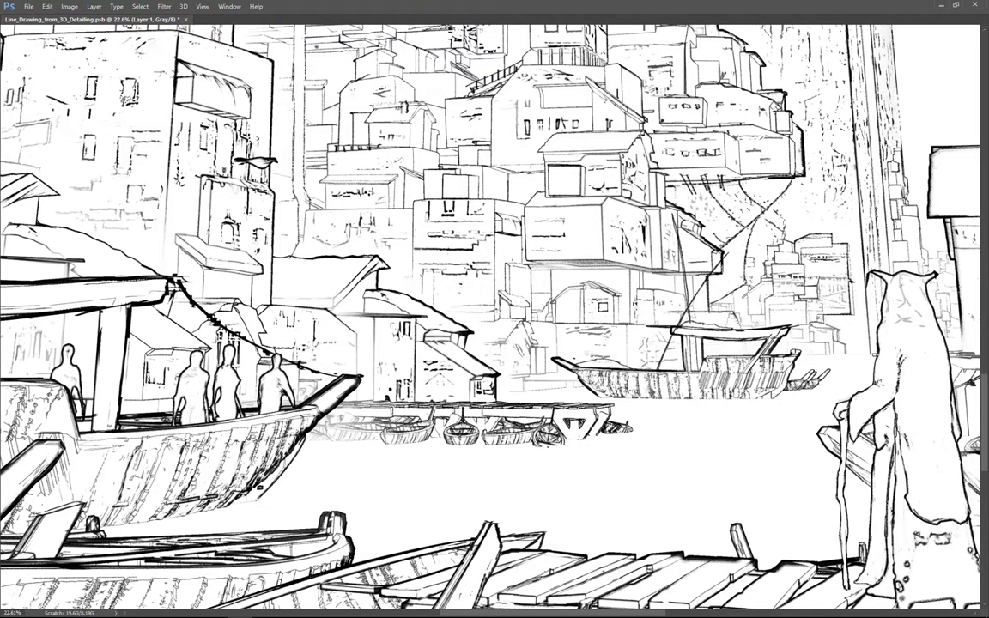
{"action": "left_click_drag", "start_coordinate": [560, 366], "coordinate": [559, 395]}
{"action": "left_click_drag", "start_coordinate": [816, 391], "coordinate": [846, 391]}
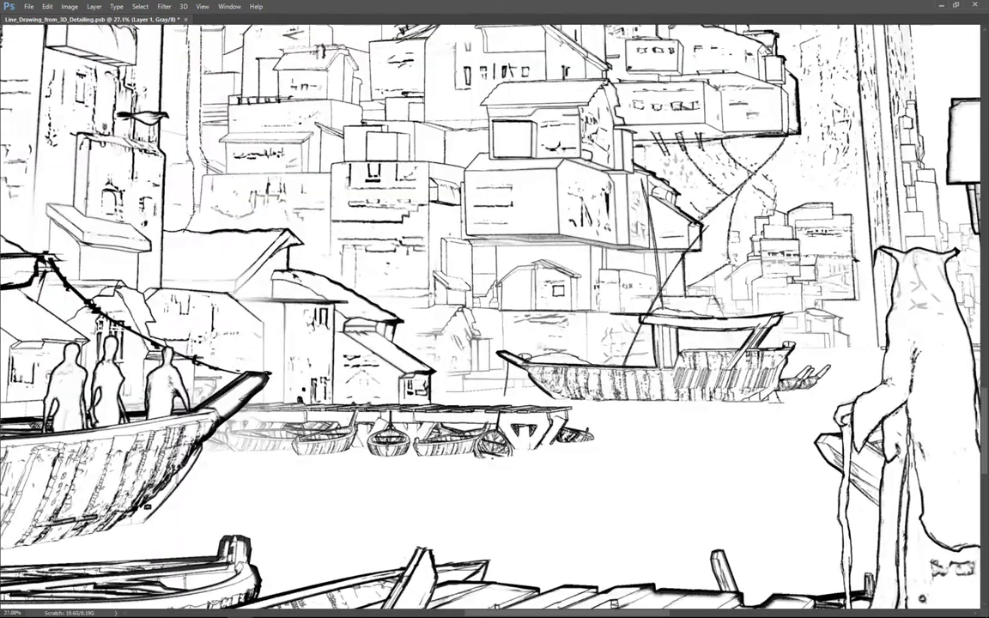
Draw a tapered rudder blade with connecting braces at the stern of the large covered boat.
{"action": "left_click_drag", "start_coordinate": [500, 406], "coordinate": [602, 402]}
{"action": "scroll", "coordinate": [601, 402], "scroll_direction": "down", "scroll_amount": 2}
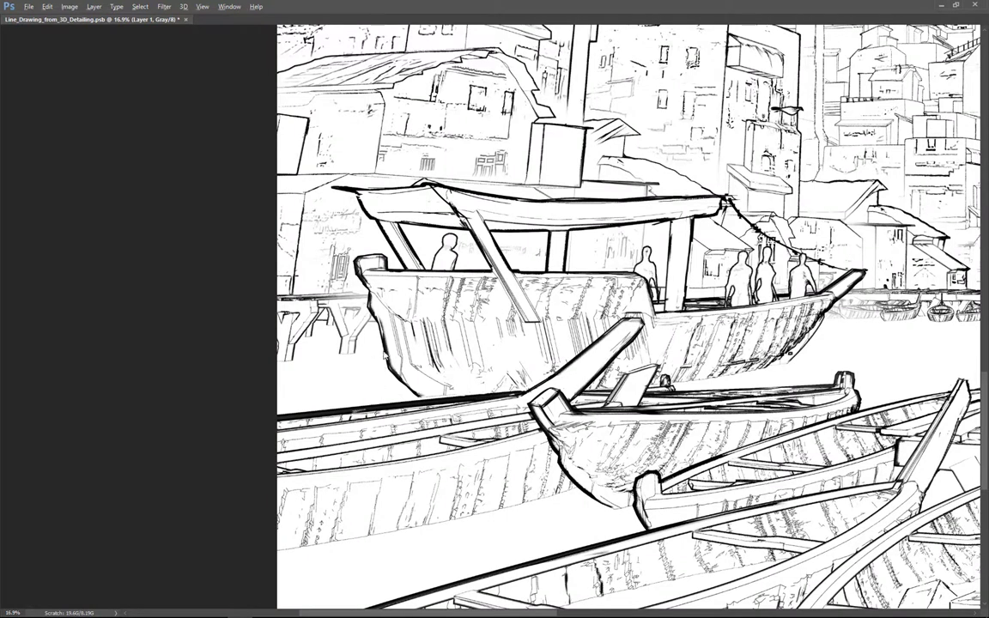
{"action": "mouse_move", "coordinate": [364, 354]}
{"action": "left_mouse_down"}
{"action": "mouse_move", "coordinate": [386, 351]}
{"action": "mouse_move", "coordinate": [372, 364]}
{"action": "left_mouse_up"}
{"action": "left_click_drag", "start_coordinate": [363, 406], "coordinate": [372, 357]}
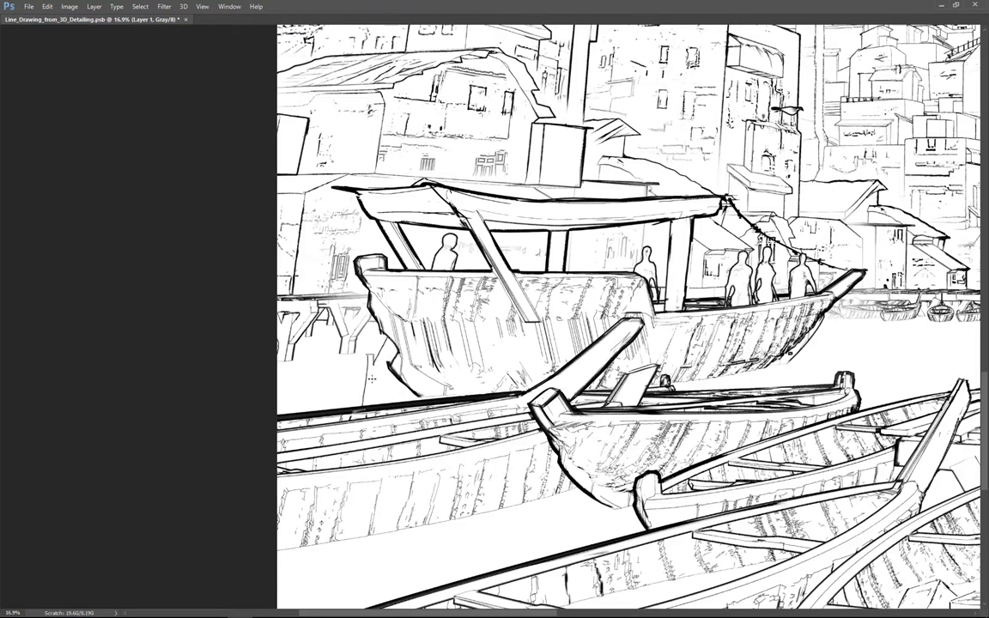
{"action": "mouse_move", "coordinate": [390, 400]}
{"action": "left_mouse_down"}
{"action": "mouse_move", "coordinate": [380, 373]}
{"action": "mouse_move", "coordinate": [395, 339]}
{"action": "left_mouse_up"}
{"action": "key", "text": "ctrl+z"}
{"action": "mouse_move", "coordinate": [377, 375]}
{"action": "left_mouse_down"}
{"action": "mouse_move", "coordinate": [395, 343]}
{"action": "mouse_move", "coordinate": [376, 358]}
{"action": "left_mouse_up"}
{"action": "left_click_drag", "start_coordinate": [362, 399], "coordinate": [369, 354]}
{"action": "left_click_drag", "start_coordinate": [333, 318], "coordinate": [321, 362]}
{"action": "key", "text": "ctrl+z"}
{"action": "scroll", "coordinate": [331, 335], "scroll_direction": "up", "scroll_amount": 2}
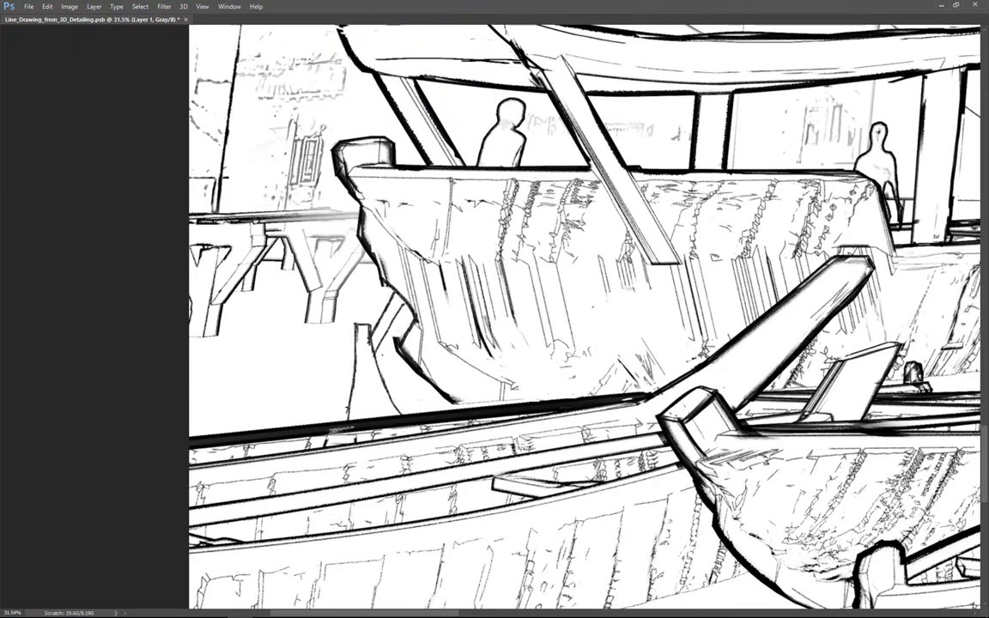
Examine the rudder and stern of the large covered boat up close and against the surrounding boats.
{"action": "scroll", "coordinate": [391, 401], "scroll_direction": "down", "scroll_amount": 2}
{"action": "scroll", "coordinate": [391, 401], "scroll_direction": "up", "scroll_amount": 2}
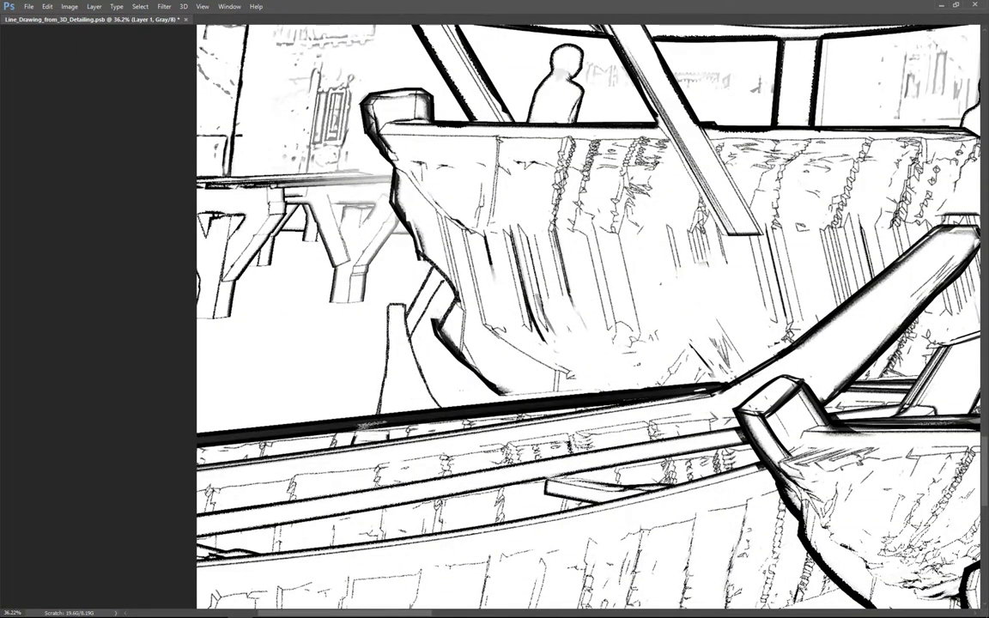
{"action": "scroll", "coordinate": [444, 356], "scroll_direction": "down", "scroll_amount": 3}
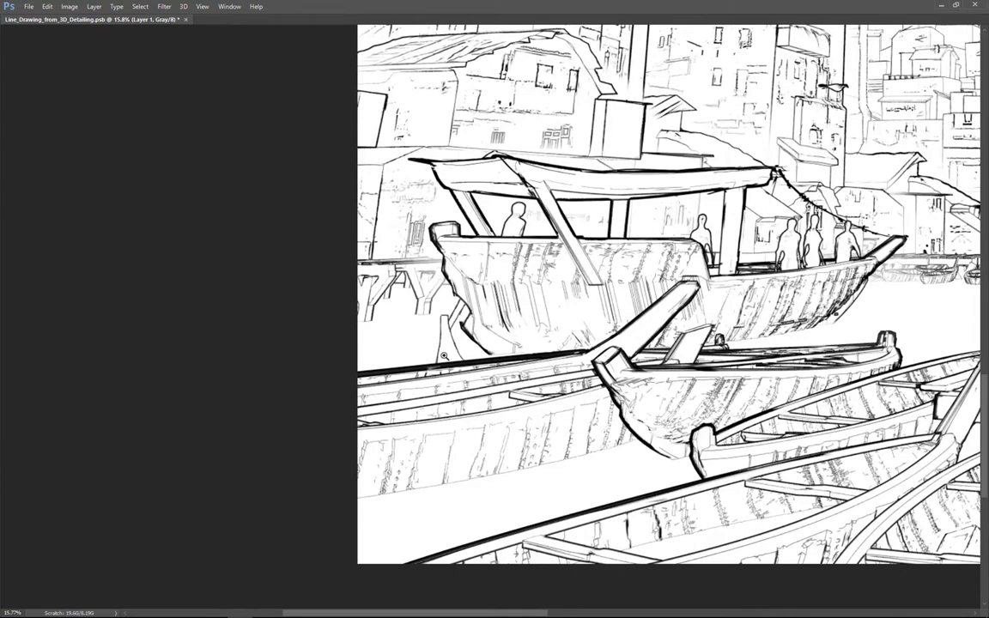
{"action": "scroll", "coordinate": [444, 356], "scroll_direction": "up", "scroll_amount": 2}
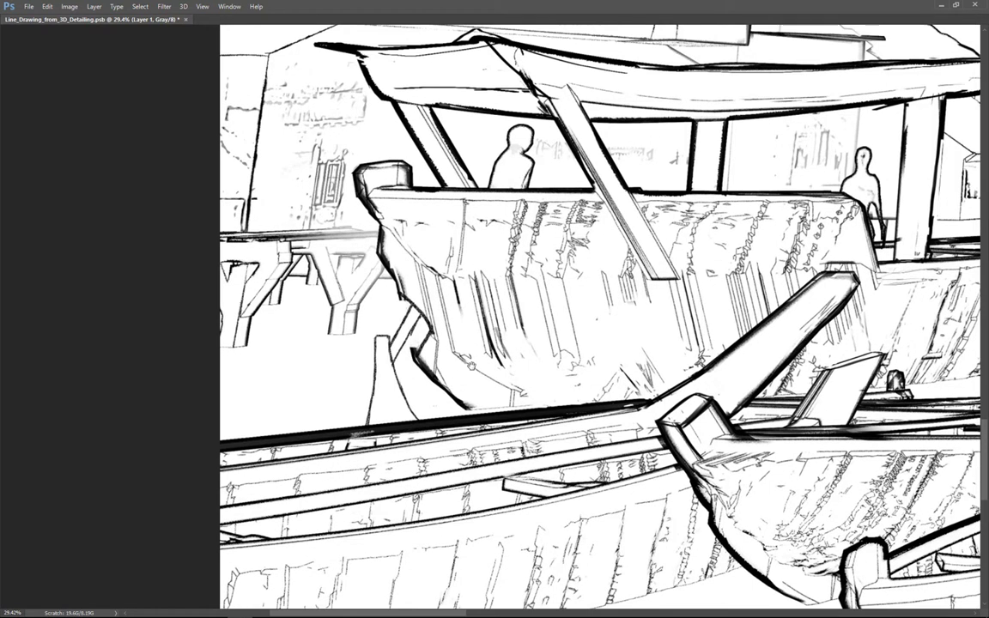
{"action": "scroll", "coordinate": [378, 301], "scroll_direction": "up", "scroll_amount": 1}
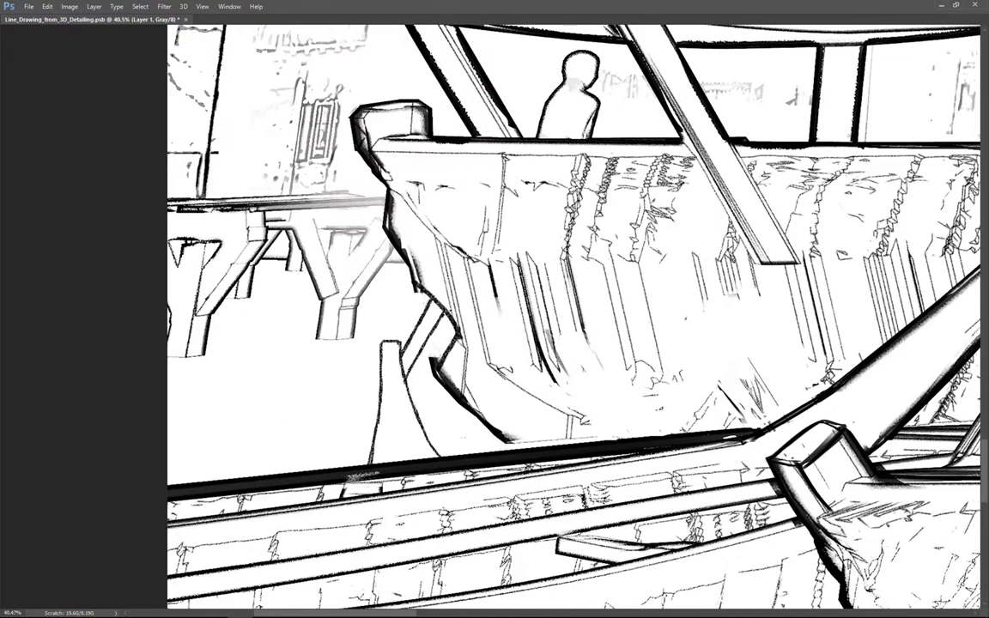
{"action": "scroll", "coordinate": [463, 322], "scroll_direction": "down", "scroll_amount": 2}
{"action": "scroll", "coordinate": [489, 327], "scroll_direction": "up", "scroll_amount": 2}
{"action": "scroll", "coordinate": [503, 337], "scroll_direction": "down", "scroll_amount": 2}
{"action": "scroll", "coordinate": [456, 343], "scroll_direction": "up", "scroll_amount": 2}
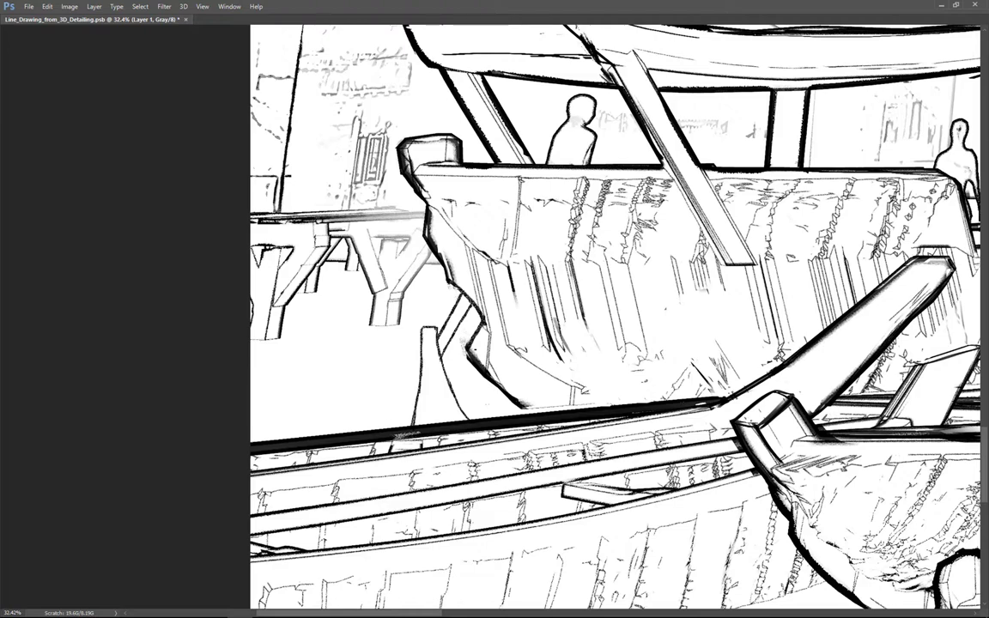
Examine the large covered boat's stern, rudder and the pier behind it at several magnifications.
{"action": "scroll", "coordinate": [588, 301], "scroll_direction": "down", "scroll_amount": 1}
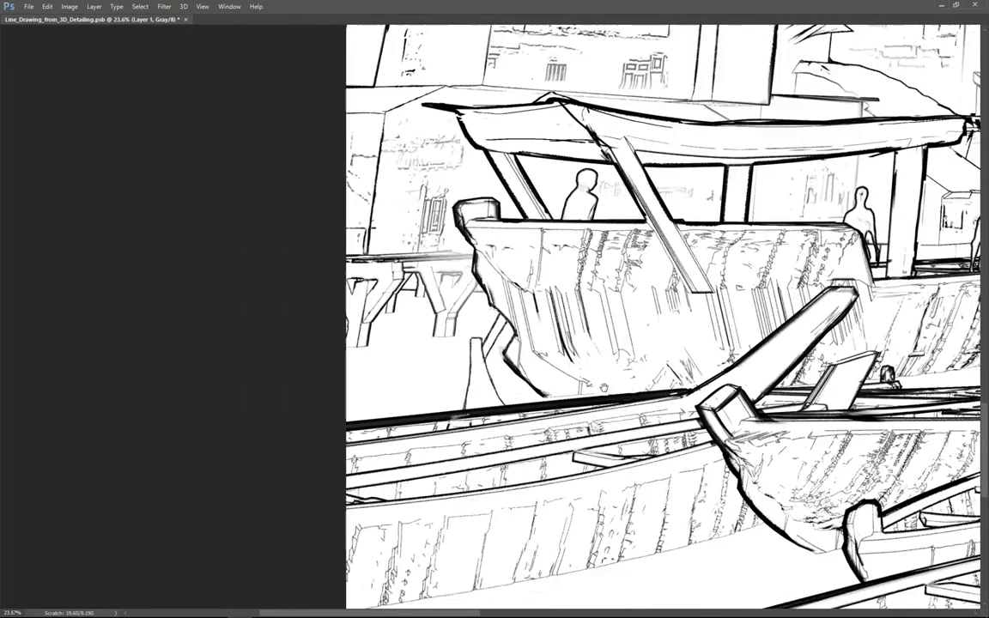
{"action": "scroll", "coordinate": [588, 301], "scroll_direction": "up", "scroll_amount": 2}
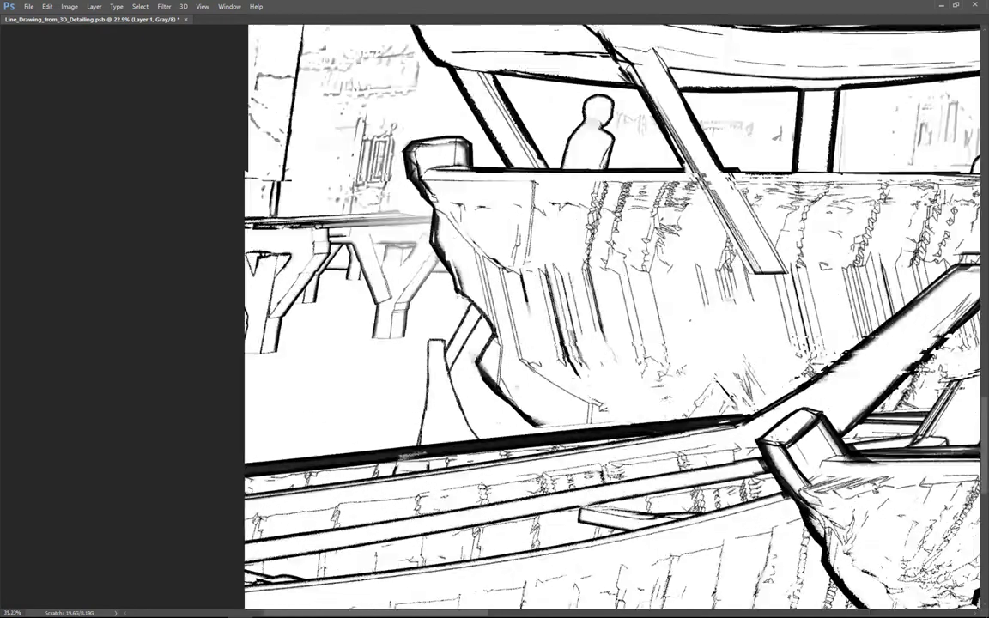
{"action": "scroll", "coordinate": [644, 195], "scroll_direction": "down", "scroll_amount": 1}
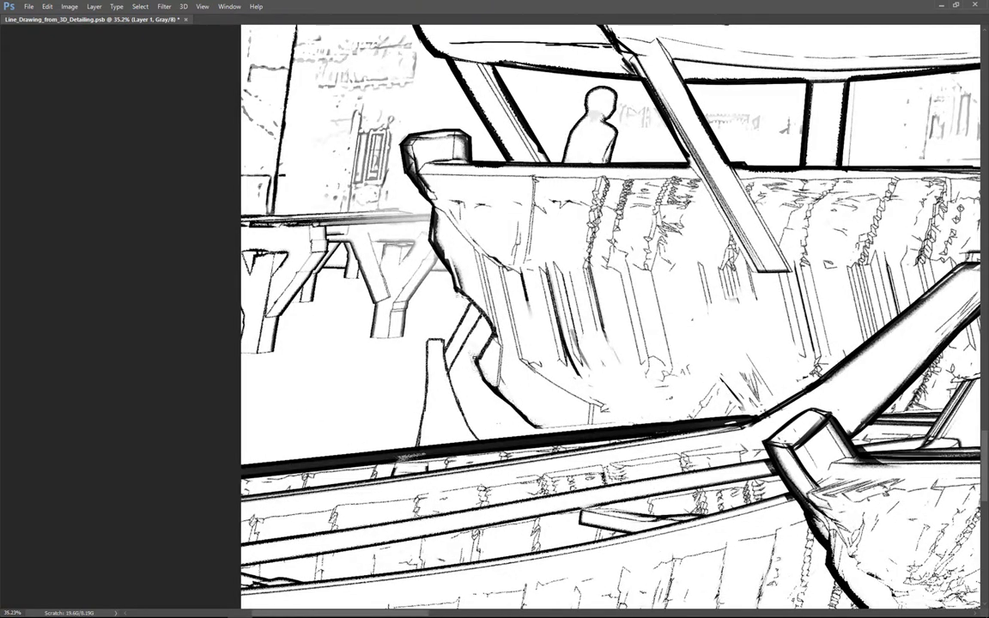
{"action": "scroll", "coordinate": [489, 407], "scroll_direction": "down", "scroll_amount": 2}
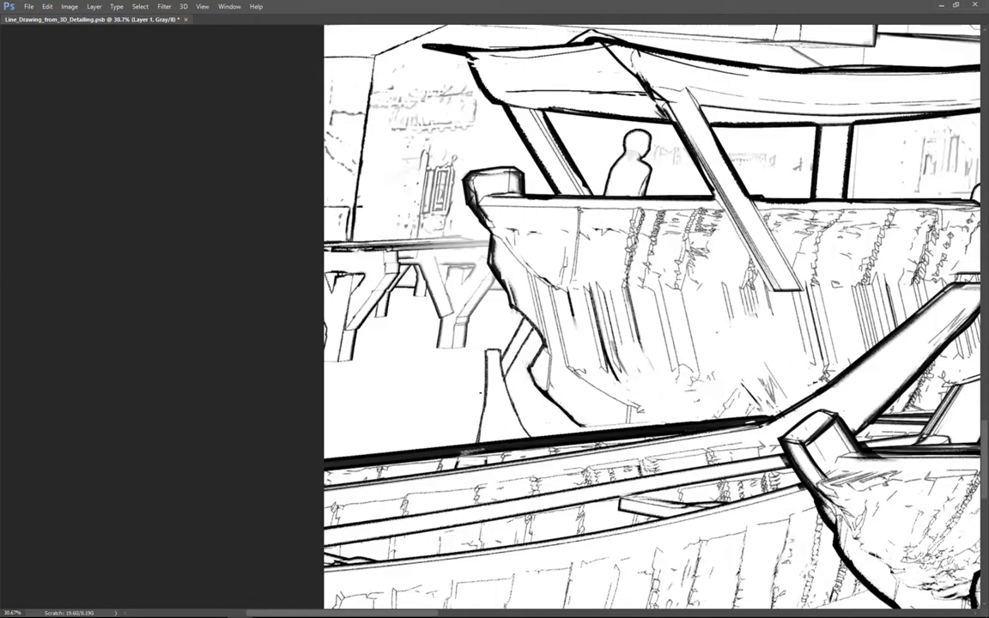
{"action": "right_click", "coordinate": [618, 342]}
{"action": "key", "text": "Escape"}
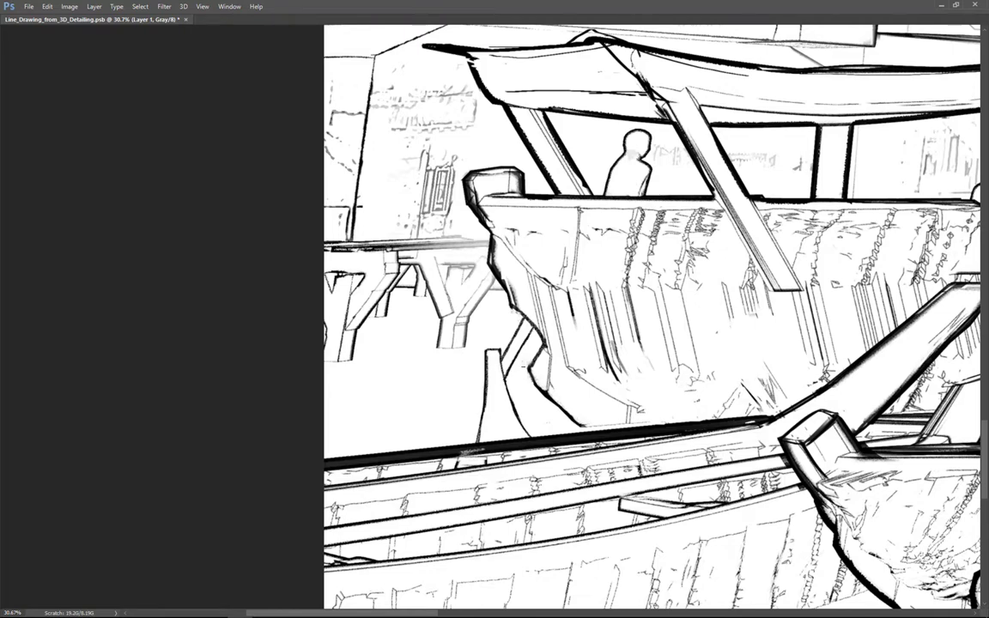
{"action": "scroll", "coordinate": [484, 340], "scroll_direction": "up", "scroll_amount": 2}
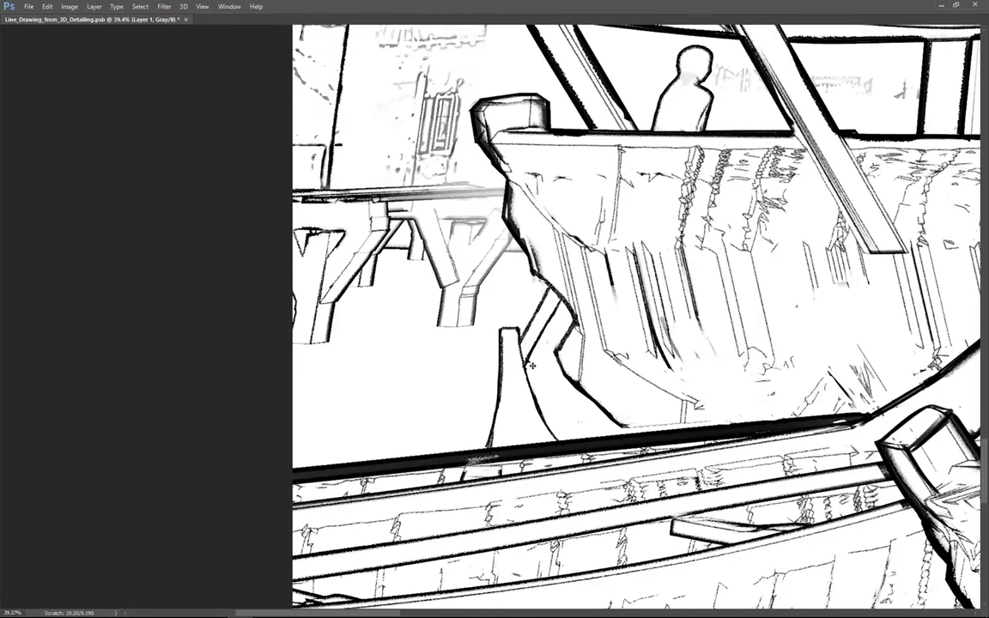
{"action": "left_click_drag", "start_coordinate": [469, 421], "coordinate": [390, 421]}
{"action": "left_click_drag", "start_coordinate": [513, 384], "coordinate": [567, 384]}
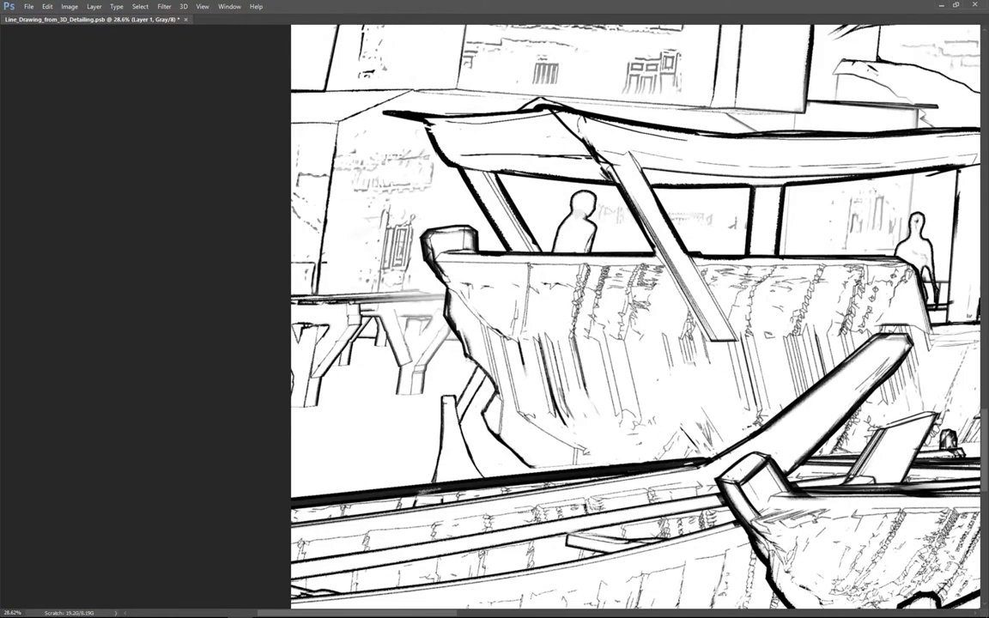
{"action": "scroll", "coordinate": [463, 456], "scroll_direction": "down", "scroll_amount": 1}
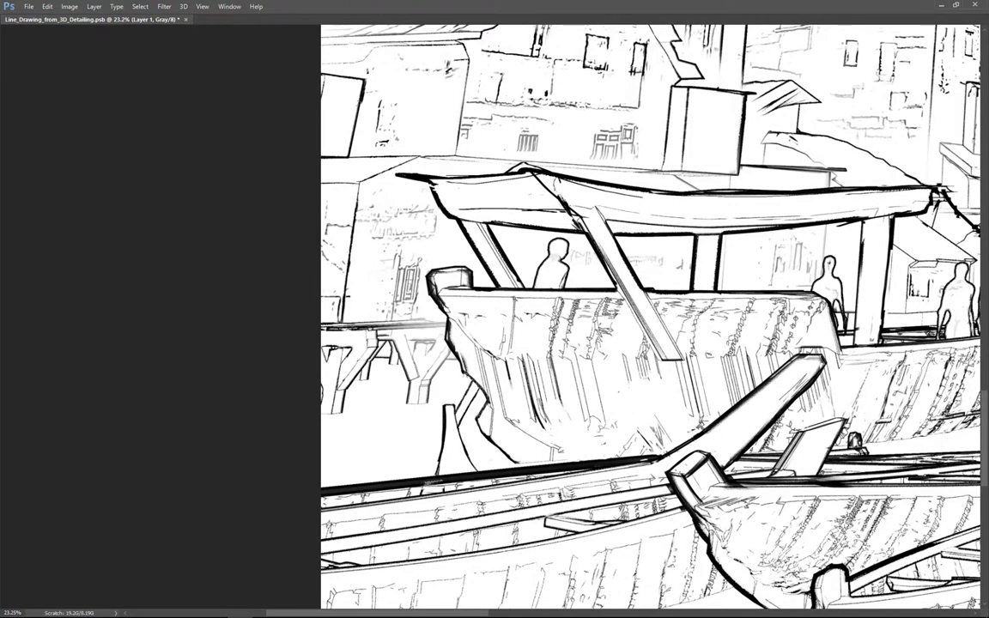
Try other brush presets for a small standing figure on the pier behind the covered boat's stern.
{"action": "right_click", "coordinate": [444, 462]}
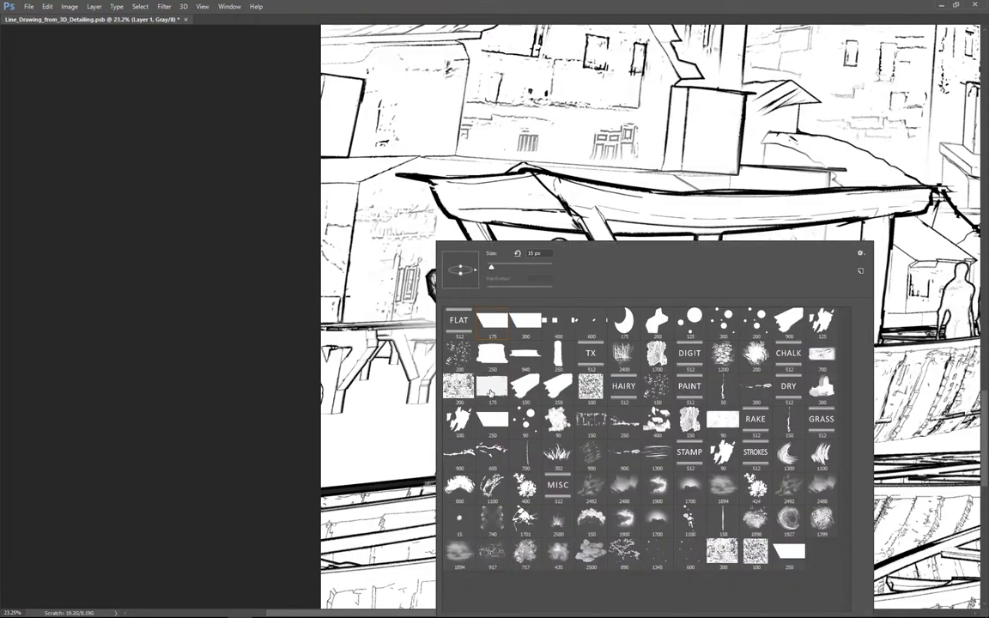
{"action": "double_click", "coordinate": [496, 398]}
{"action": "scroll", "coordinate": [395, 417], "scroll_direction": "down", "scroll_amount": 3}
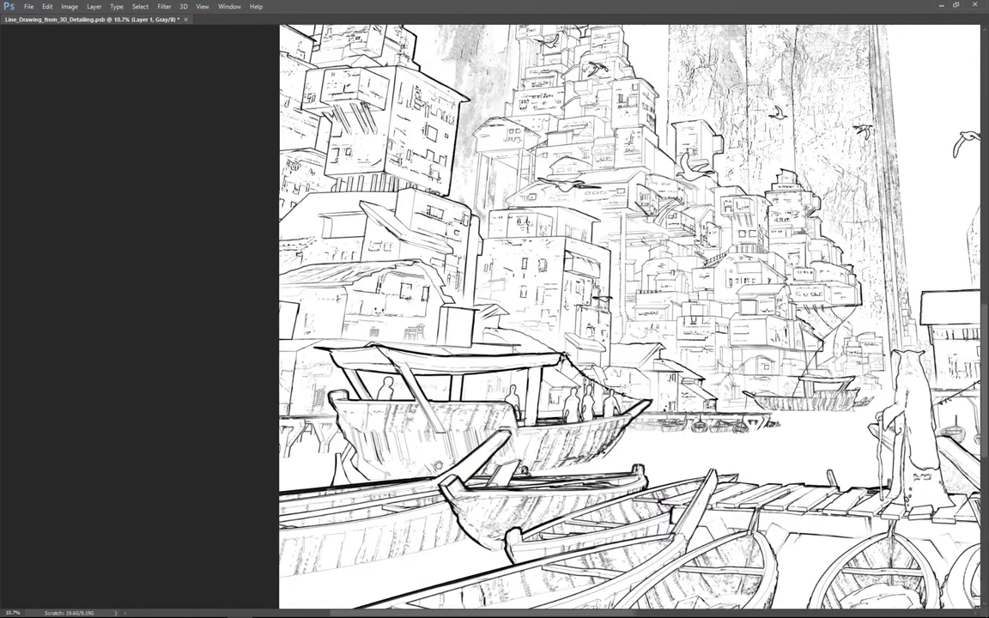
{"action": "scroll", "coordinate": [420, 363], "scroll_direction": "up", "scroll_amount": 1}
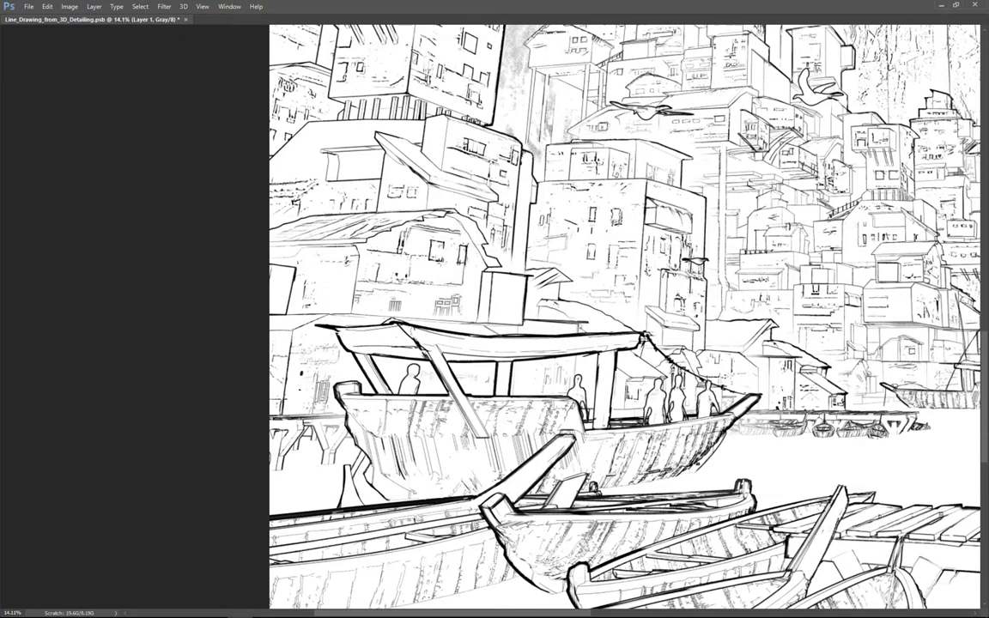
{"action": "scroll", "coordinate": [266, 367], "scroll_direction": "up", "scroll_amount": 1}
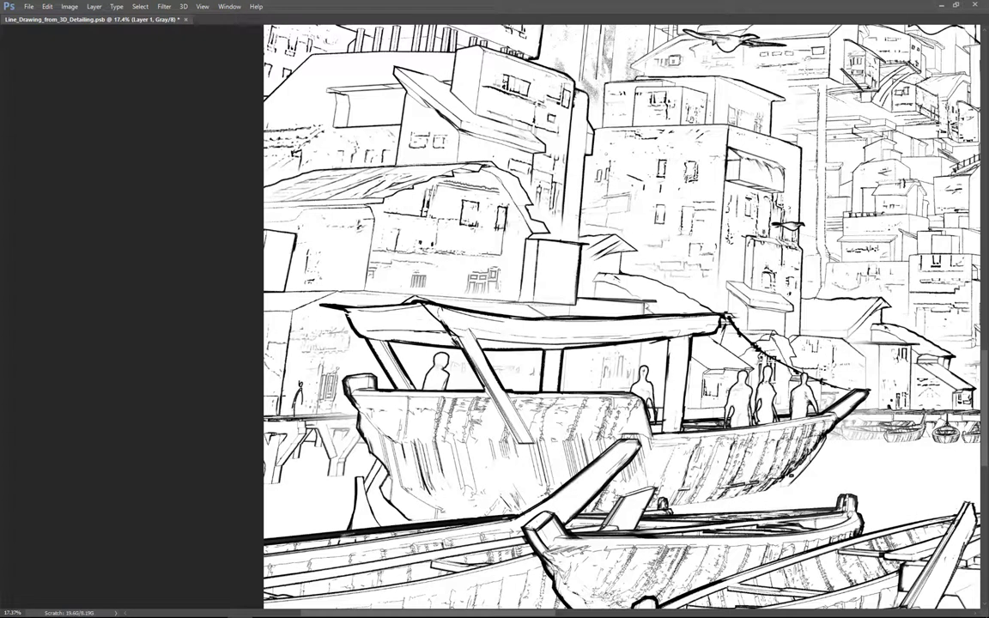
{"action": "left_click_drag", "start_coordinate": [301, 391], "coordinate": [298, 418]}
{"action": "scroll", "coordinate": [297, 420], "scroll_direction": "up", "scroll_amount": 2}
{"action": "right_click", "coordinate": [301, 419]}
{"action": "double_click", "coordinate": [629, 390]}
{"action": "left_click_drag", "start_coordinate": [307, 379], "coordinate": [299, 416]}
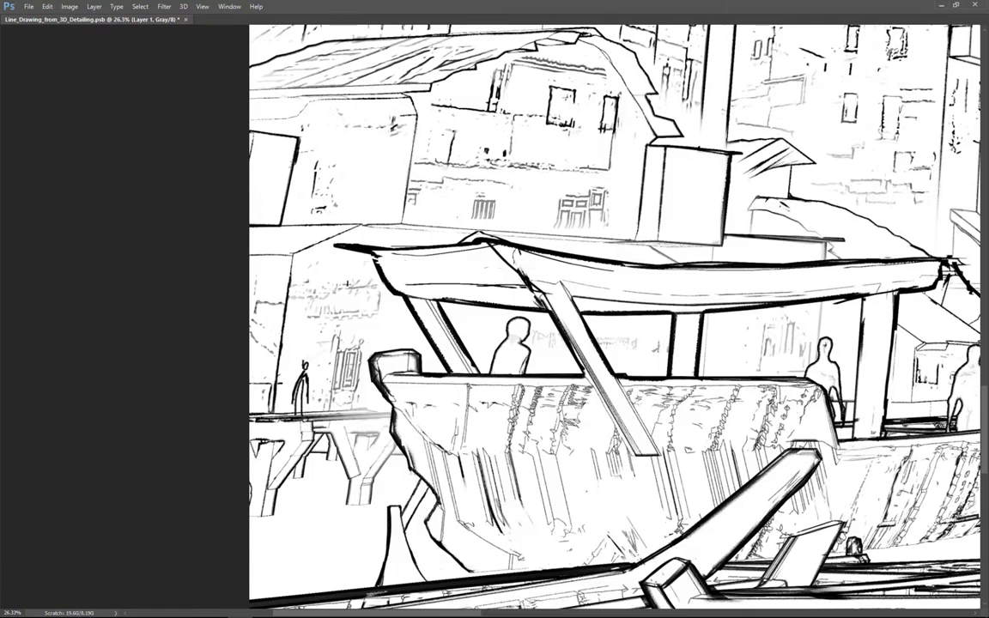
Undo the stray diagonal stroke above the pier and remove the small standing figure.
{"action": "key", "text": "Tab"}
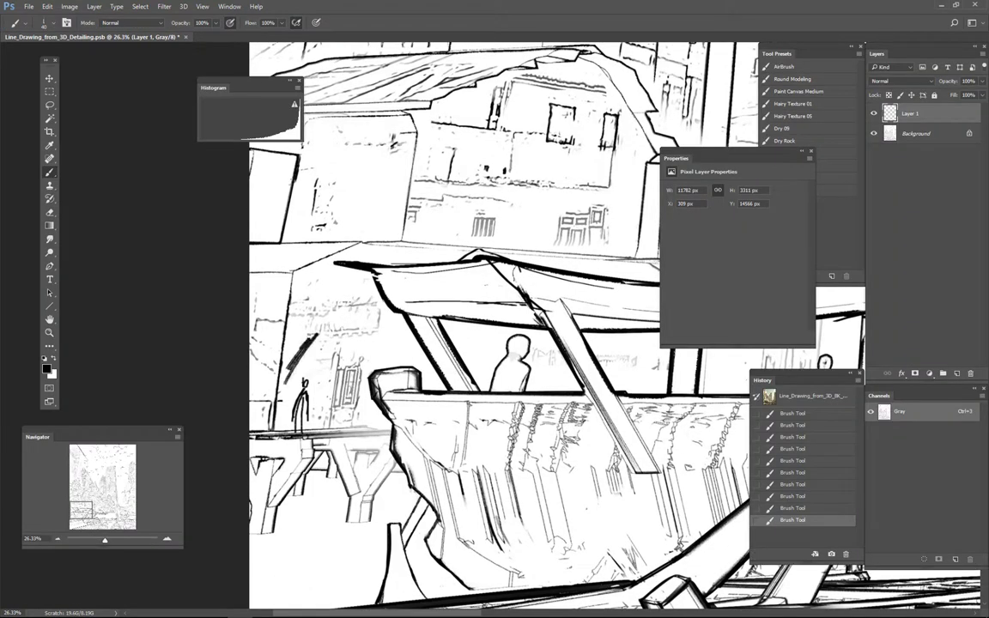
{"action": "key", "text": "ctrl+z"}
{"action": "scroll", "coordinate": [306, 417], "scroll_direction": "up", "scroll_amount": 2}
{"action": "key", "text": "x"}
{"action": "mouse_move", "coordinate": [304, 382]}
{"action": "left_mouse_down"}
{"action": "mouse_move", "coordinate": [299, 437]}
{"action": "mouse_move", "coordinate": [319, 424]}
{"action": "left_mouse_up"}
{"action": "scroll", "coordinate": [343, 378], "scroll_direction": "down", "scroll_amount": 2}
{"action": "key", "text": "e"}
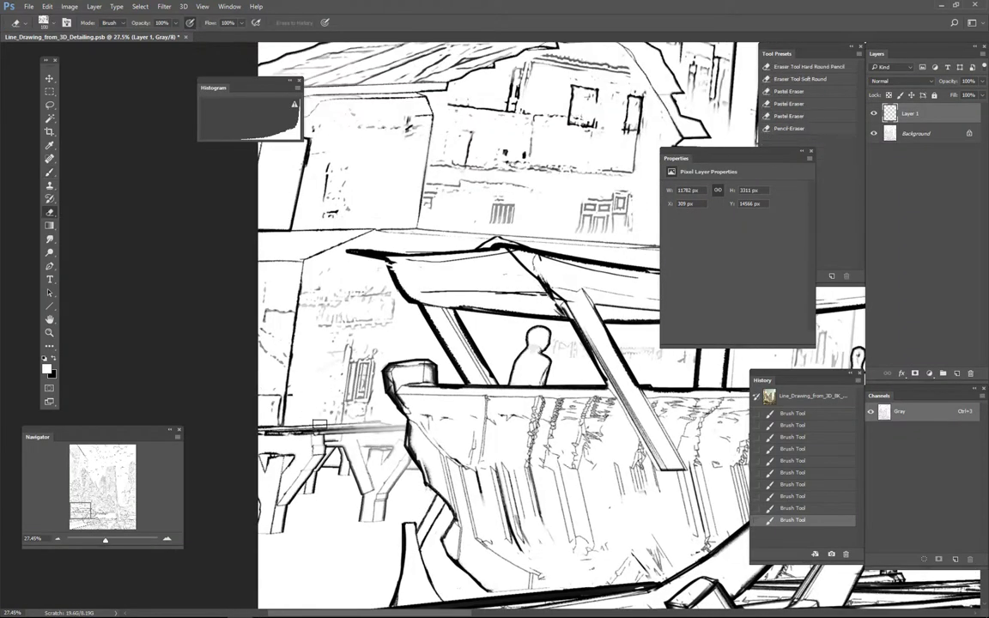
{"action": "scroll", "coordinate": [364, 407], "scroll_direction": "down", "scroll_amount": 2}
Draw a group of tiny distant figures standing on the pier behind the covered boat's stern.
{"action": "key", "text": "b"}
{"action": "scroll", "coordinate": [343, 399], "scroll_direction": "down", "scroll_amount": 3}
{"action": "mouse_move", "coordinate": [345, 391]}
{"action": "left_mouse_down"}
{"action": "mouse_move", "coordinate": [348, 407]}
{"action": "mouse_move", "coordinate": [335, 415]}
{"action": "left_mouse_up"}
{"action": "key", "text": "ctrl+z"}
{"action": "key", "text": "x"}
{"action": "scroll", "coordinate": [341, 403], "scroll_direction": "up", "scroll_amount": 2}
{"action": "left_click_drag", "start_coordinate": [334, 407], "coordinate": [330, 418]}
{"action": "mouse_move", "coordinate": [326, 407]}
{"action": "left_mouse_down"}
{"action": "mouse_move", "coordinate": [317, 420]}
{"action": "mouse_move", "coordinate": [360, 444]}
{"action": "left_mouse_up"}
{"action": "key", "text": "]"}
{"action": "key", "text": "x"}
{"action": "key", "text": "x"}
{"action": "left_click_drag", "start_coordinate": [361, 423], "coordinate": [358, 461]}
{"action": "mouse_move", "coordinate": [367, 429]}
{"action": "left_mouse_down"}
{"action": "mouse_move", "coordinate": [374, 447]}
{"action": "mouse_move", "coordinate": [313, 430]}
{"action": "left_mouse_up"}
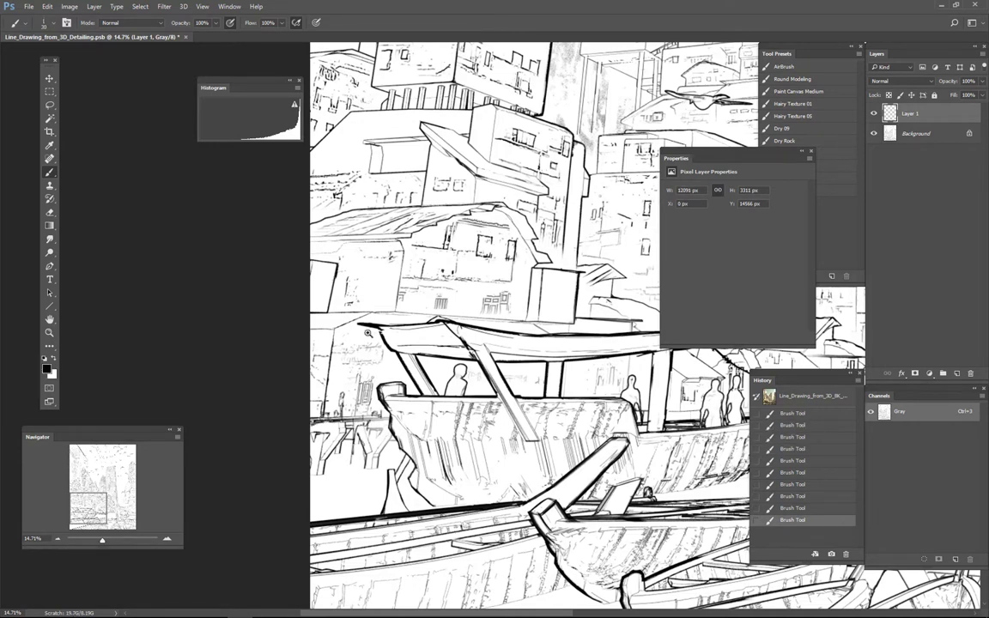
Strengthen the black outlines of the house and the slanted awning above the covered boat.
{"action": "left_click_drag", "start_coordinate": [369, 333], "coordinate": [365, 333]}
{"action": "mouse_move", "coordinate": [360, 232]}
{"action": "left_mouse_down"}
{"action": "mouse_move", "coordinate": [359, 266]}
{"action": "mouse_move", "coordinate": [396, 245]}
{"action": "left_mouse_up"}
{"action": "left_click_drag", "start_coordinate": [401, 247], "coordinate": [395, 323]}
{"action": "left_click_drag", "start_coordinate": [438, 301], "coordinate": [400, 418]}
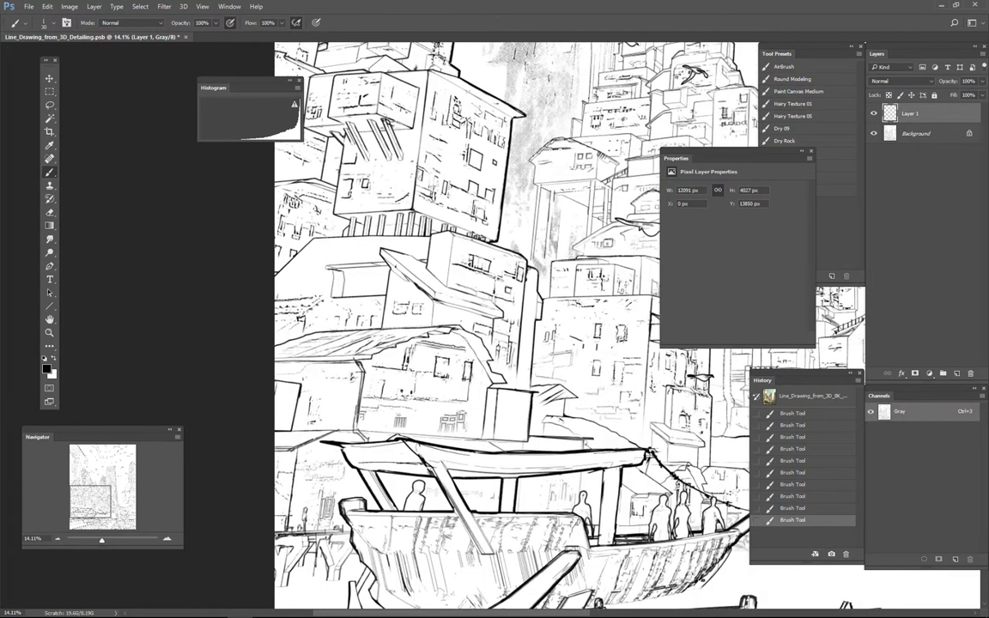
{"action": "mouse_move", "coordinate": [382, 251]}
{"action": "left_mouse_down"}
{"action": "mouse_move", "coordinate": [431, 301]}
{"action": "mouse_move", "coordinate": [498, 319]}
{"action": "left_mouse_up"}
Retouch the wall and roof lines beneath the slanted awning with a smaller brush in black and white.
{"action": "key", "text": "["}
{"action": "key", "text": "x"}
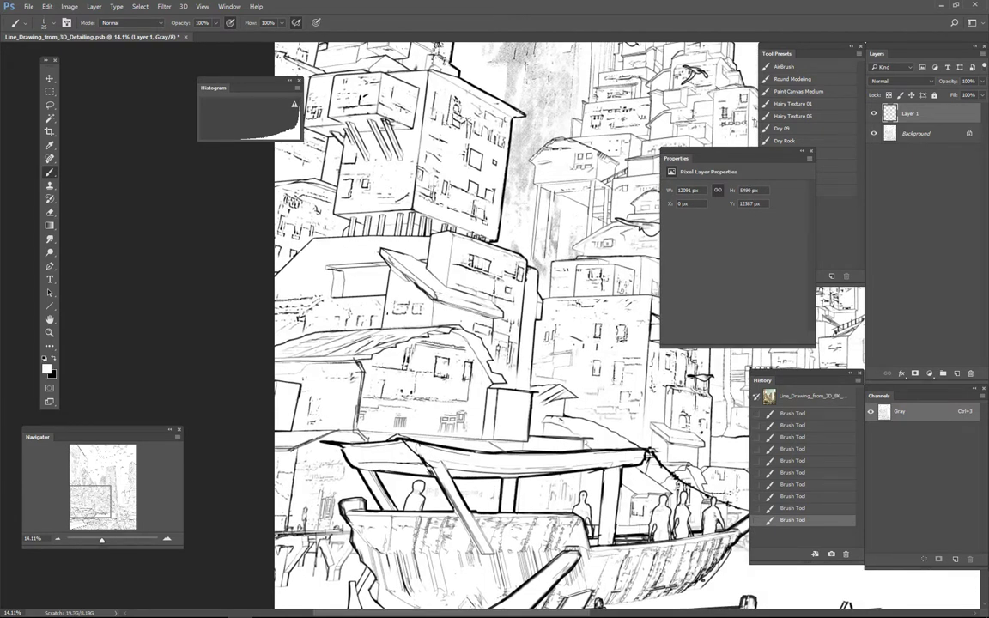
{"action": "key", "text": "x"}
{"action": "mouse_move", "coordinate": [389, 315]}
{"action": "left_mouse_down"}
{"action": "mouse_move", "coordinate": [390, 303]}
{"action": "mouse_move", "coordinate": [460, 322]}
{"action": "left_mouse_up"}
{"action": "mouse_move", "coordinate": [439, 320]}
{"action": "left_mouse_down"}
{"action": "mouse_move", "coordinate": [450, 324]}
{"action": "mouse_move", "coordinate": [378, 360]}
{"action": "mouse_move", "coordinate": [425, 360]}
{"action": "left_mouse_up"}
{"action": "left_click_drag", "start_coordinate": [383, 305], "coordinate": [283, 372]}
{"action": "key", "text": "x"}
Examine the building towers and the boats along the drawing's lower edge.
{"action": "left_click_drag", "start_coordinate": [268, 334], "coordinate": [320, 418]}
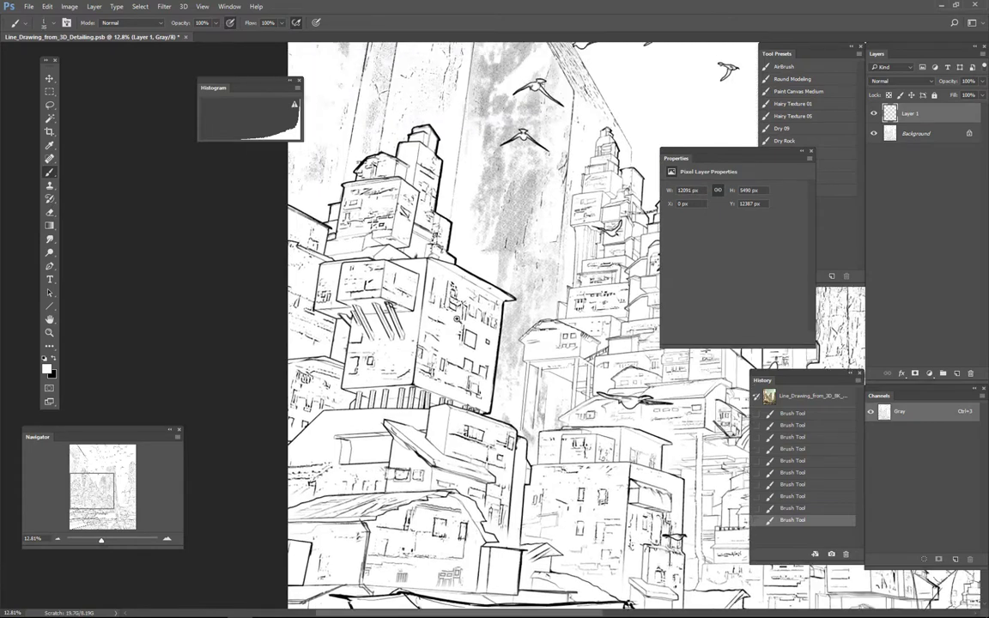
{"action": "left_click_drag", "start_coordinate": [458, 319], "coordinate": [432, 320]}
{"action": "left_click_drag", "start_coordinate": [517, 280], "coordinate": [492, 200]}
{"action": "key", "text": "x"}
{"action": "scroll", "coordinate": [515, 327], "scroll_direction": "down", "scroll_amount": 5}
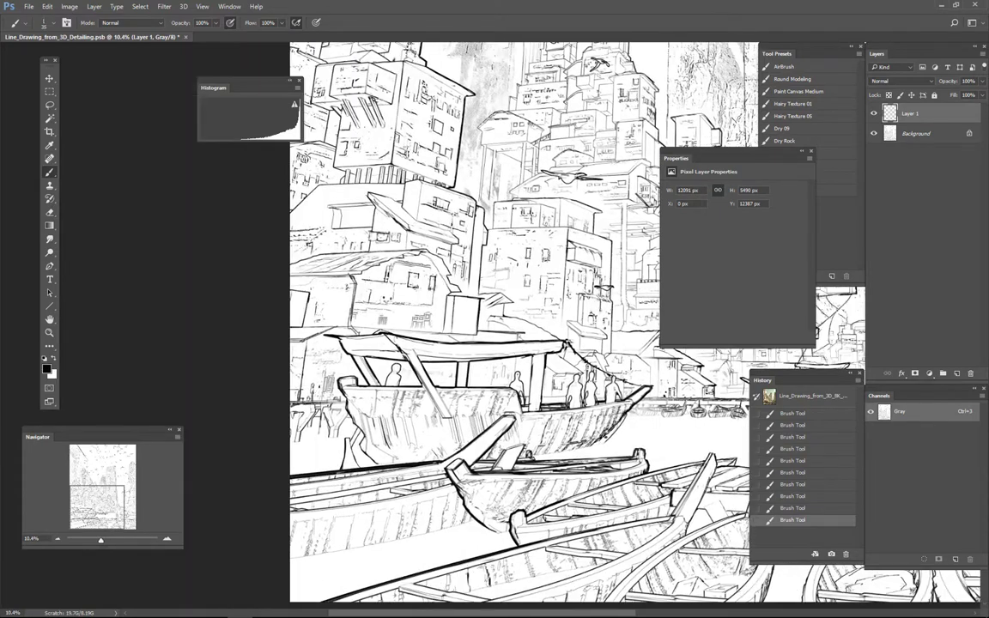
{"action": "left_click_drag", "start_coordinate": [631, 375], "coordinate": [617, 375]}
{"action": "left_click_drag", "start_coordinate": [618, 375], "coordinate": [489, 315]}
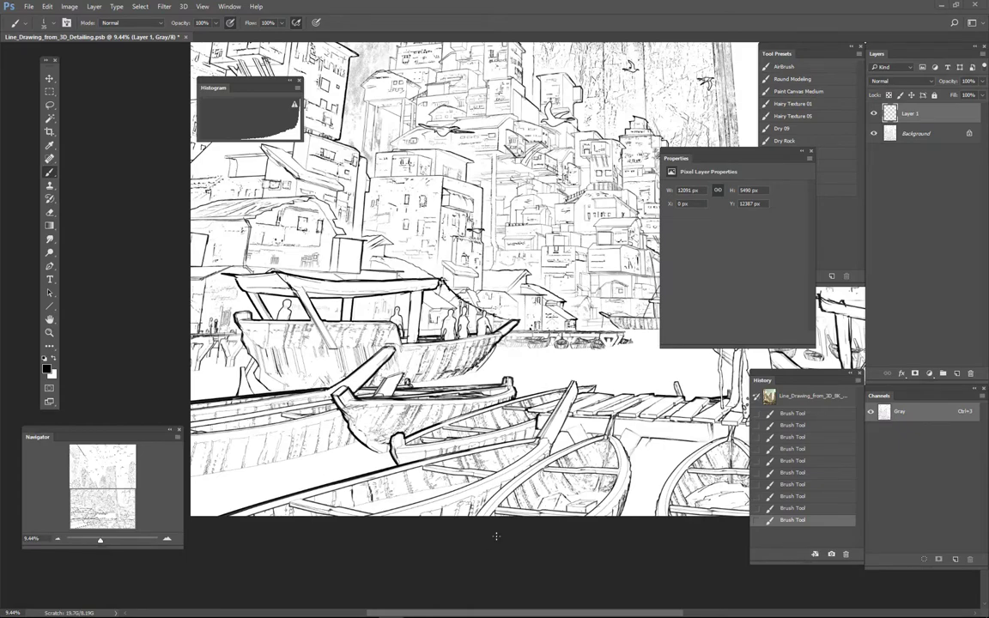
{"action": "key", "text": "Tab"}
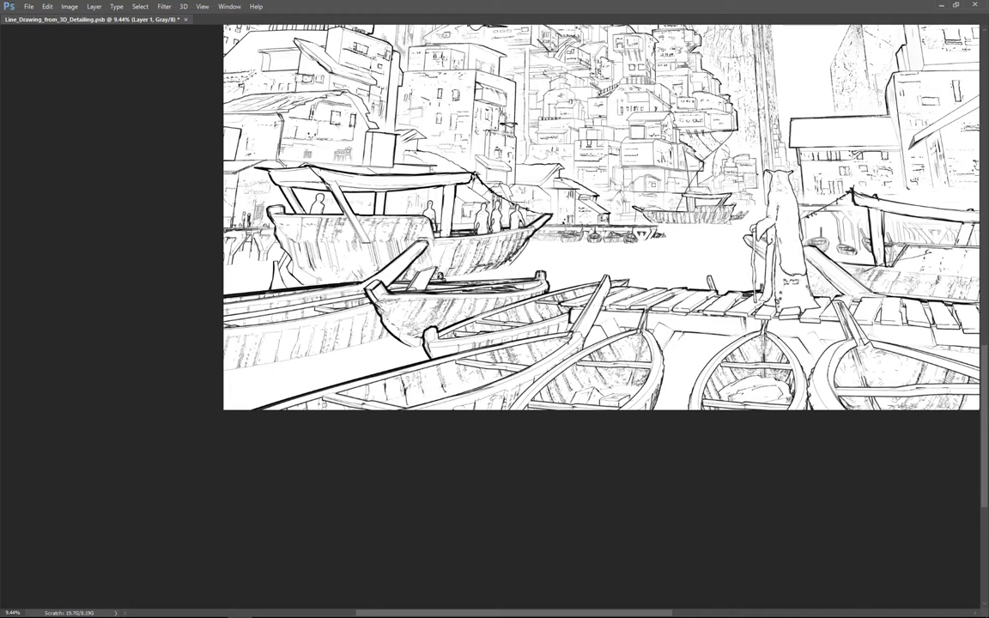
{"action": "left_click_drag", "start_coordinate": [514, 307], "coordinate": [592, 264]}
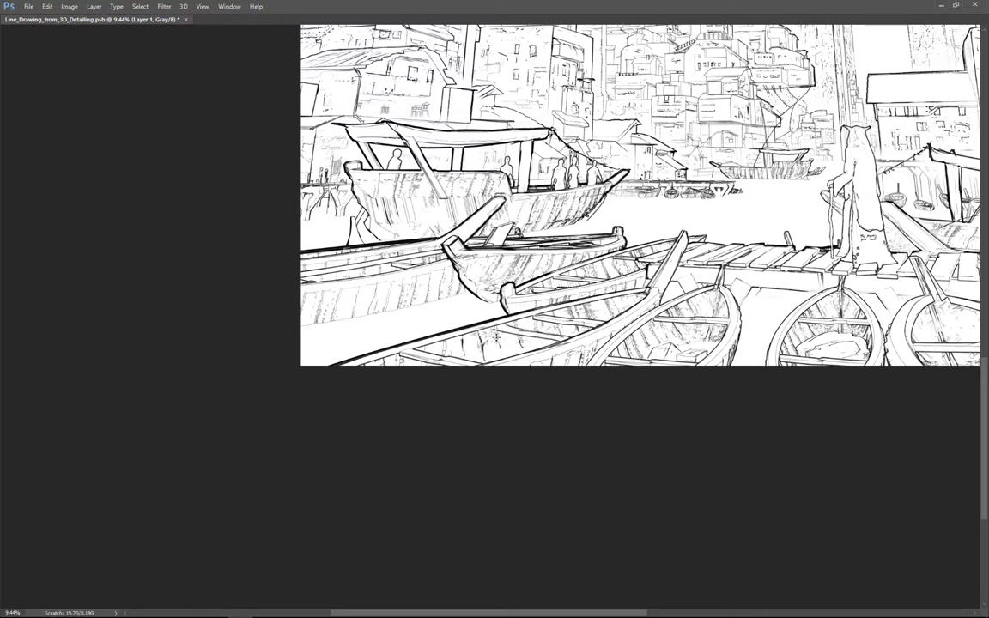
{"action": "left_click_drag", "start_coordinate": [529, 349], "coordinate": [481, 368]}
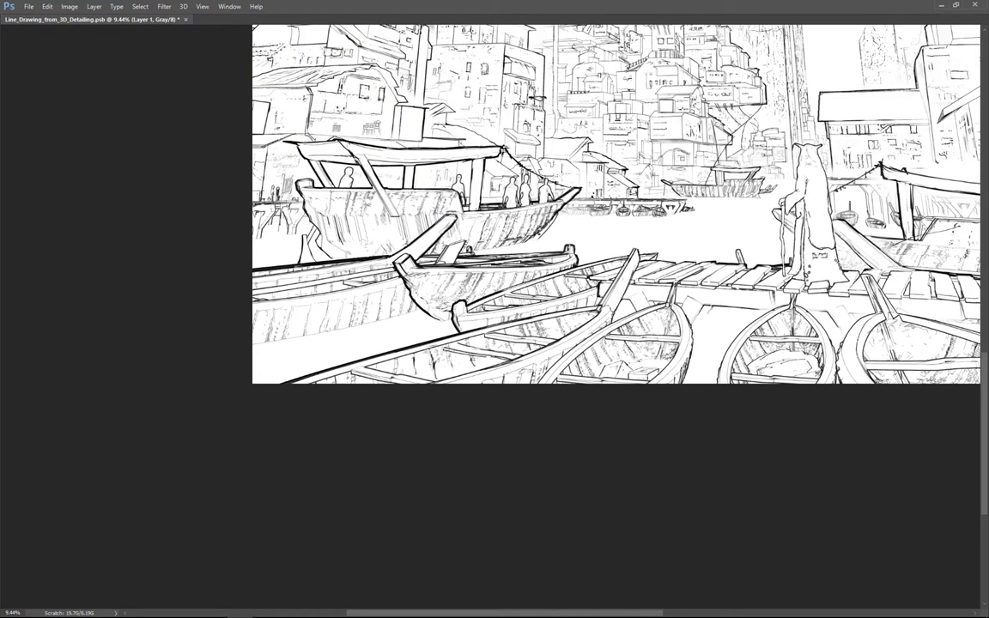
Draw a large rounded sack and a lower bundle, both dotted with small spots, in the rowing boat beside the jetty.
{"action": "left_click_drag", "start_coordinate": [701, 333], "coordinate": [555, 316]}
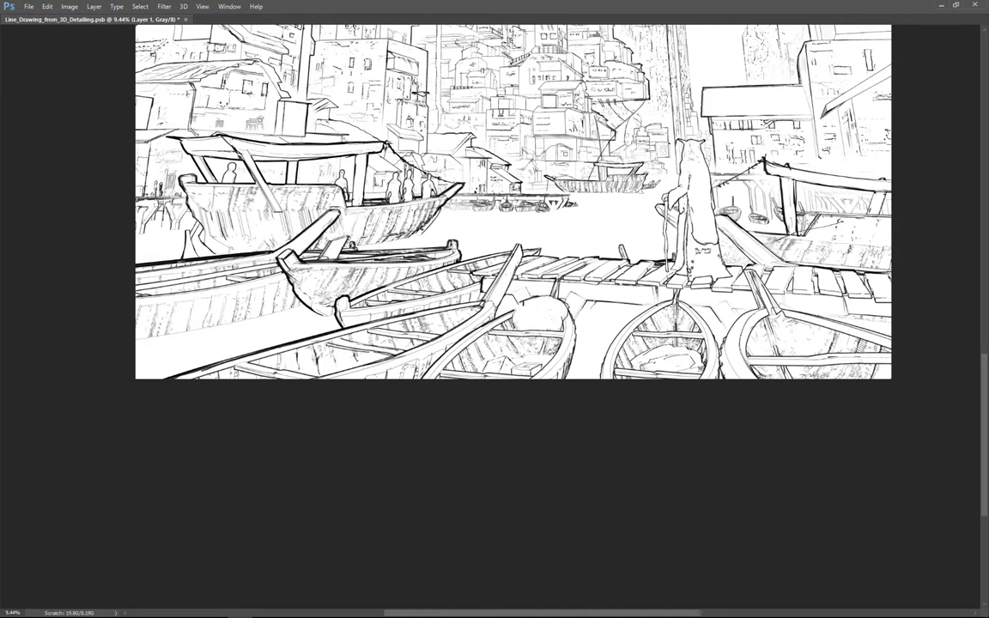
{"action": "left_click", "coordinate": [541, 302]}
{"action": "left_click", "coordinate": [558, 304]}
{"action": "left_click", "coordinate": [526, 309]}
{"action": "left_click", "coordinate": [547, 310]}
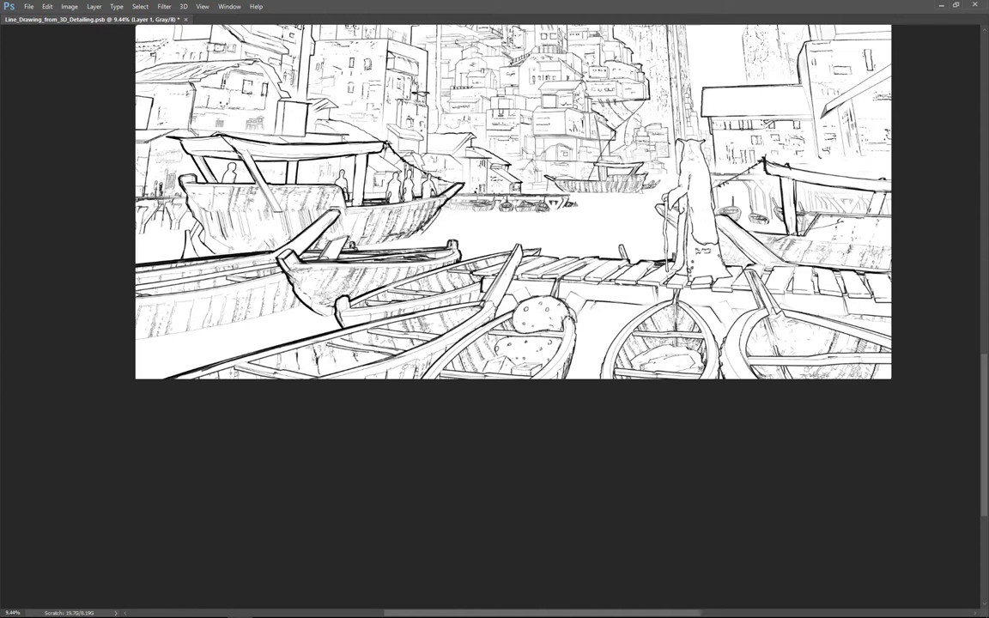
{"action": "left_click_drag", "start_coordinate": [560, 327], "coordinate": [576, 318]}
{"action": "left_click_drag", "start_coordinate": [550, 356], "coordinate": [610, 351]}
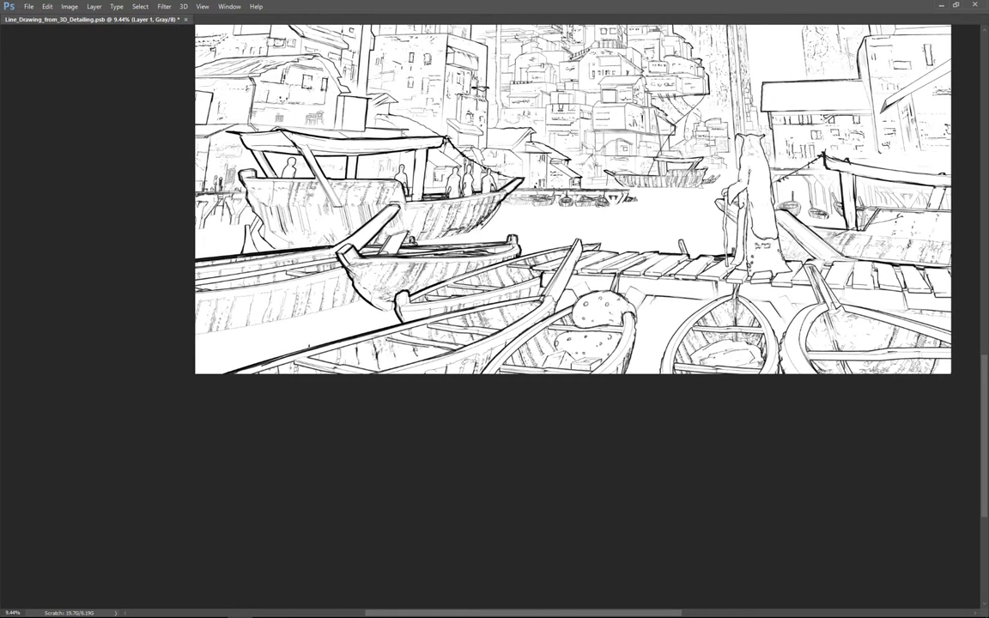
{"action": "left_click_drag", "start_coordinate": [303, 350], "coordinate": [385, 334]}
{"action": "key", "text": "ctrl+z"}
{"action": "left_click_drag", "start_coordinate": [311, 353], "coordinate": [375, 334]}
{"action": "key", "text": "ctrl+z"}
{"action": "mouse_move", "coordinate": [309, 353]}
{"action": "left_mouse_down"}
{"action": "mouse_move", "coordinate": [333, 335]}
{"action": "mouse_move", "coordinate": [414, 376]}
{"action": "mouse_move", "coordinate": [391, 358]}
{"action": "left_mouse_up"}
{"action": "key", "text": "ctrl+z"}
{"action": "key", "text": "ctrl+z"}
Draw a wide spotted cargo mound with curved contour lines in the long foreground boat.
{"action": "mouse_move", "coordinate": [313, 358]}
{"action": "left_mouse_down"}
{"action": "mouse_move", "coordinate": [339, 366]}
{"action": "mouse_move", "coordinate": [318, 350]}
{"action": "mouse_move", "coordinate": [329, 346]}
{"action": "left_mouse_up"}
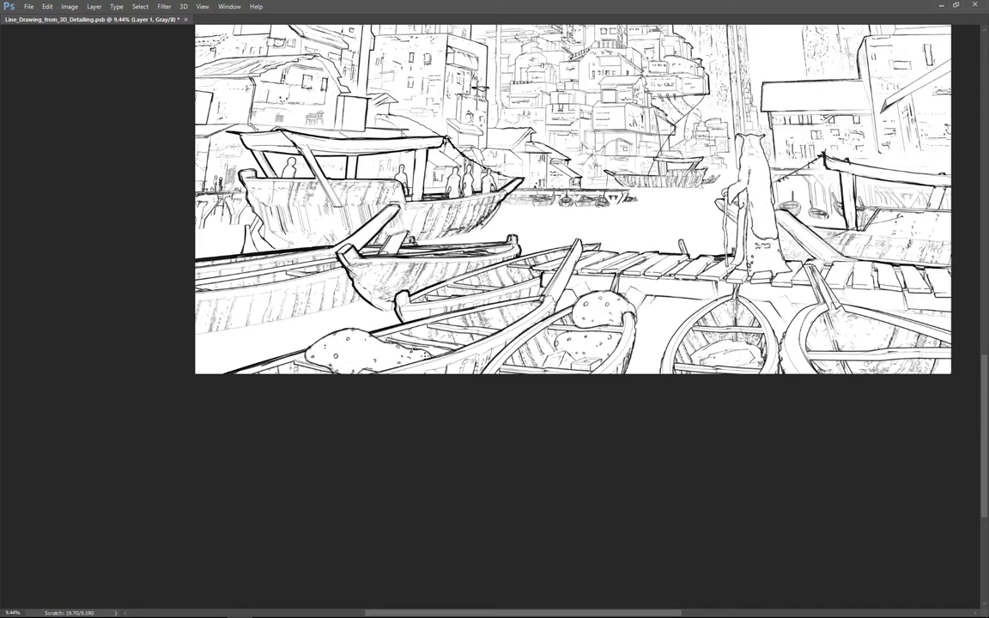
{"action": "left_click_drag", "start_coordinate": [634, 370], "coordinate": [558, 396]}
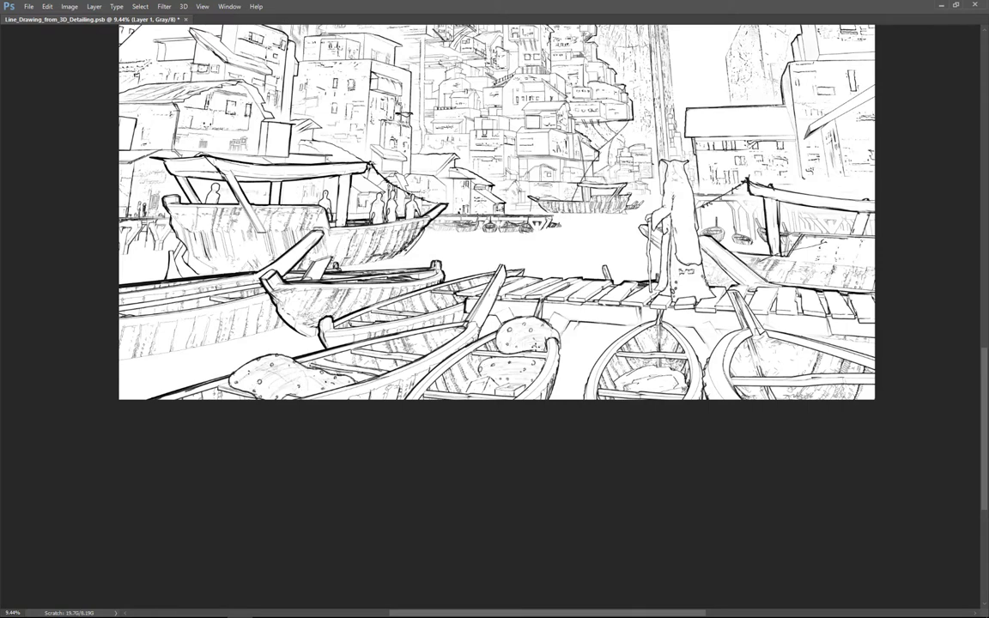
Draw a tilted box between the cross benches of the long foreground boat, near its bow.
{"action": "left_click_drag", "start_coordinate": [595, 344], "coordinate": [509, 320]}
{"action": "left_click_drag", "start_coordinate": [322, 315], "coordinate": [460, 316]}
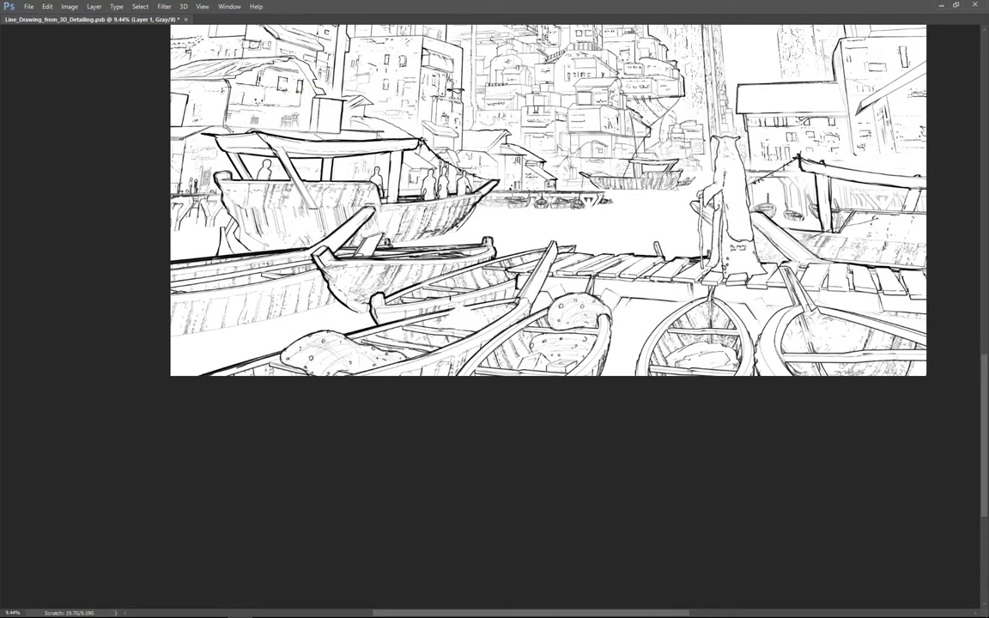
{"action": "left_click_drag", "start_coordinate": [485, 317], "coordinate": [456, 304]}
{"action": "left_click_drag", "start_coordinate": [487, 318], "coordinate": [473, 329]}
{"action": "scroll", "coordinate": [455, 301], "scroll_direction": "up", "scroll_amount": 2}
{"action": "scroll", "coordinate": [412, 290], "scroll_direction": "down", "scroll_amount": 2}
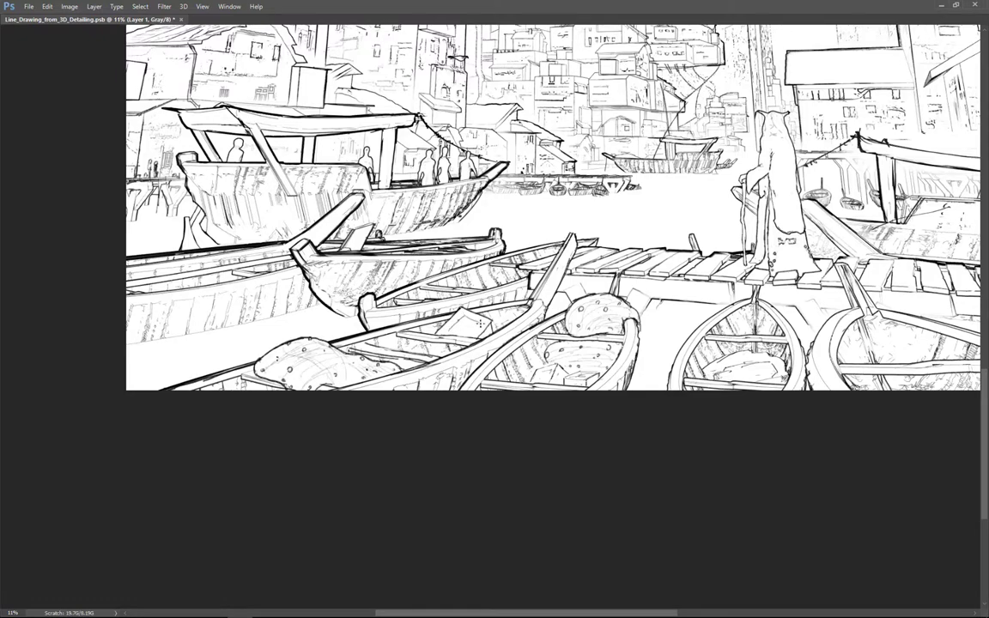
Draw a thin rope from the long boat's bow post and short upright strands behind the large spotted sack.
{"action": "scroll", "coordinate": [524, 279], "scroll_direction": "down", "scroll_amount": 1}
{"action": "scroll", "coordinate": [524, 279], "scroll_direction": "up", "scroll_amount": 1}
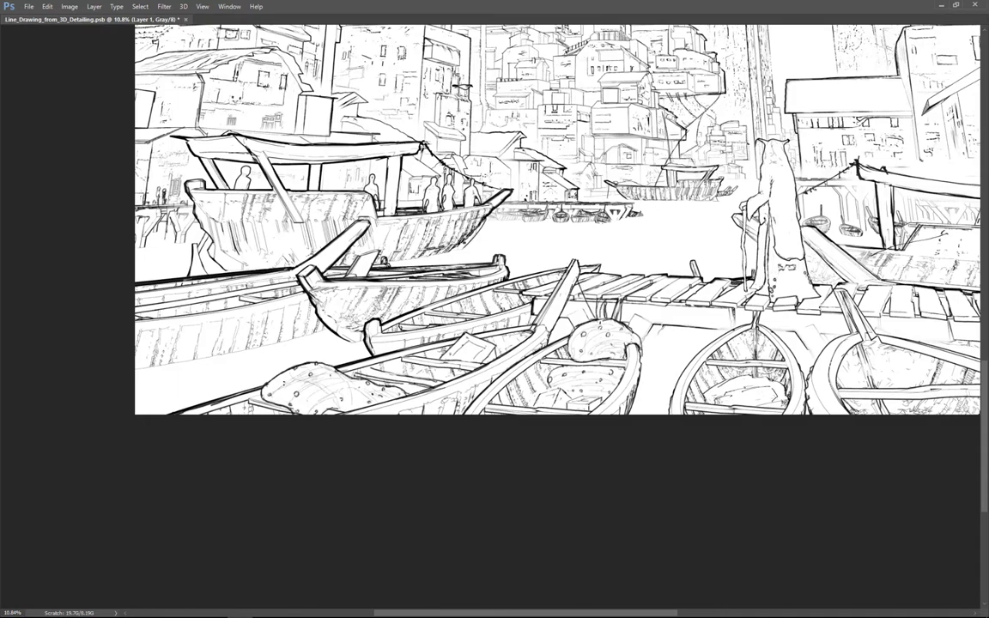
{"action": "scroll", "coordinate": [567, 277], "scroll_direction": "down", "scroll_amount": 1}
{"action": "scroll", "coordinate": [566, 278], "scroll_direction": "up", "scroll_amount": 1}
Draw a low cargo bundle in the long boat below the covered boat, and an oar with rounded bundles in the small middle boat.
{"action": "mouse_move", "coordinate": [586, 364]}
{"action": "left_mouse_down"}
{"action": "mouse_move", "coordinate": [590, 409]}
{"action": "mouse_move", "coordinate": [816, 452]}
{"action": "left_mouse_up"}
{"action": "scroll", "coordinate": [578, 413], "scroll_direction": "down", "scroll_amount": 1}
{"action": "scroll", "coordinate": [579, 413], "scroll_direction": "up", "scroll_amount": 1}
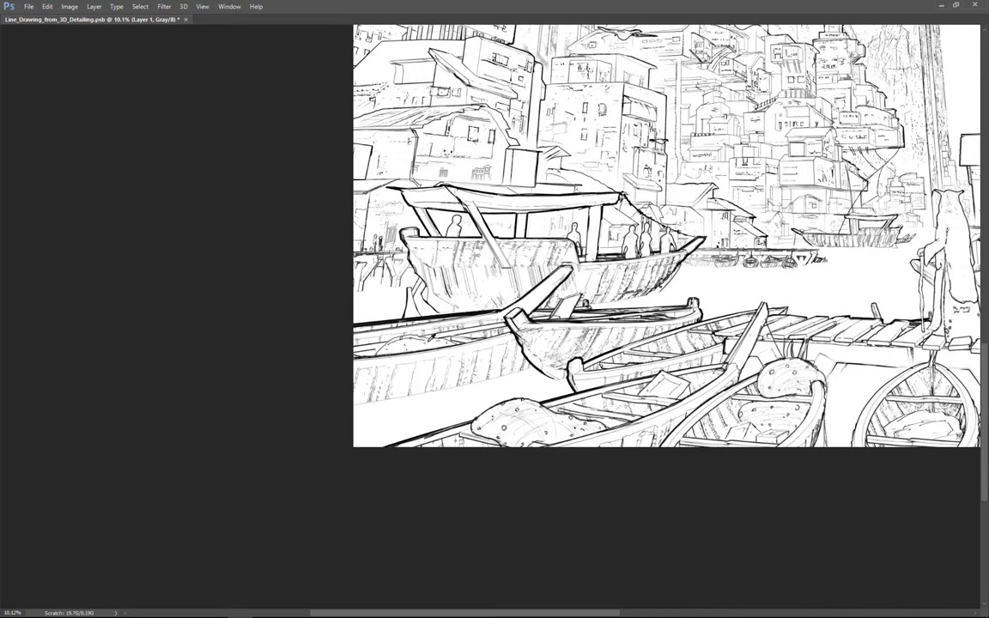
{"action": "left_click_drag", "start_coordinate": [874, 363], "coordinate": [620, 365]}
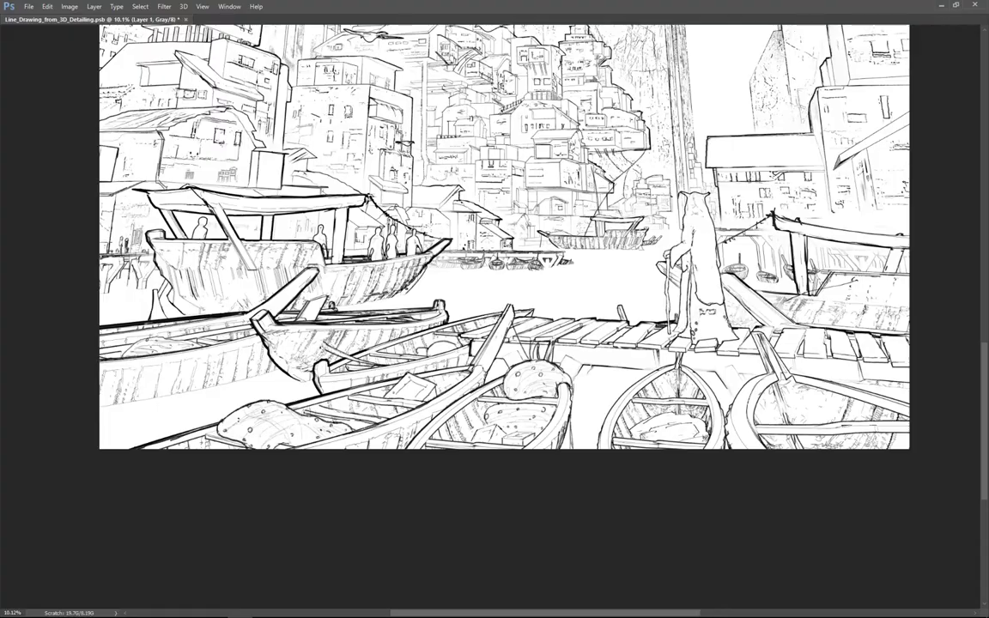
{"action": "scroll", "coordinate": [343, 370], "scroll_direction": "up", "scroll_amount": 3}
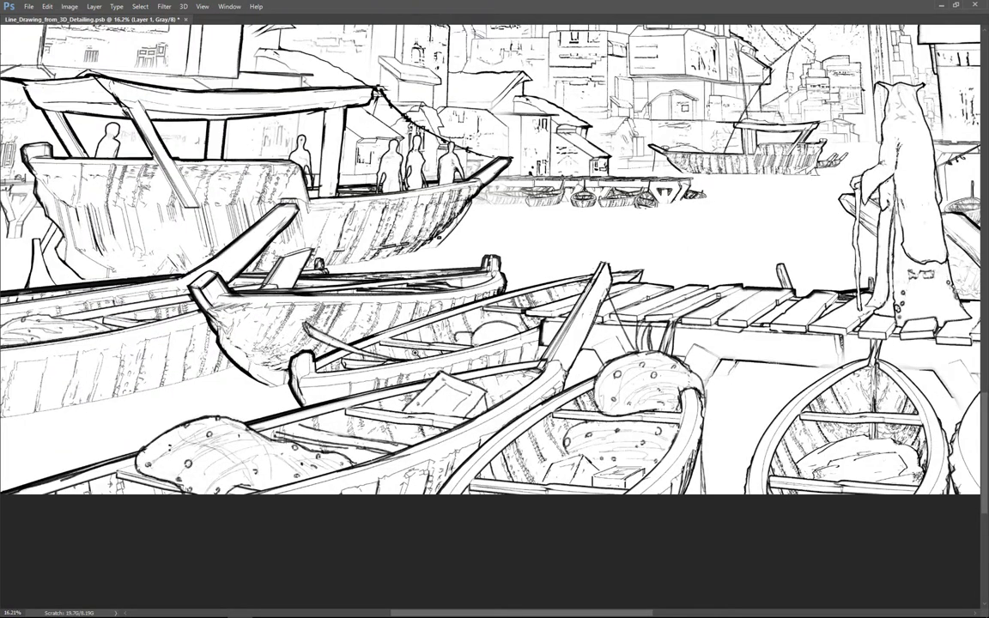
Draw a thin slanted pole with a knobbed tip rising behind the bow post of the long foreground boat.
{"action": "scroll", "coordinate": [416, 353], "scroll_direction": "down", "scroll_amount": 3}
{"action": "scroll", "coordinate": [518, 322], "scroll_direction": "up", "scroll_amount": 2}
{"action": "left_click_drag", "start_coordinate": [508, 342], "coordinate": [532, 292]}
{"action": "scroll", "coordinate": [523, 301], "scroll_direction": "down", "scroll_amount": 2}
{"action": "scroll", "coordinate": [257, 430], "scroll_direction": "up", "scroll_amount": 3}
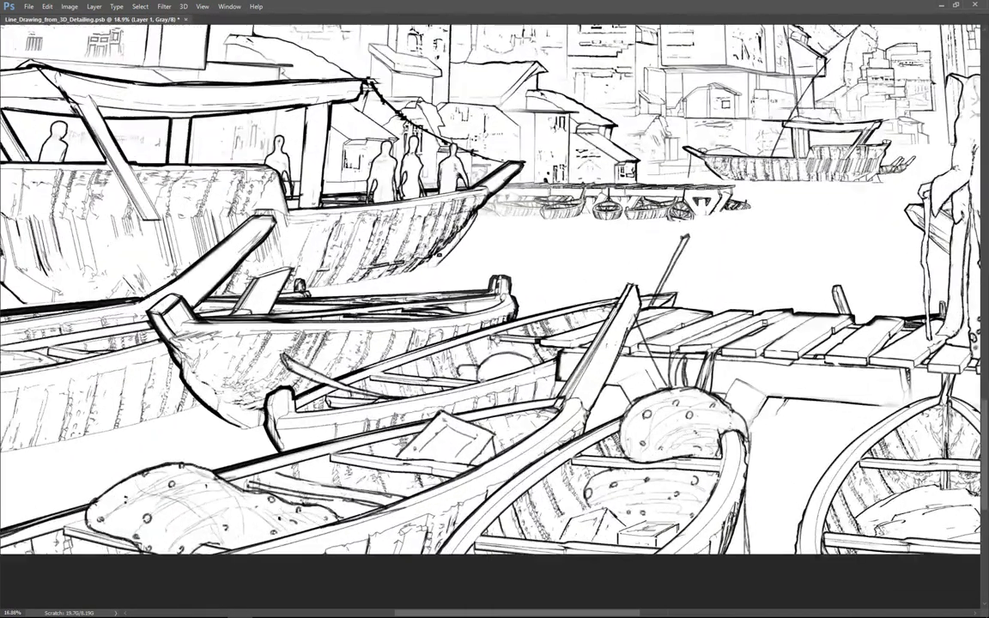
Examine the jetty, the cloaked figure and the moored boats across the foreground.
{"action": "left_click_drag", "start_coordinate": [794, 327], "coordinate": [554, 331]}
{"action": "scroll", "coordinate": [558, 331], "scroll_direction": "down", "scroll_amount": 5}
{"action": "scroll", "coordinate": [560, 332], "scroll_direction": "up", "scroll_amount": 5}
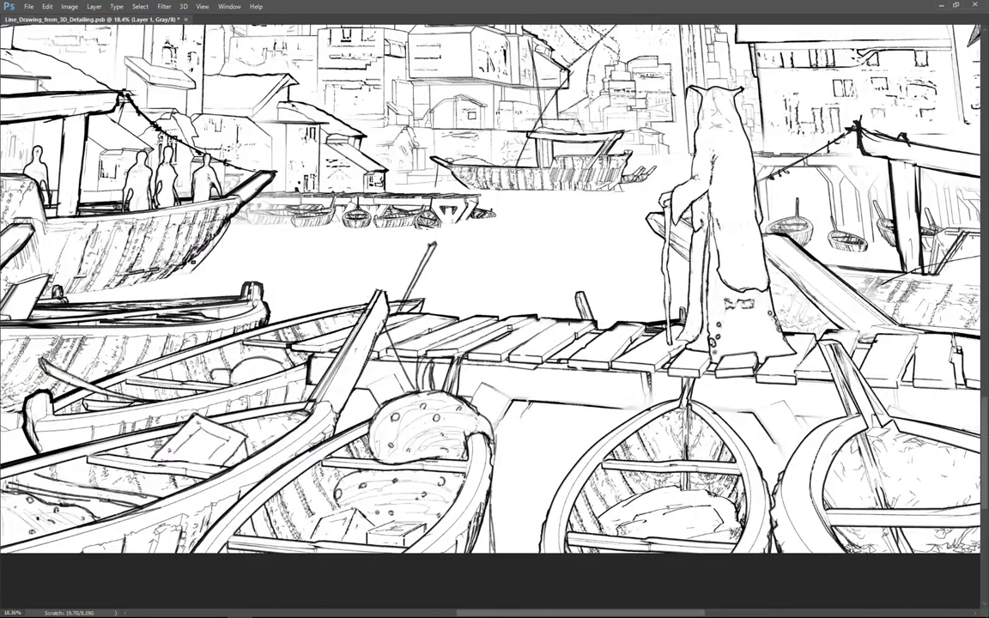
{"action": "left_click_drag", "start_coordinate": [560, 331], "coordinate": [462, 331]}
{"action": "left_click_drag", "start_coordinate": [483, 293], "coordinate": [372, 301]}
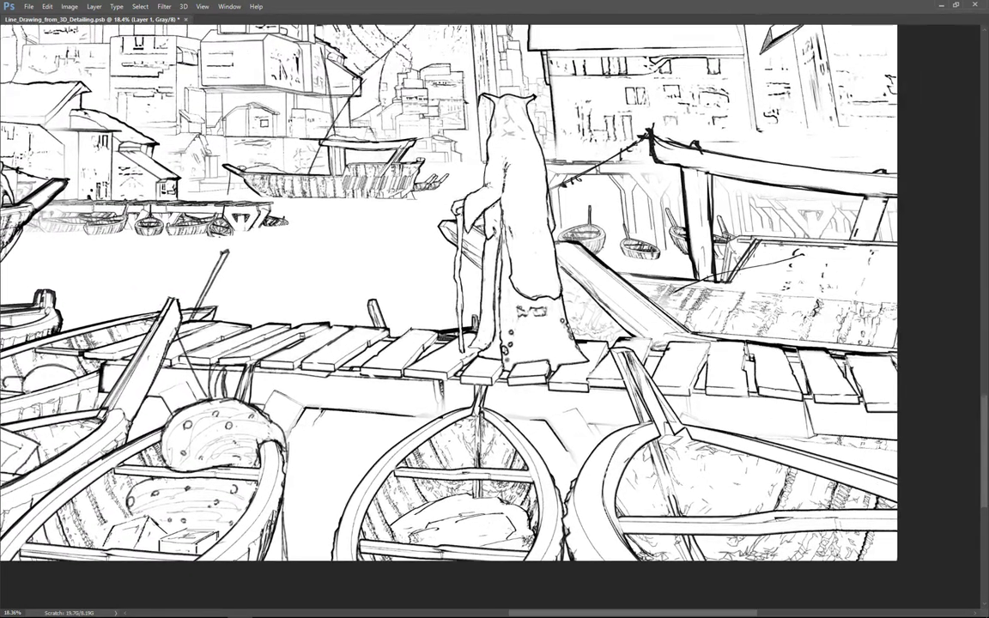
{"action": "scroll", "coordinate": [543, 344], "scroll_direction": "down", "scroll_amount": 3}
{"action": "scroll", "coordinate": [398, 345], "scroll_direction": "up", "scroll_amount": 3}
{"action": "scroll", "coordinate": [495, 292], "scroll_direction": "right", "scroll_amount": 5}
{"action": "scroll", "coordinate": [494, 292], "scroll_direction": "up", "scroll_amount": 1}
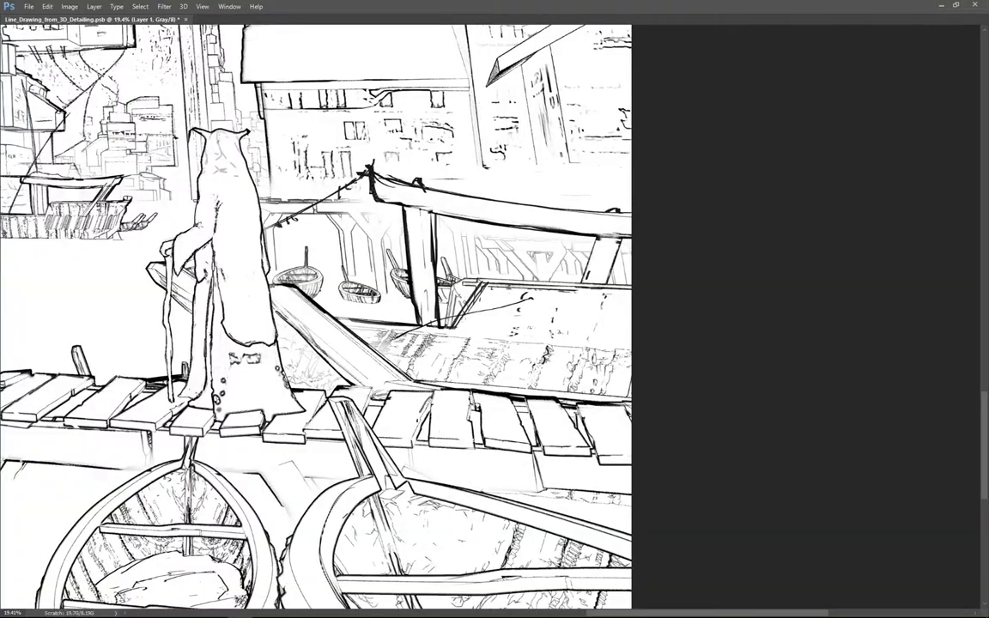
{"action": "scroll", "coordinate": [494, 292], "scroll_direction": "left", "scroll_amount": 4}
{"action": "scroll", "coordinate": [495, 292], "scroll_direction": "down", "scroll_amount": 1}
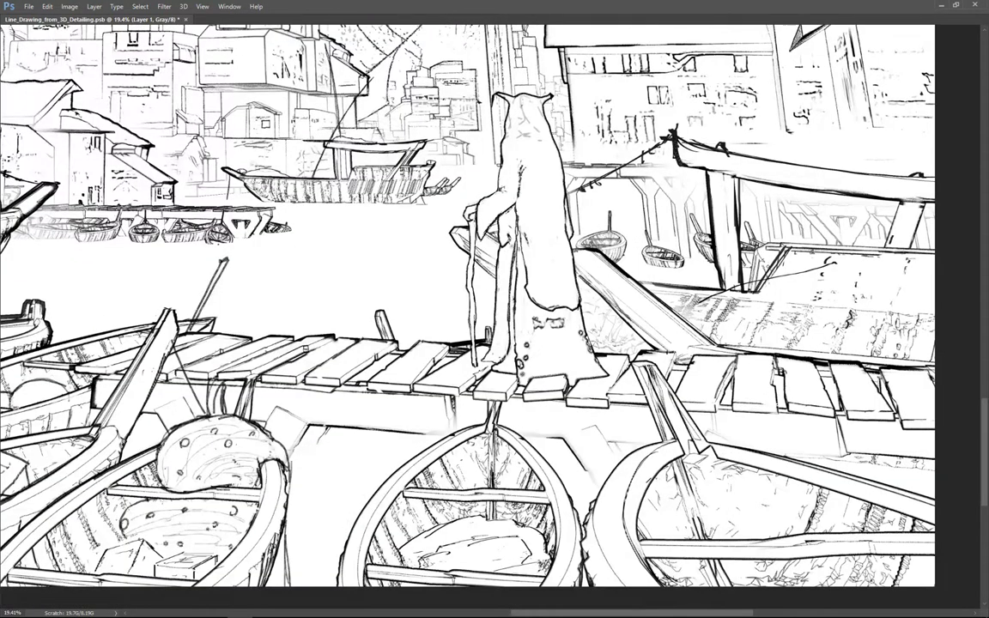
{"action": "scroll", "coordinate": [607, 319], "scroll_direction": "down", "scroll_amount": 2}
Draw a short line hanging from the distant covered boat's bow and faint horizontal strokes on the open water.
{"action": "left_click_drag", "start_coordinate": [240, 325], "coordinate": [671, 464]}
{"action": "scroll", "coordinate": [450, 321], "scroll_direction": "up", "scroll_amount": 3}
{"action": "scroll", "coordinate": [493, 336], "scroll_direction": "up", "scroll_amount": 5}
{"action": "scroll", "coordinate": [773, 297], "scroll_direction": "down", "scroll_amount": 1}
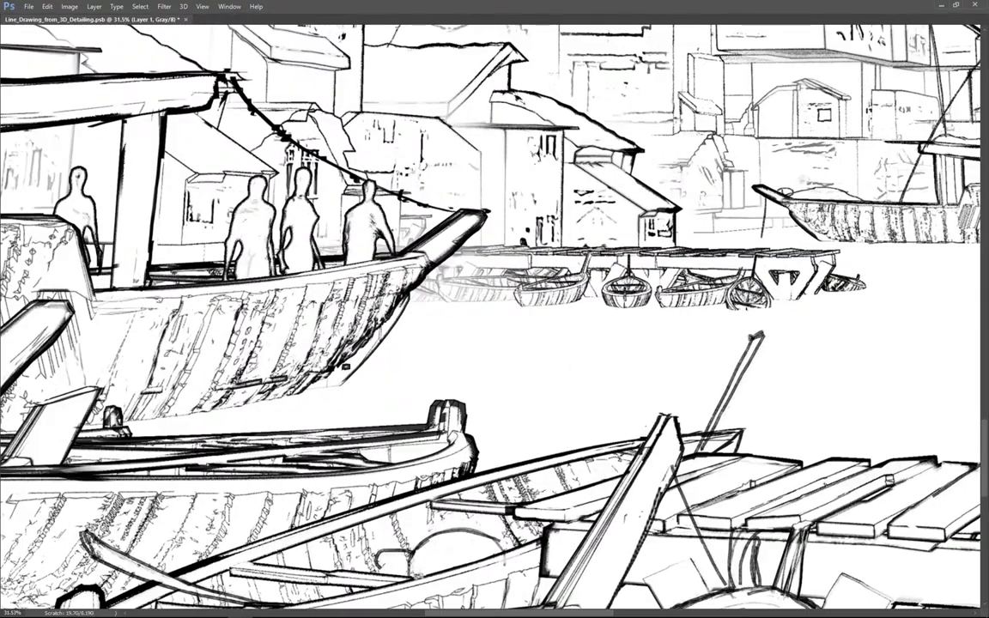
{"action": "scroll", "coordinate": [762, 309], "scroll_direction": "down", "scroll_amount": 6}
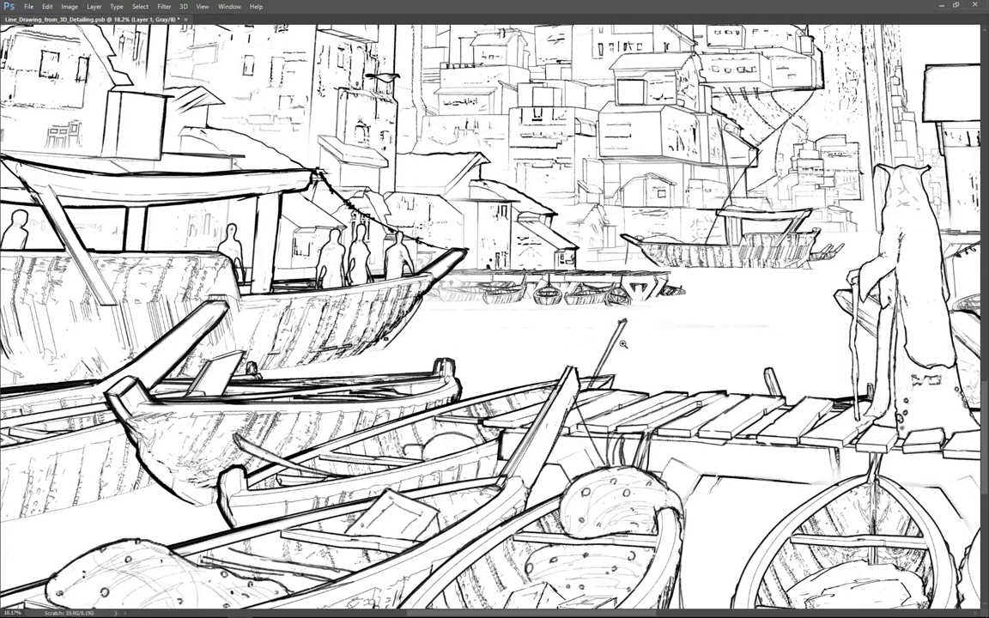
{"action": "scroll", "coordinate": [623, 343], "scroll_direction": "down", "scroll_amount": 2}
{"action": "scroll", "coordinate": [590, 340], "scroll_direction": "up", "scroll_amount": 1}
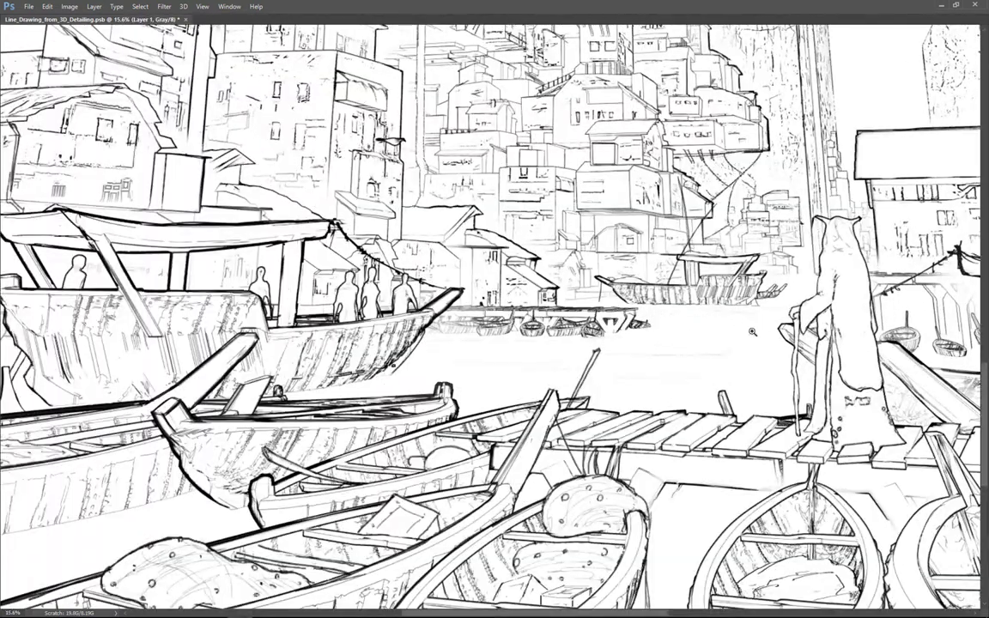
Draw loose horizontal ripple lines on a new layer and distort them into a perspective trapezoid with a wider lower edge.
{"action": "scroll", "coordinate": [753, 331], "scroll_direction": "down", "scroll_amount": 3}
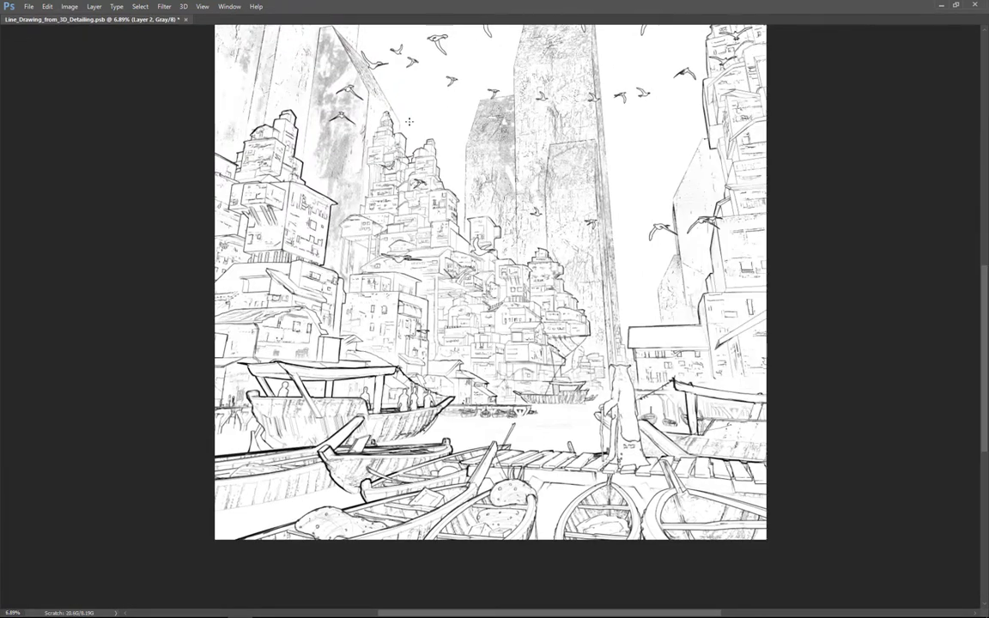
{"action": "mouse_move", "coordinate": [408, 121]}
{"action": "left_mouse_down"}
{"action": "mouse_move", "coordinate": [588, 122]}
{"action": "mouse_move", "coordinate": [352, 176]}
{"action": "mouse_move", "coordinate": [241, 232]}
{"action": "mouse_move", "coordinate": [670, 283]}
{"action": "mouse_move", "coordinate": [598, 339]}
{"action": "left_mouse_up"}
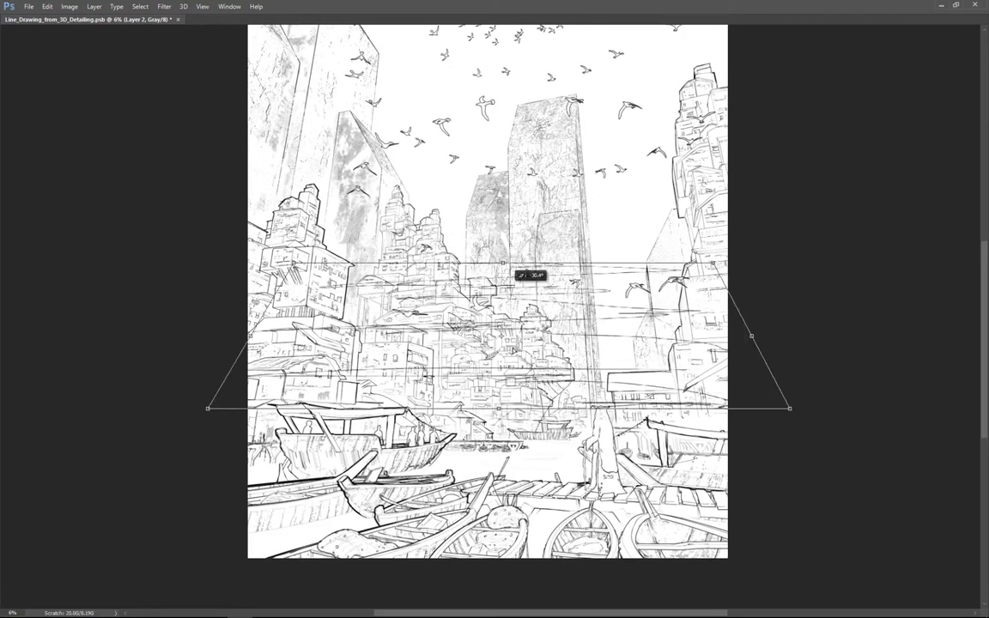
{"action": "mouse_move", "coordinate": [519, 275]}
{"action": "left_mouse_down"}
{"action": "mouse_move", "coordinate": [867, 408]}
{"action": "mouse_move", "coordinate": [622, 451]}
{"action": "mouse_move", "coordinate": [481, 489]}
{"action": "mouse_move", "coordinate": [455, 517]}
{"action": "mouse_move", "coordinate": [382, 550]}
{"action": "left_mouse_up"}
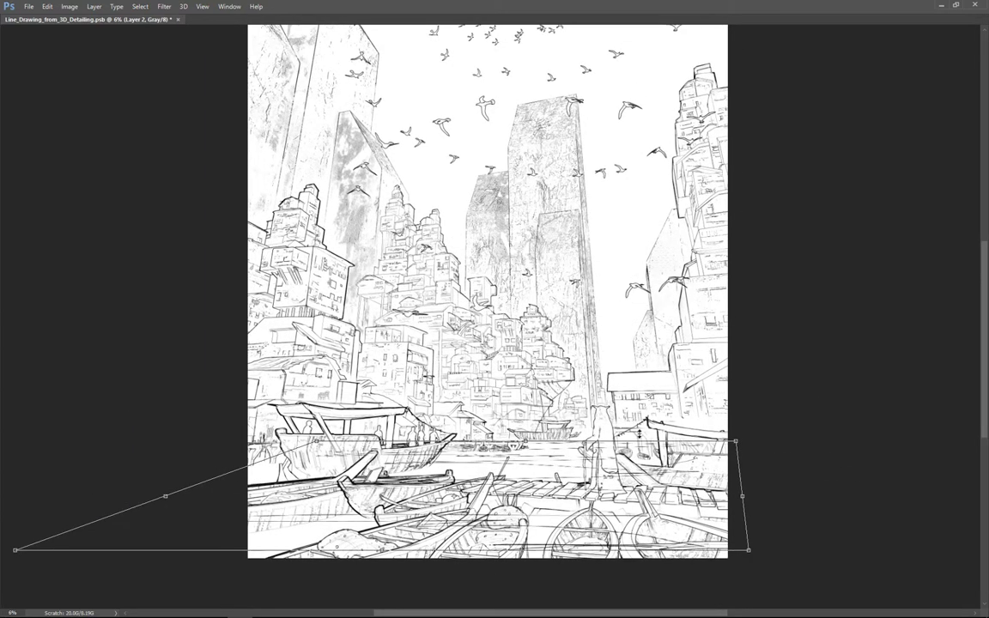
Fit the transformed ripple lines to the harbour water, with the far edge at the waterline and the near edge beyond the canvas.
{"action": "left_click_drag", "start_coordinate": [749, 550], "coordinate": [810, 551]}
{"action": "left_click_drag", "start_coordinate": [382, 549], "coordinate": [358, 562]}
{"action": "left_click_drag", "start_coordinate": [736, 441], "coordinate": [672, 444]}
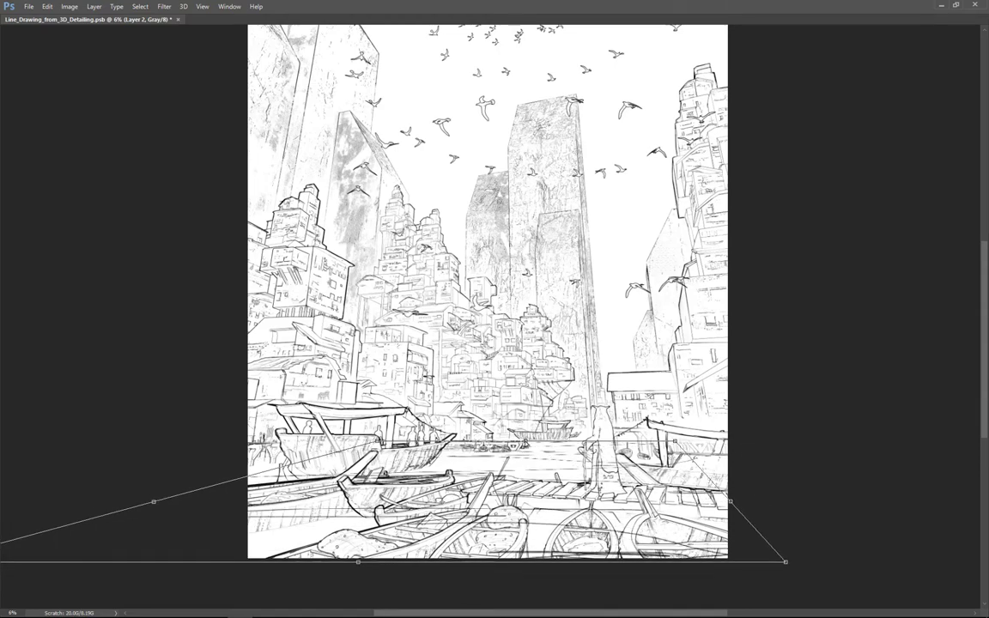
{"action": "left_click_drag", "start_coordinate": [524, 443], "coordinate": [615, 434]}
{"action": "scroll", "coordinate": [602, 462], "scroll_direction": "down", "scroll_amount": 3}
{"action": "left_click_drag", "start_coordinate": [115, 528], "coordinate": [51, 528]}
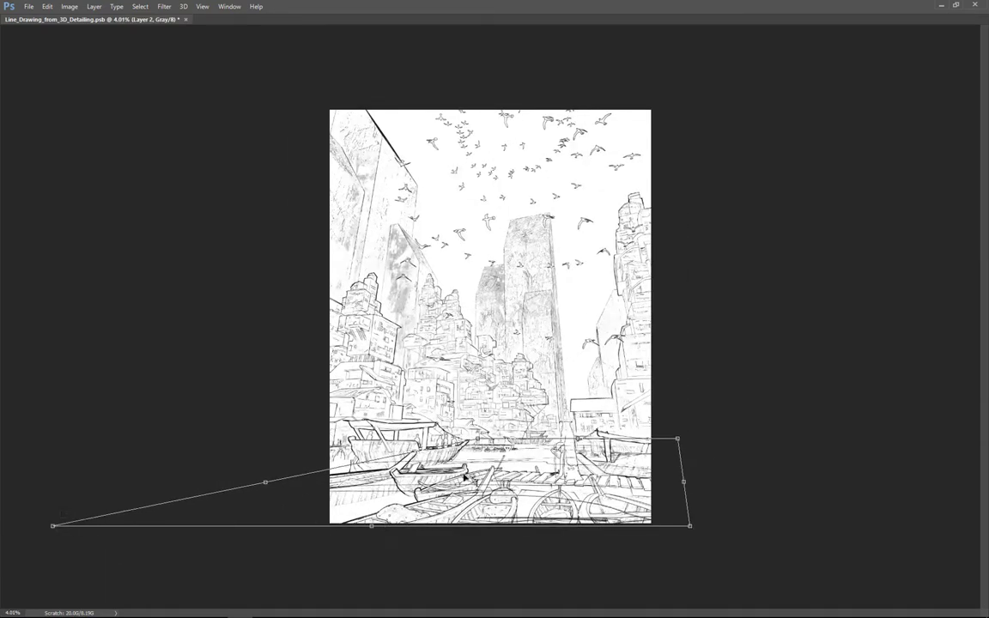
{"action": "scroll", "coordinate": [481, 438], "scroll_direction": "up", "scroll_amount": 3}
{"action": "key", "text": "Return"}
Hide Layer 2 with a black layer mask and paint the ripples back in only on the open water.
{"action": "scroll", "coordinate": [585, 439], "scroll_direction": "down", "scroll_amount": 3}
{"action": "key", "text": "Tab"}
{"action": "left_click", "coordinate": [915, 373], "text": "alt"}
{"action": "scroll", "coordinate": [447, 507], "scroll_direction": "up", "scroll_amount": 6}
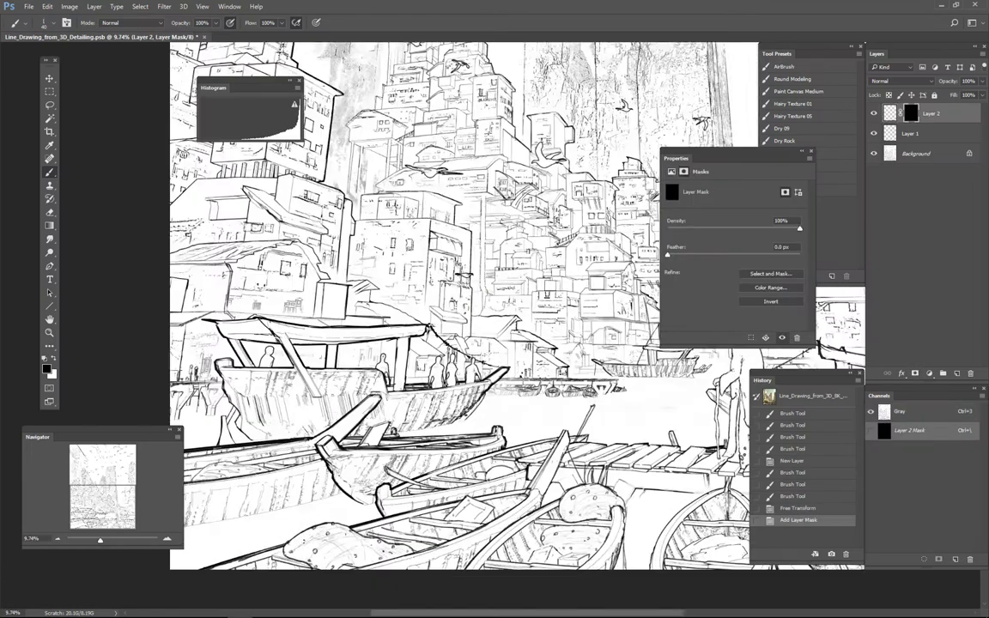
{"action": "key", "text": "Tab"}
{"action": "left_click_drag", "start_coordinate": [428, 368], "coordinate": [403, 369]}
{"action": "scroll", "coordinate": [575, 425], "scroll_direction": "down", "scroll_amount": 1}
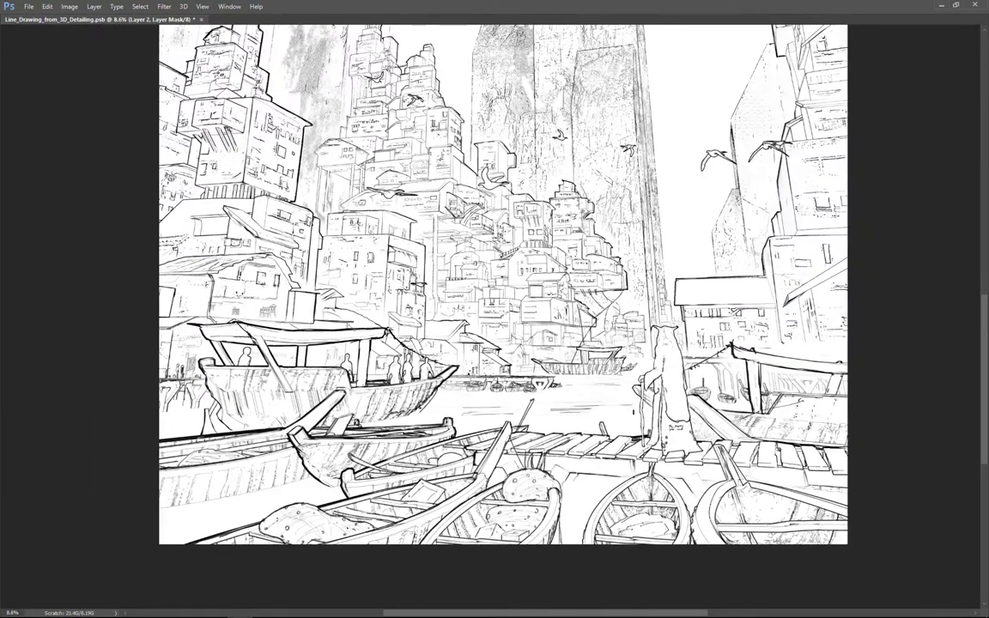
{"action": "scroll", "coordinate": [567, 412], "scroll_direction": "down", "scroll_amount": 2}
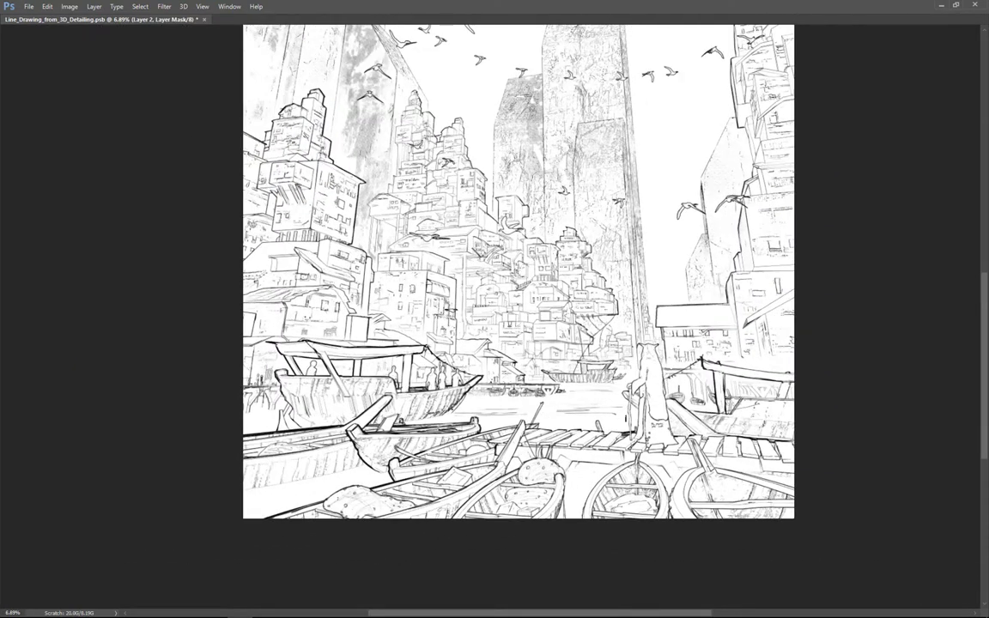
Merge the ripple layer down into Layer 1.
{"action": "key", "text": "Tab"}
{"action": "key", "text": "ctrl+e"}
{"action": "scroll", "coordinate": [587, 393], "scroll_direction": "up", "scroll_amount": 3}
{"action": "key", "text": "Tab"}
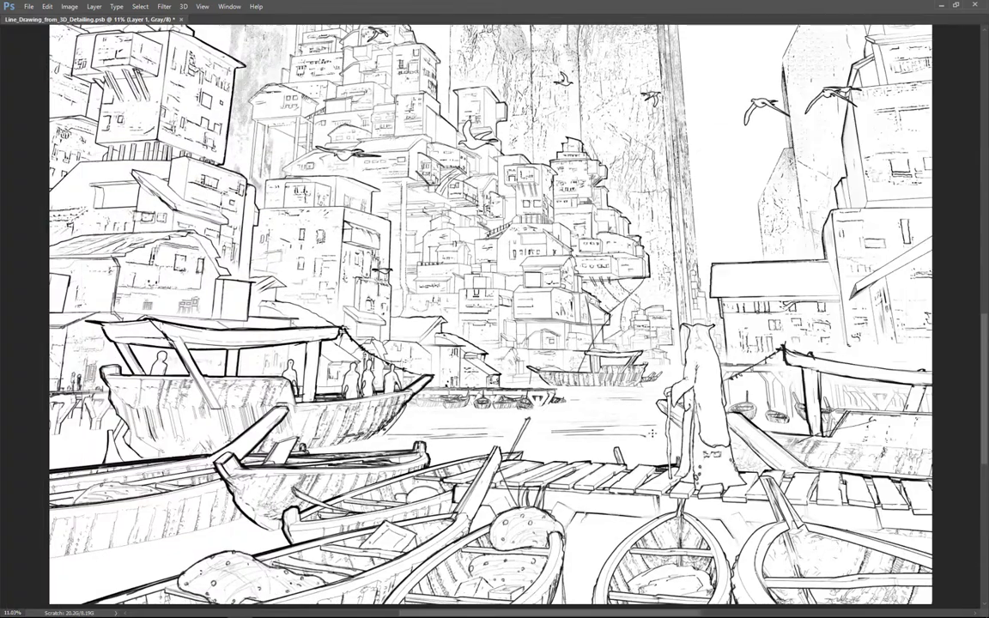
Draw a diagonal brace and upright lines beneath the slanted roof of the large building behind the covered boat.
{"action": "scroll", "coordinate": [644, 439], "scroll_direction": "down", "scroll_amount": 2}
{"action": "left_click_drag", "start_coordinate": [646, 439], "coordinate": [449, 482]}
{"action": "scroll", "coordinate": [448, 483], "scroll_direction": "up", "scroll_amount": 2}
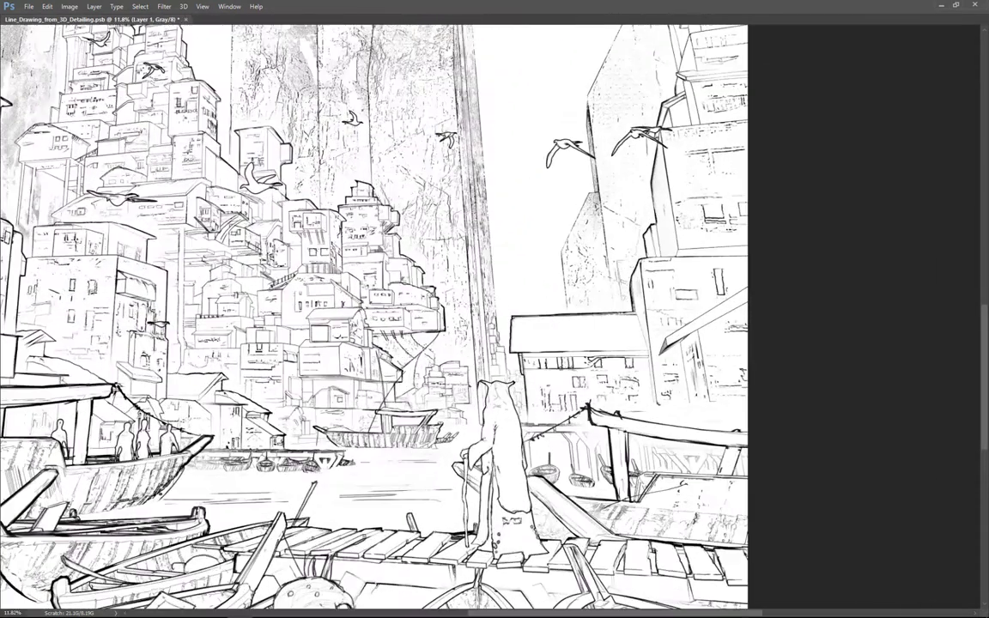
{"action": "left_click_drag", "start_coordinate": [666, 421], "coordinate": [747, 419]}
{"action": "key", "text": "ctrl+z"}
{"action": "scroll", "coordinate": [733, 448], "scroll_direction": "down", "scroll_amount": 1}
{"action": "left_click_drag", "start_coordinate": [711, 385], "coordinate": [718, 425]}
{"action": "scroll", "coordinate": [720, 425], "scroll_direction": "up", "scroll_amount": 1}
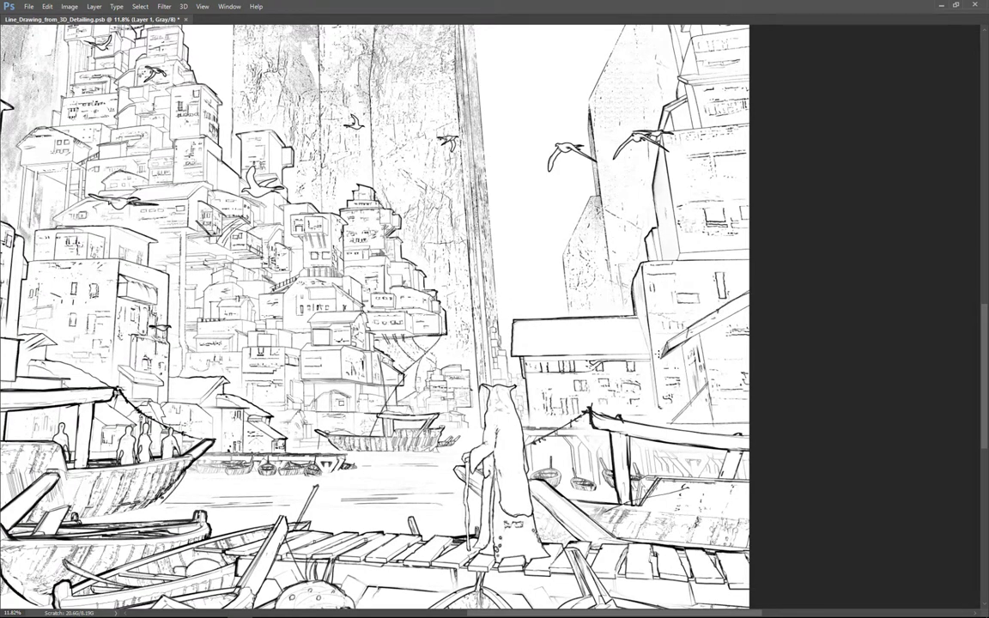
Add short dashes to the long roof behind the cloaked figure and outline the windows on the facade below it.
{"action": "scroll", "coordinate": [607, 352], "scroll_direction": "up", "scroll_amount": 1}
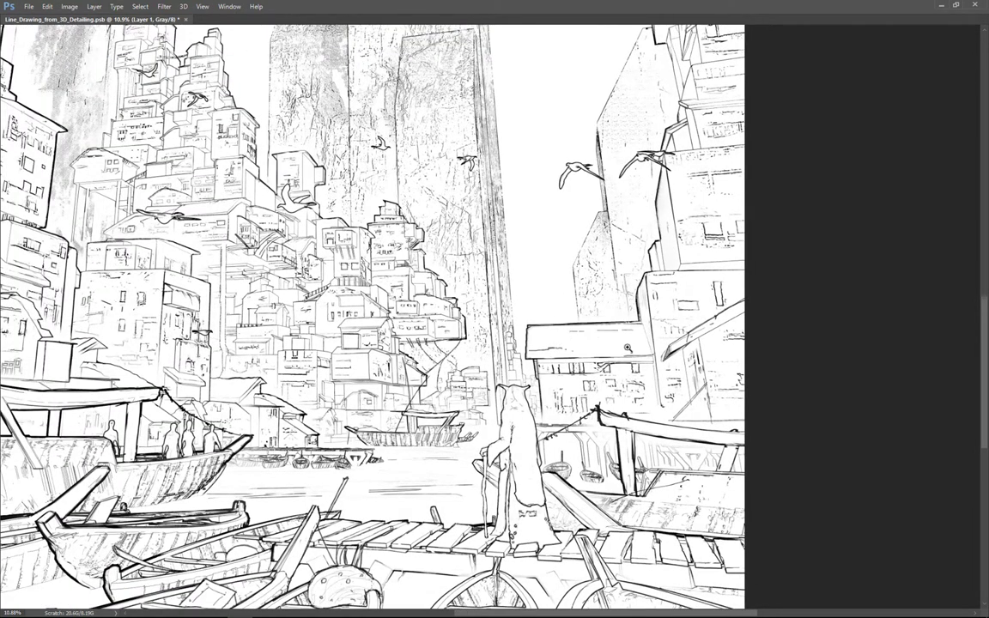
{"action": "scroll", "coordinate": [628, 348], "scroll_direction": "up", "scroll_amount": 2}
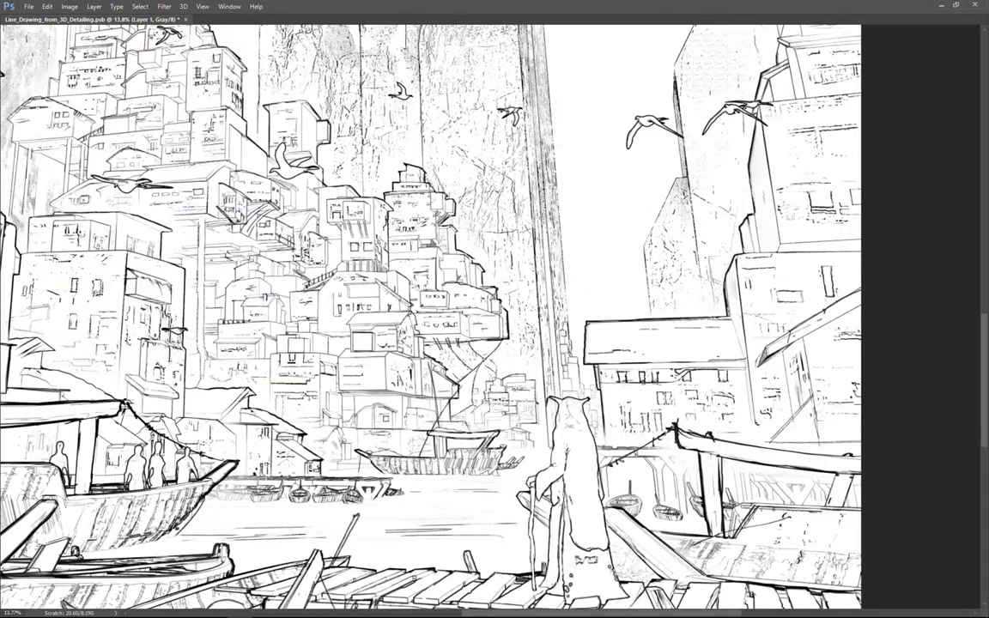
{"action": "left_click_drag", "start_coordinate": [628, 348], "coordinate": [621, 333]}
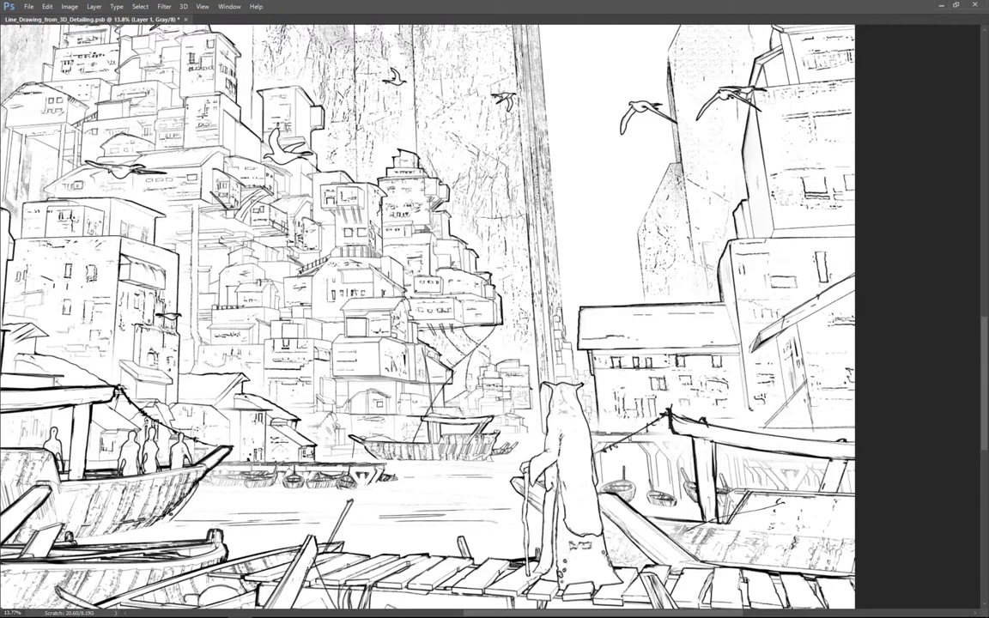
{"action": "scroll", "coordinate": [657, 399], "scroll_direction": "up", "scroll_amount": 2}
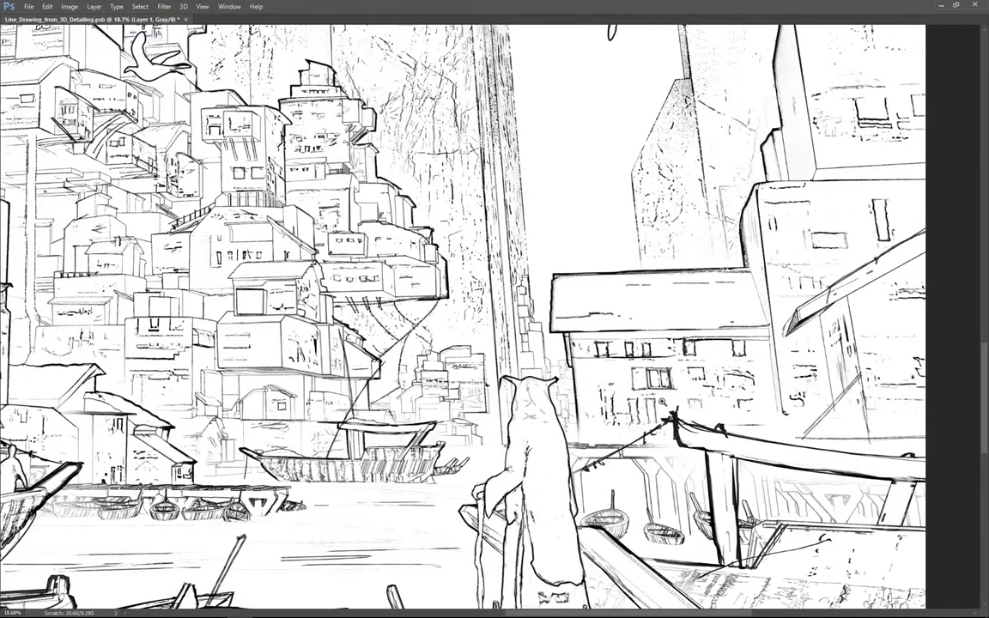
{"action": "scroll", "coordinate": [662, 402], "scroll_direction": "down", "scroll_amount": 1}
{"action": "scroll", "coordinate": [662, 402], "scroll_direction": "down", "scroll_amount": 2}
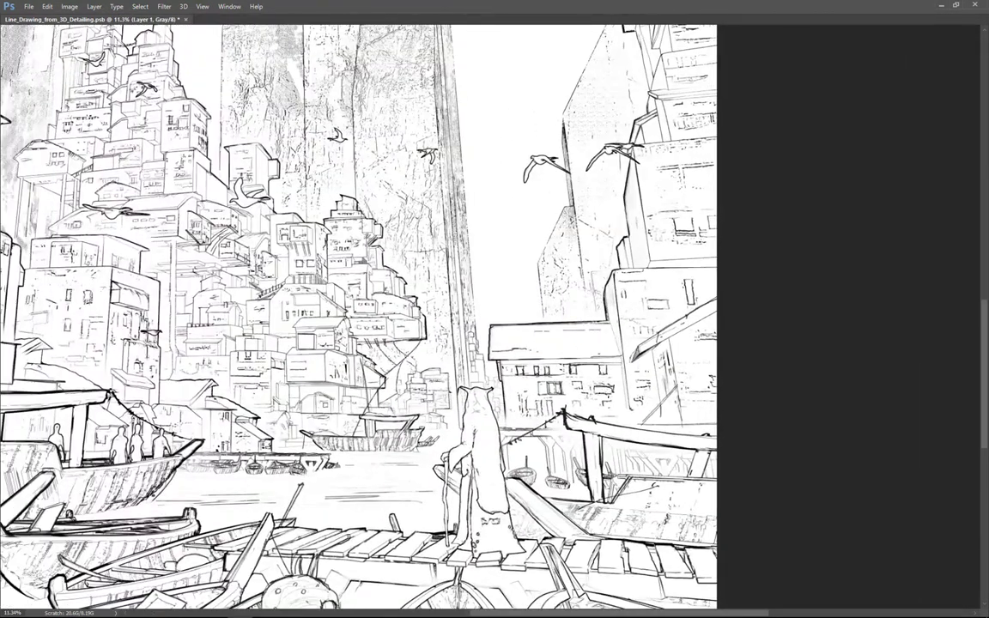
{"action": "scroll", "coordinate": [674, 399], "scroll_direction": "down", "scroll_amount": 2}
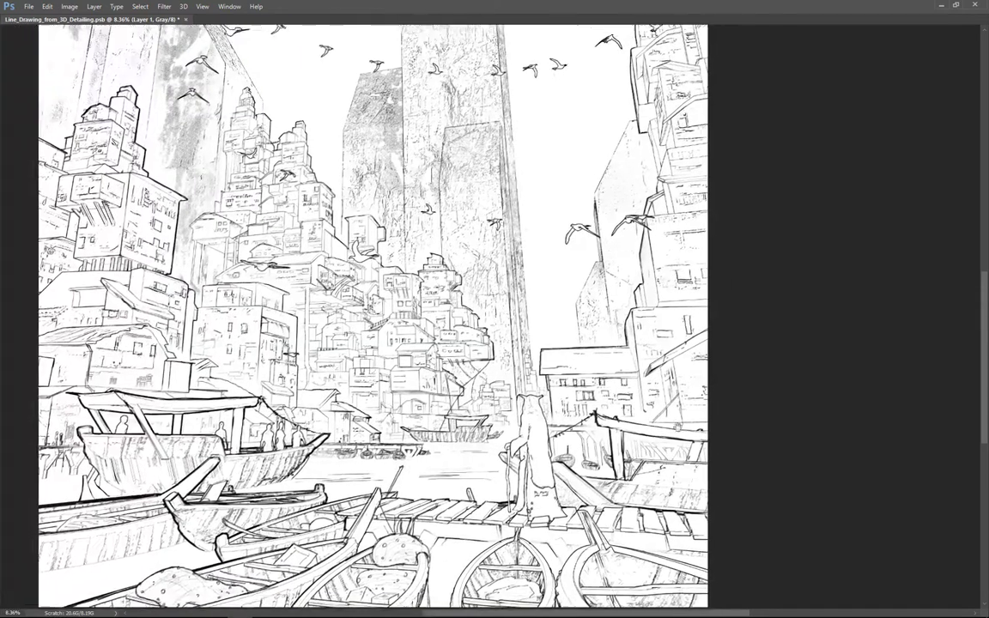
Draw a curved wedge-shaped support where the leaning tower meets the block beside the long roof.
{"action": "left_click_drag", "start_coordinate": [674, 399], "coordinate": [706, 464]}
{"action": "scroll", "coordinate": [706, 464], "scroll_direction": "up", "scroll_amount": 2}
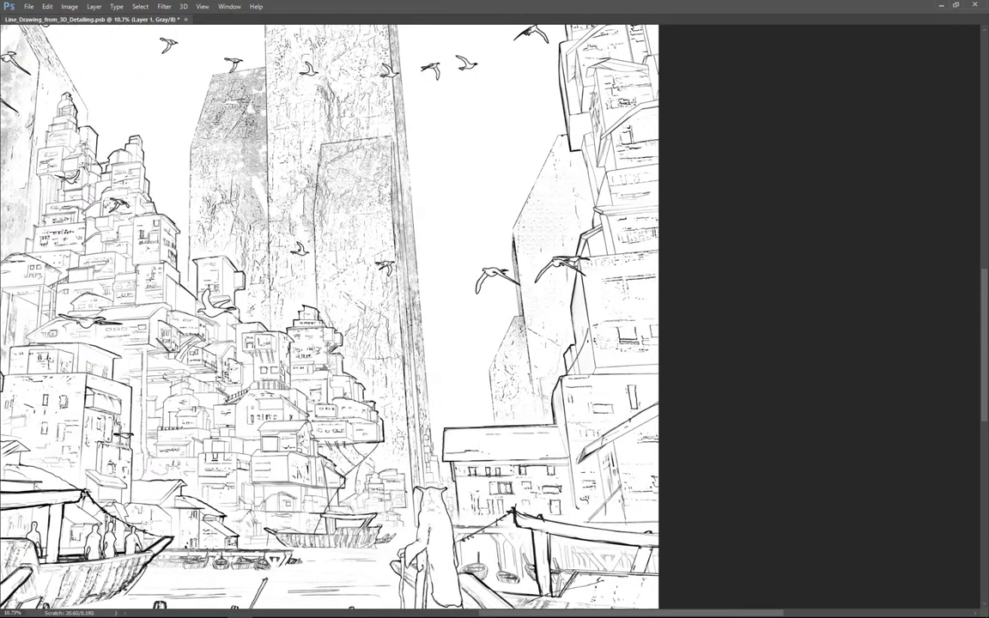
{"action": "scroll", "coordinate": [601, 378], "scroll_direction": "up", "scroll_amount": 2}
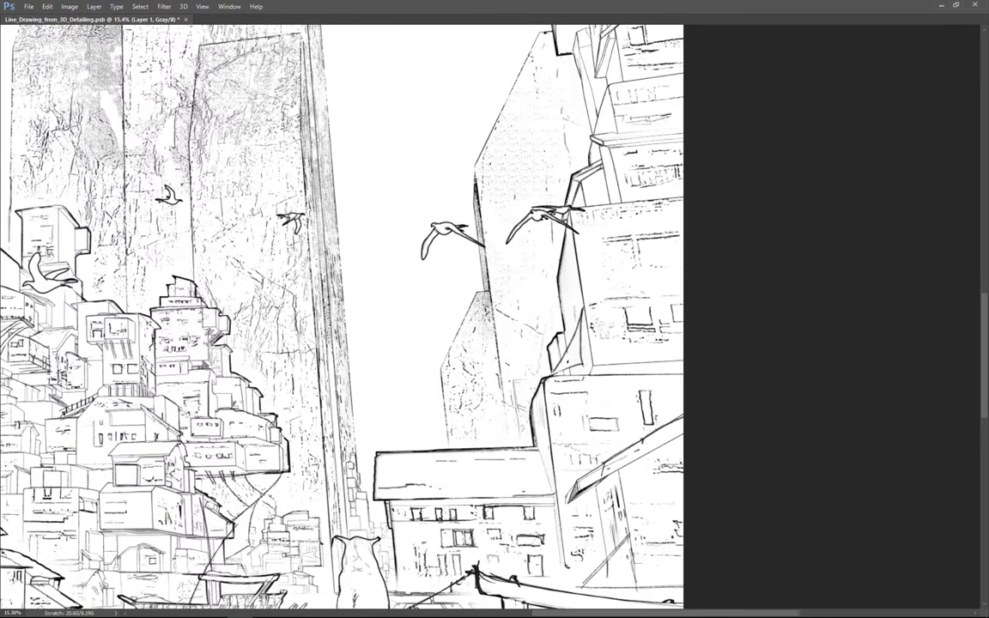
{"action": "scroll", "coordinate": [481, 343], "scroll_direction": "up", "scroll_amount": 3}
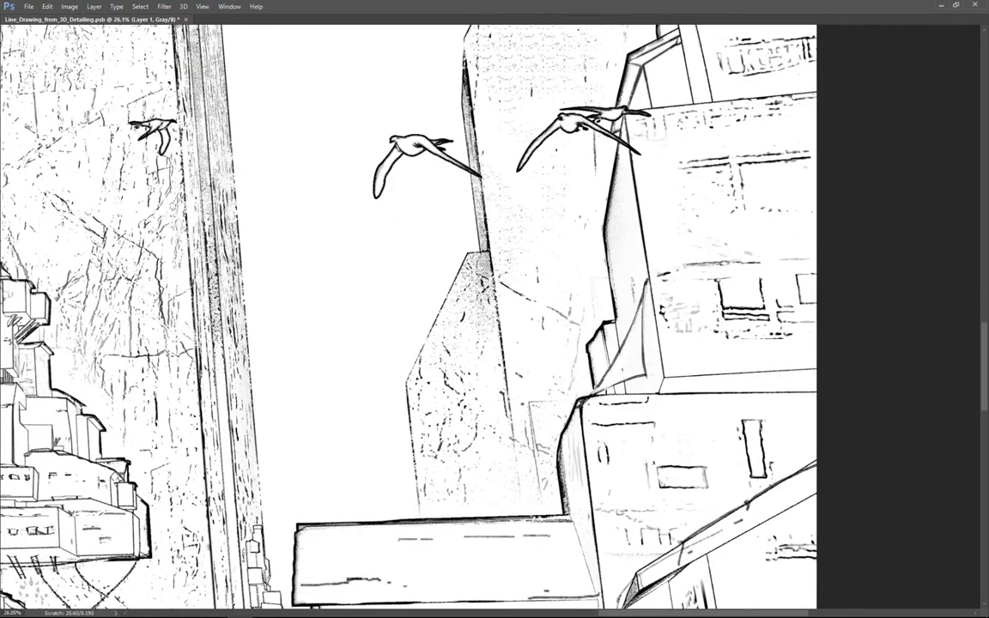
{"action": "scroll", "coordinate": [661, 372], "scroll_direction": "down", "scroll_amount": 4}
{"action": "scroll", "coordinate": [661, 372], "scroll_direction": "up", "scroll_amount": 3}
{"action": "scroll", "coordinate": [683, 394], "scroll_direction": "down", "scroll_amount": 3}
{"action": "scroll", "coordinate": [684, 393], "scroll_direction": "up", "scroll_amount": 3}
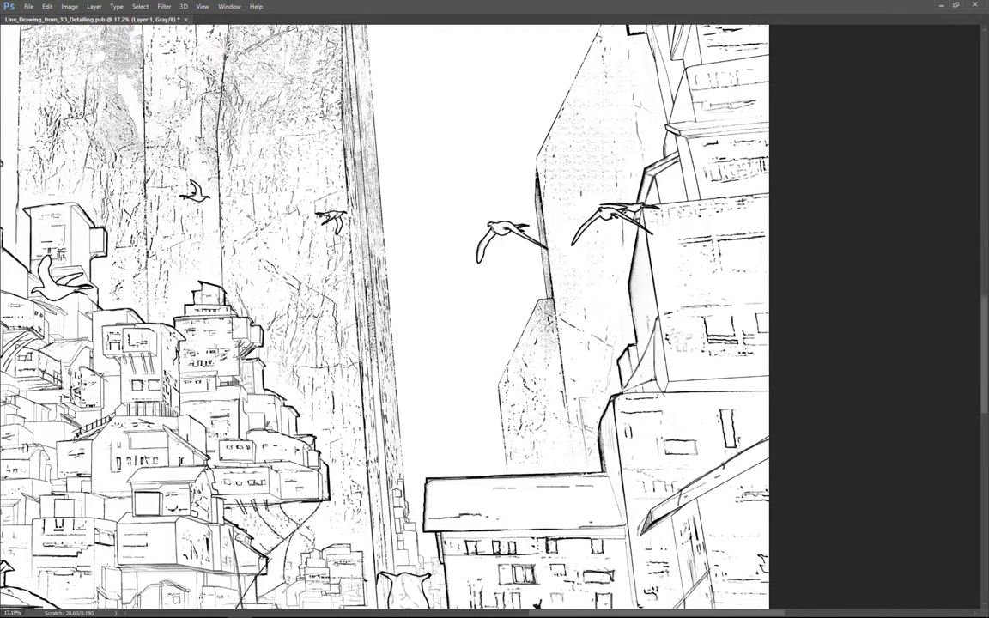
{"action": "scroll", "coordinate": [574, 319], "scroll_direction": "down", "scroll_amount": 3}
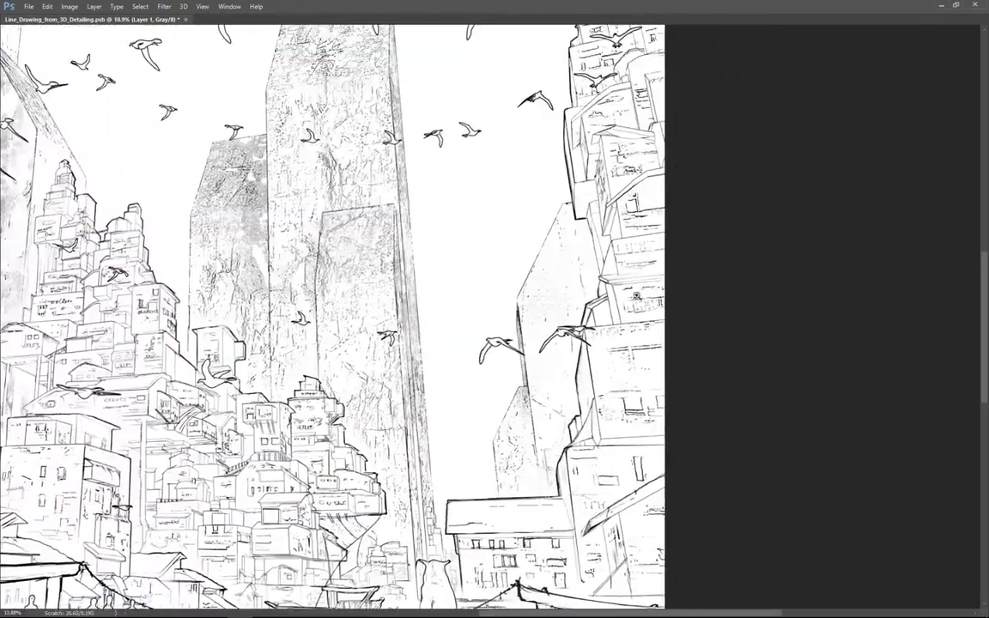
Redraw the block's outer corner beside the long roof with a straighter, angled outline.
{"action": "scroll", "coordinate": [574, 319], "scroll_direction": "up", "scroll_amount": 2}
{"action": "scroll", "coordinate": [863, 267], "scroll_direction": "up", "scroll_amount": 2}
{"action": "mouse_move", "coordinate": [730, 305]}
{"action": "left_mouse_down"}
{"action": "mouse_move", "coordinate": [554, 337]}
{"action": "mouse_move", "coordinate": [657, 240]}
{"action": "left_mouse_up"}
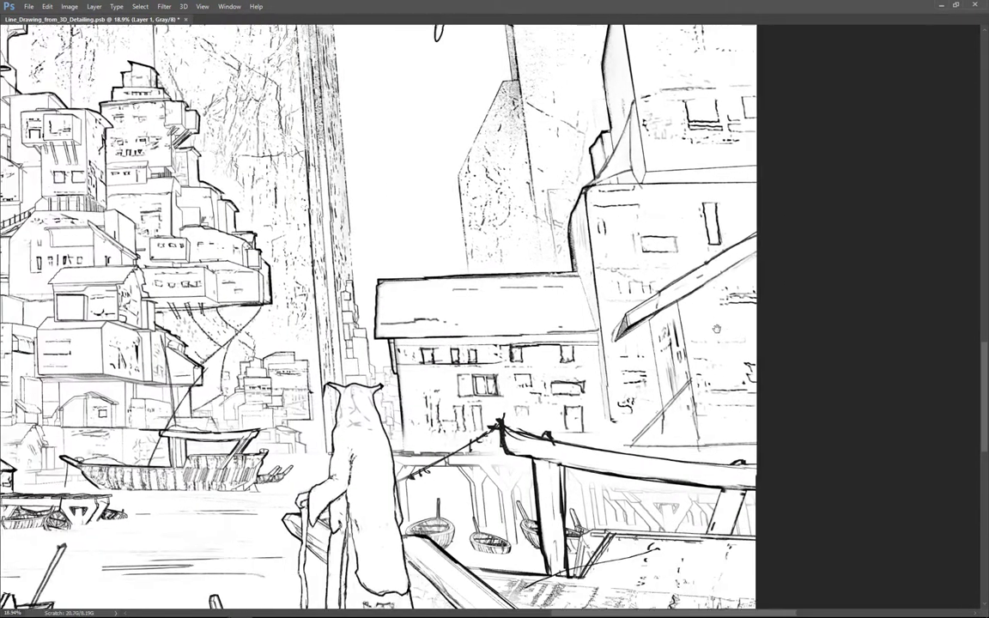
{"action": "left_click_drag", "start_coordinate": [557, 294], "coordinate": [571, 302]}
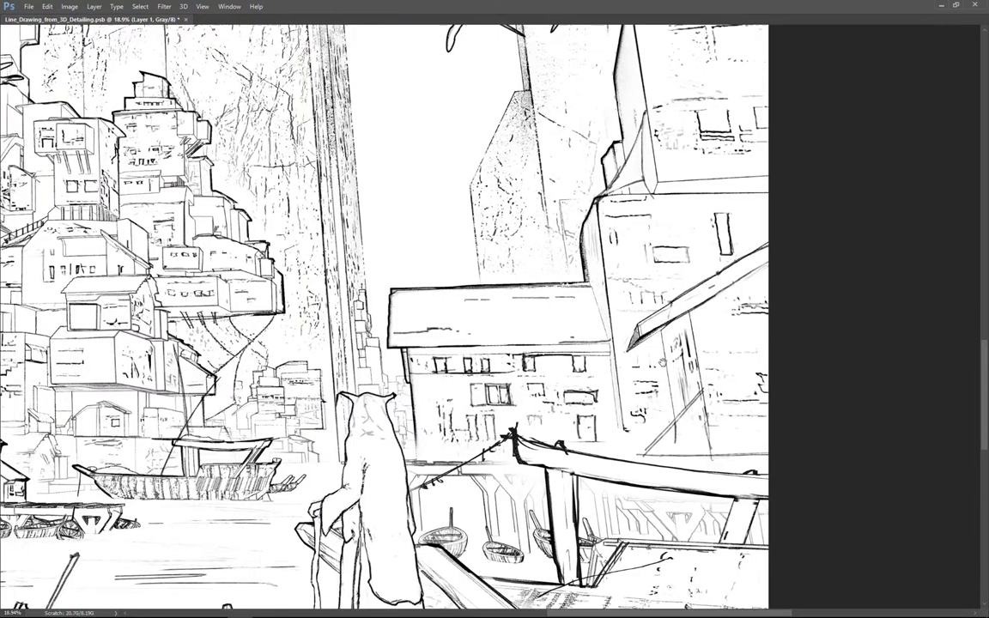
{"action": "scroll", "coordinate": [563, 215], "scroll_direction": "up", "scroll_amount": 3}
{"action": "scroll", "coordinate": [674, 295], "scroll_direction": "down", "scroll_amount": 2}
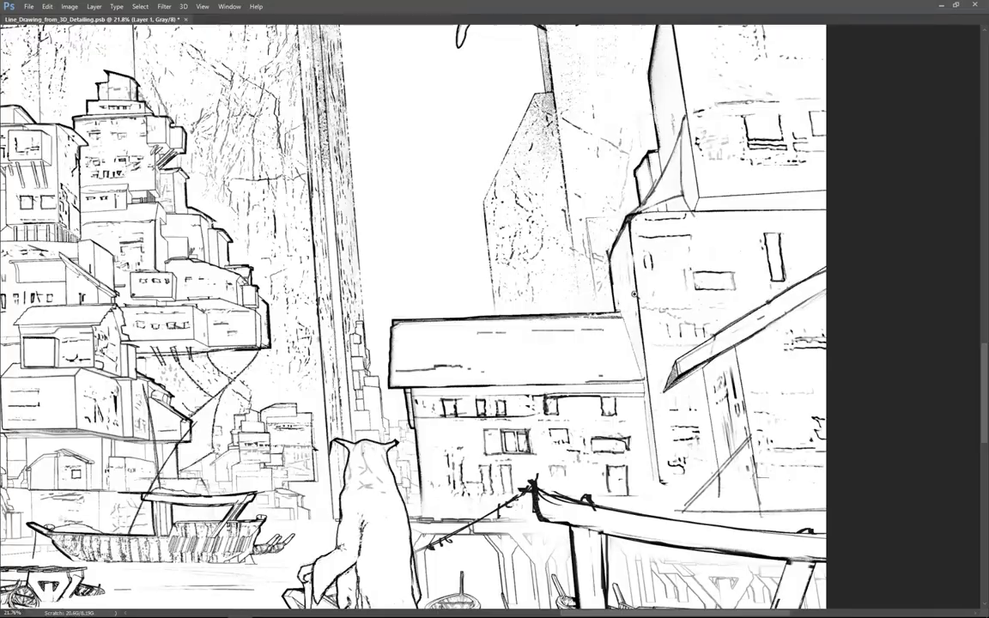
{"action": "left_click_drag", "start_coordinate": [645, 172], "coordinate": [581, 369]}
Draw a pole at the near end of the long roof with a string of pennants running toward the neighbouring tower.
{"action": "scroll", "coordinate": [651, 221], "scroll_direction": "down", "scroll_amount": 2}
{"action": "scroll", "coordinate": [520, 318], "scroll_direction": "down", "scroll_amount": 3}
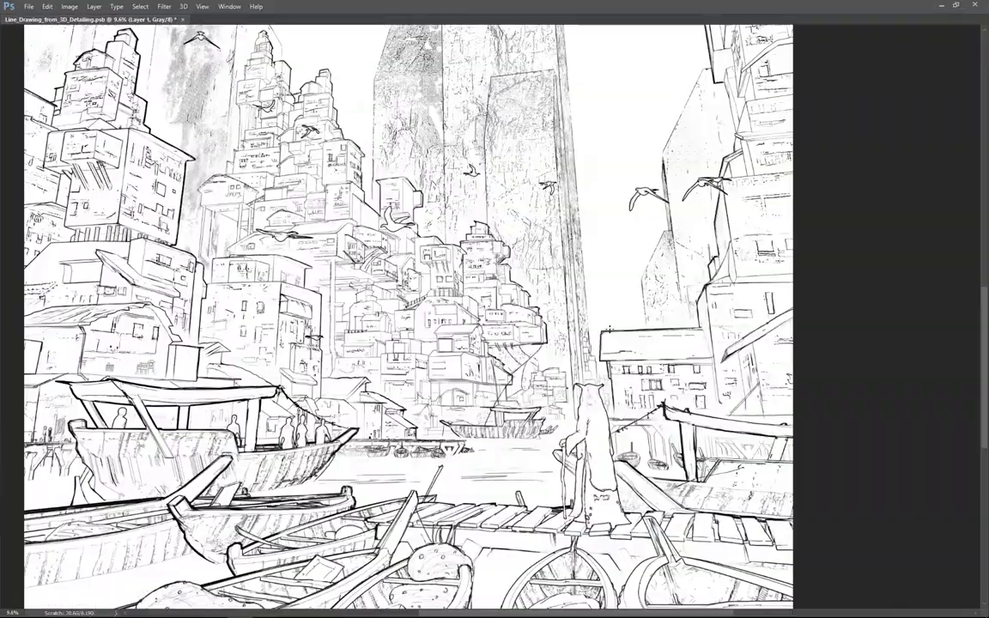
{"action": "left_click_drag", "start_coordinate": [646, 330], "coordinate": [593, 189]}
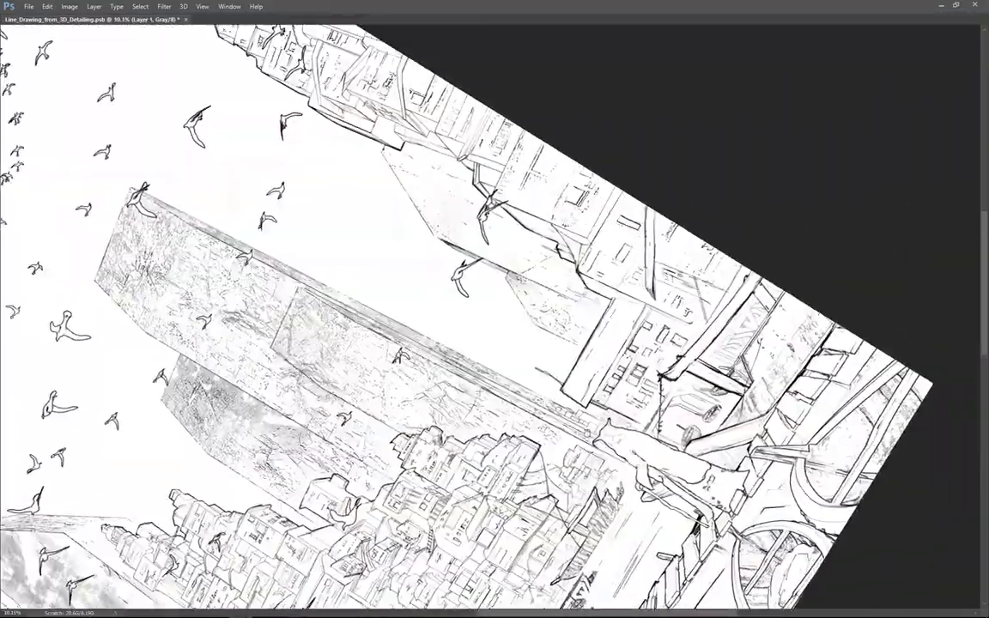
{"action": "scroll", "coordinate": [571, 354], "scroll_direction": "up", "scroll_amount": 3}
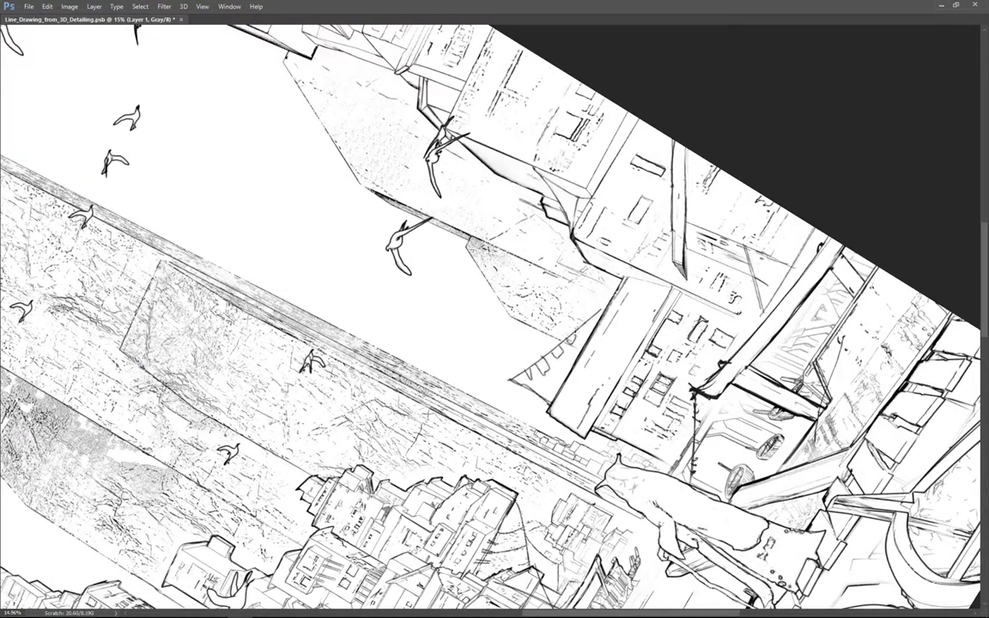
{"action": "key", "text": "Escape"}
Draw curved draping lines from the roof edge on the top storey of the flat-roofed building behind the covered boat.
{"action": "scroll", "coordinate": [507, 369], "scroll_direction": "down", "scroll_amount": 4}
{"action": "left_click_drag", "start_coordinate": [507, 370], "coordinate": [612, 436]}
{"action": "scroll", "coordinate": [611, 436], "scroll_direction": "up", "scroll_amount": 1}
{"action": "scroll", "coordinate": [17, 524], "scroll_direction": "up", "scroll_amount": 2}
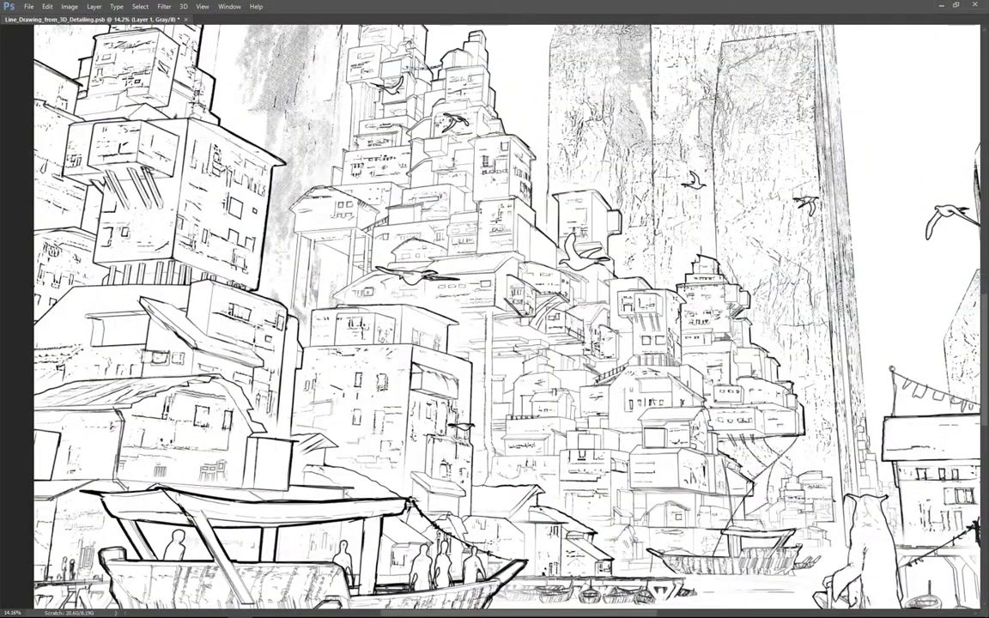
{"action": "left_click_drag", "start_coordinate": [550, 369], "coordinate": [435, 255]}
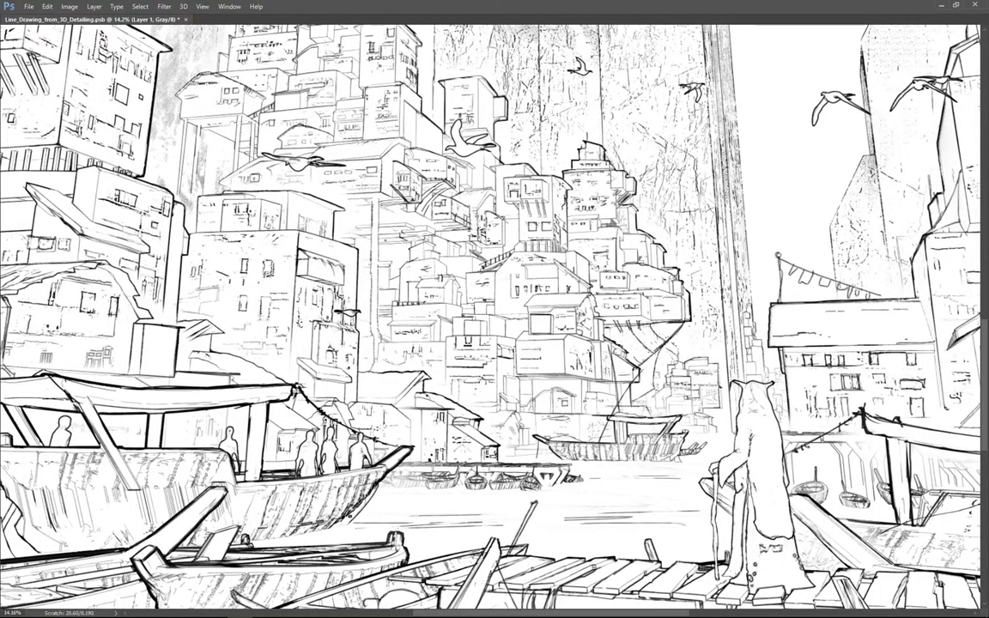
{"action": "scroll", "coordinate": [584, 309], "scroll_direction": "up", "scroll_amount": 2}
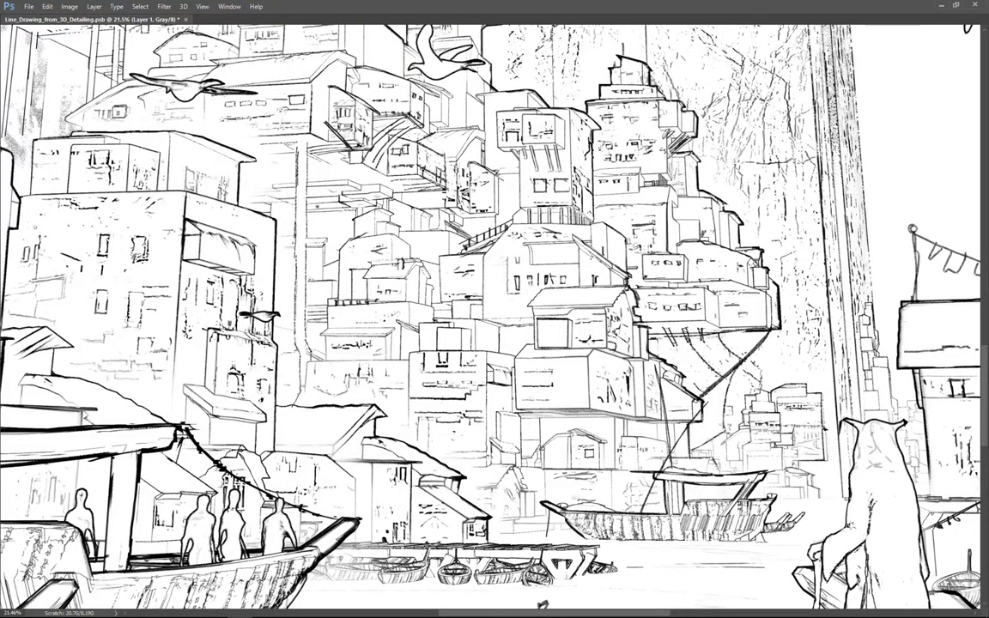
{"action": "scroll", "coordinate": [859, 399], "scroll_direction": "down", "scroll_amount": 3}
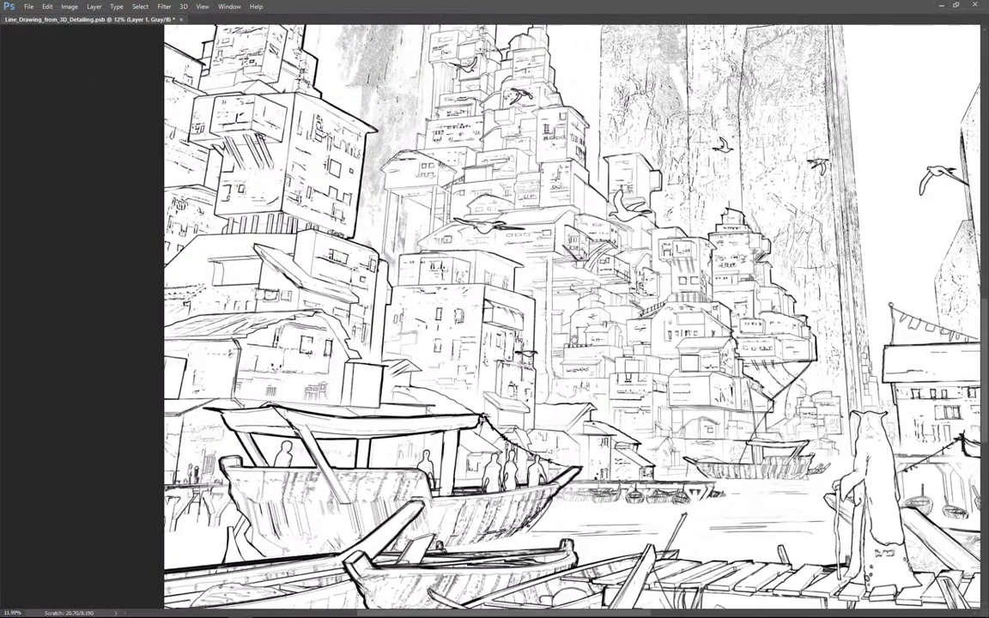
{"action": "scroll", "coordinate": [206, 254], "scroll_direction": "up", "scroll_amount": 2}
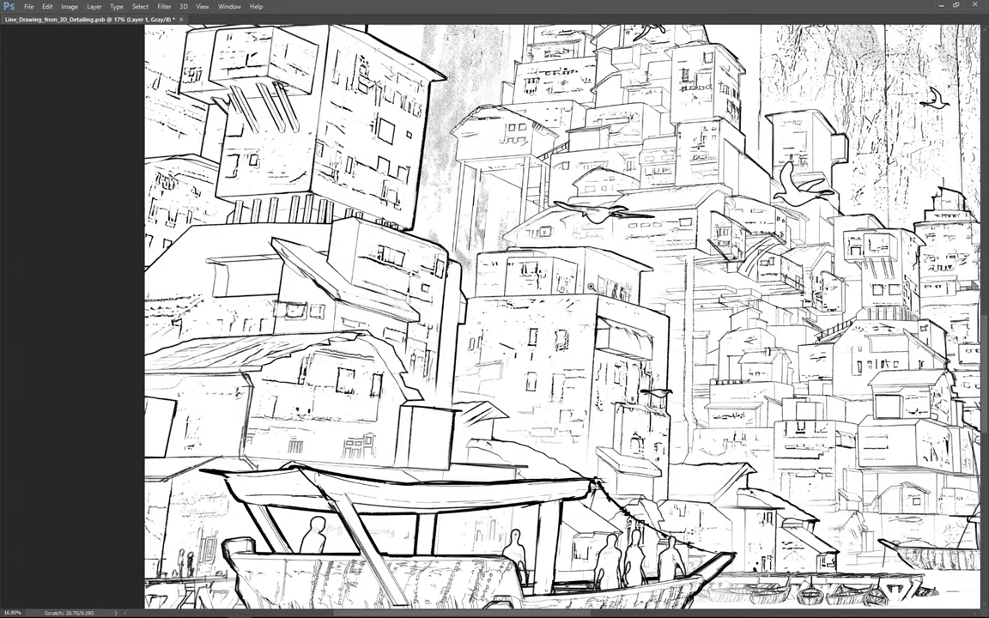
{"action": "scroll", "coordinate": [591, 286], "scroll_direction": "up", "scroll_amount": 1}
{"action": "scroll", "coordinate": [601, 287], "scroll_direction": "up", "scroll_amount": 3}
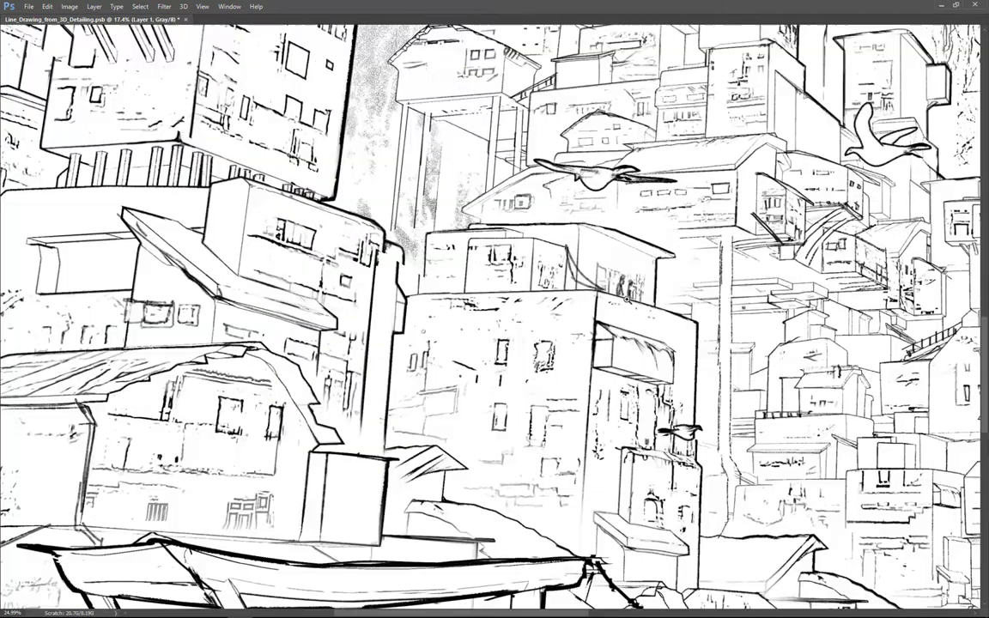
{"action": "left_click_drag", "start_coordinate": [565, 245], "coordinate": [595, 286]}
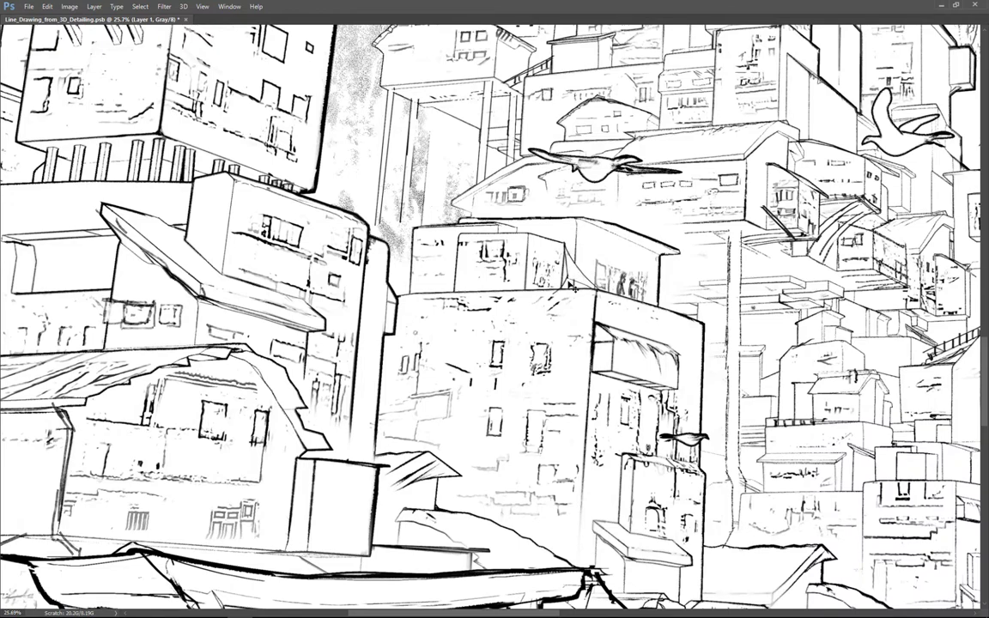
{"action": "scroll", "coordinate": [570, 283], "scroll_direction": "down", "scroll_amount": 3}
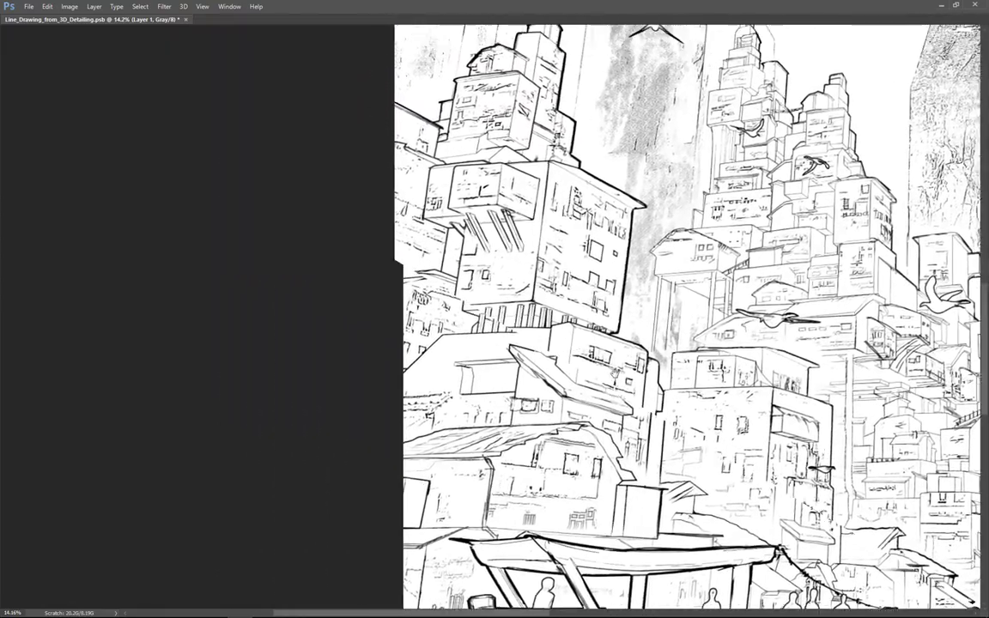
On a new layer, sketch a long upright capsule outline in the open sky beside the tallest tower.
{"action": "left_click_drag", "start_coordinate": [616, 373], "coordinate": [646, 406]}
{"action": "scroll", "coordinate": [528, 352], "scroll_direction": "down", "scroll_amount": 3}
{"action": "left_click_drag", "start_coordinate": [517, 492], "coordinate": [361, 300]}
{"action": "scroll", "coordinate": [362, 300], "scroll_direction": "up", "scroll_amount": 2}
{"action": "scroll", "coordinate": [545, 364], "scroll_direction": "up", "scroll_amount": 2}
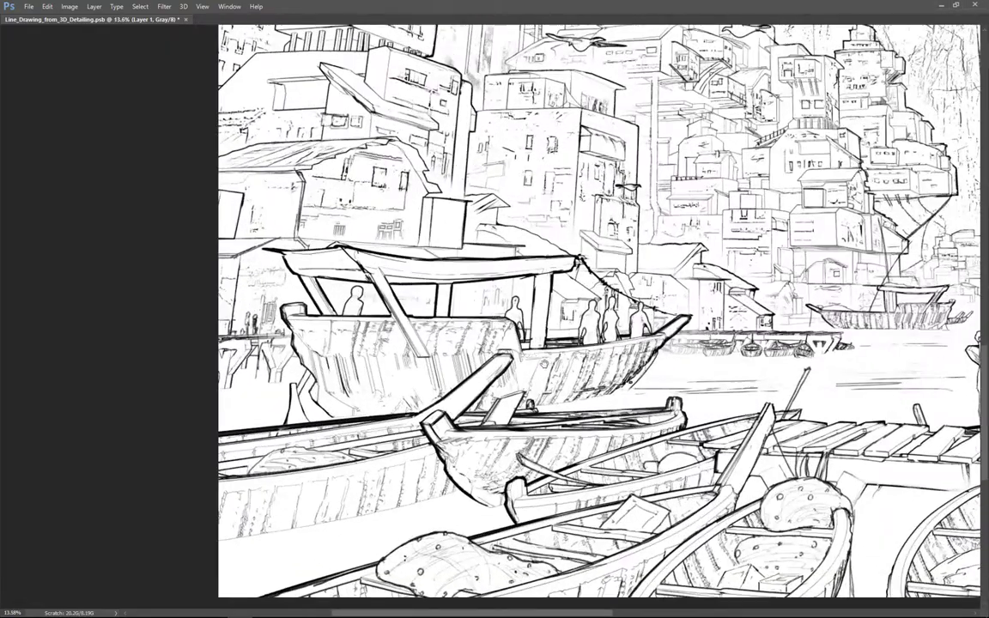
{"action": "left_click_drag", "start_coordinate": [837, 374], "coordinate": [538, 387]}
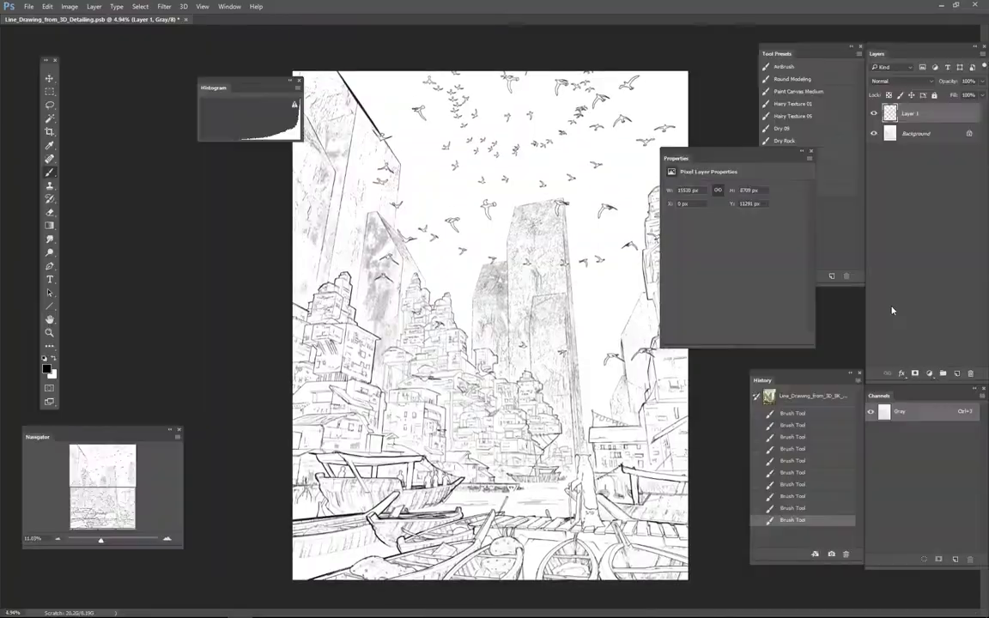
{"action": "key", "text": "Tab"}
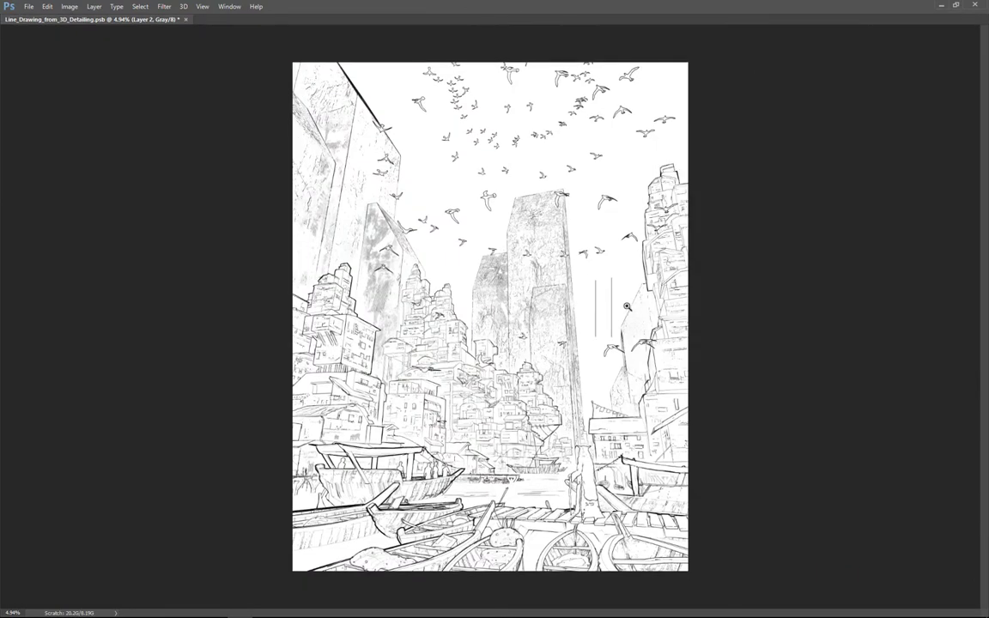
{"action": "left_click_drag", "start_coordinate": [628, 306], "coordinate": [665, 307]}
{"action": "mouse_move", "coordinate": [568, 265]}
{"action": "left_mouse_down"}
{"action": "mouse_move", "coordinate": [589, 255]}
{"action": "mouse_move", "coordinate": [595, 262]}
{"action": "left_mouse_up"}
{"action": "left_click_drag", "start_coordinate": [568, 362], "coordinate": [595, 368]}
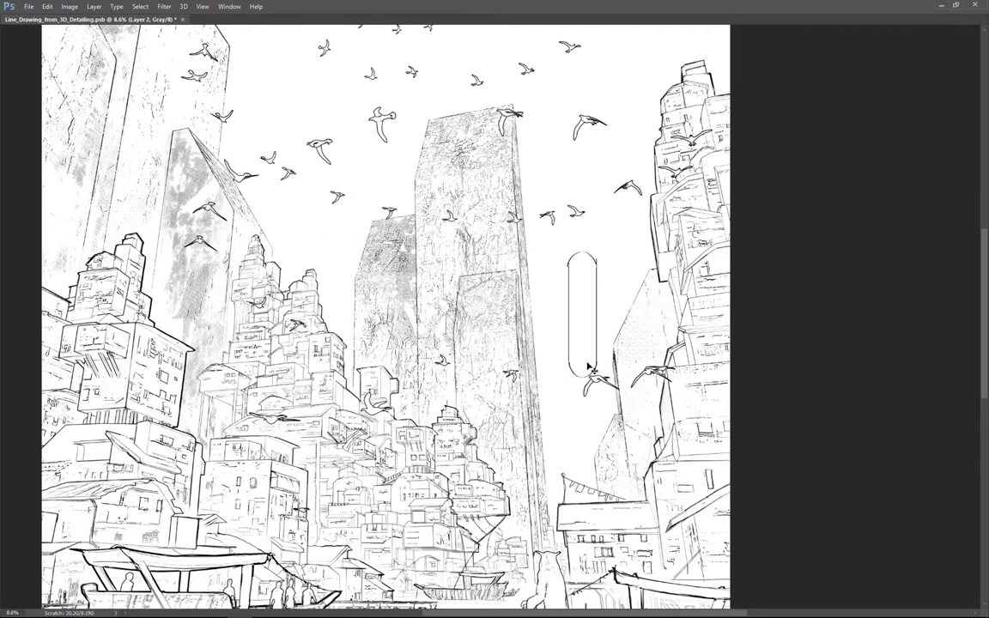
Retrace the long sides of the capsule outline in the sky.
{"action": "scroll", "coordinate": [590, 367], "scroll_direction": "up", "scroll_amount": 1}
{"action": "key", "text": "r"}
{"action": "left_click_drag", "start_coordinate": [716, 292], "coordinate": [562, 458]}
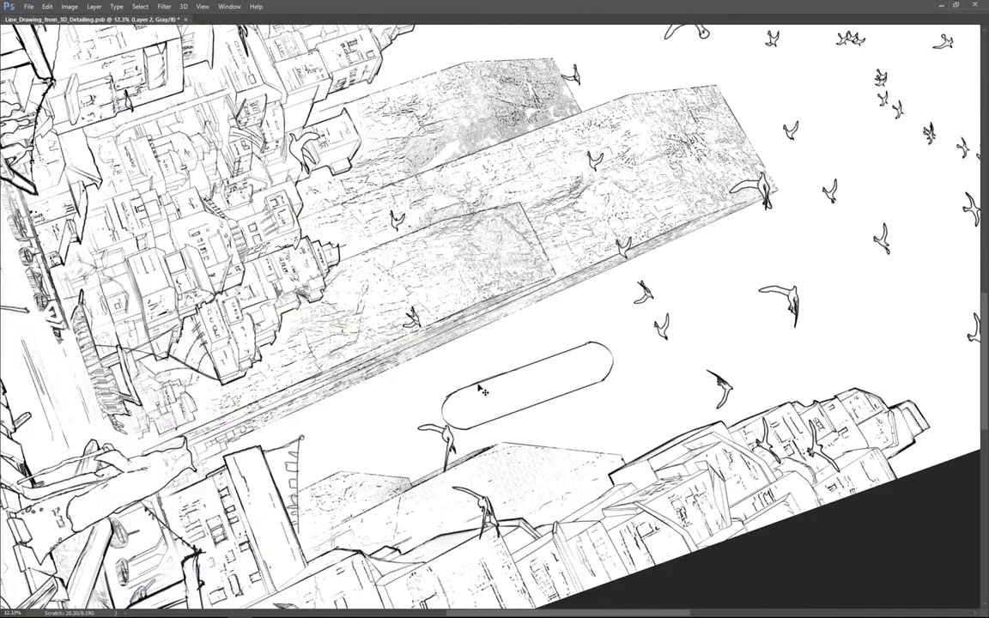
{"action": "right_click", "coordinate": [442, 412]}
{"action": "key", "text": "Escape"}
{"action": "mouse_move", "coordinate": [465, 390]}
{"action": "left_mouse_down"}
{"action": "mouse_move", "coordinate": [575, 348]}
{"action": "mouse_move", "coordinate": [611, 352]}
{"action": "mouse_move", "coordinate": [604, 379]}
{"action": "left_mouse_up"}
{"action": "mouse_move", "coordinate": [443, 404]}
{"action": "left_mouse_down"}
{"action": "mouse_move", "coordinate": [458, 428]}
{"action": "mouse_move", "coordinate": [607, 378]}
{"action": "left_mouse_up"}
{"action": "key", "text": "ctrl+0"}
Move the capsule onto the covered boat's hull and scale it down as a fender below the rail.
{"action": "scroll", "coordinate": [569, 342], "scroll_direction": "up", "scroll_amount": 5}
{"action": "left_click_drag", "start_coordinate": [520, 266], "coordinate": [383, 457]}
{"action": "scroll", "coordinate": [615, 302], "scroll_direction": "down", "scroll_amount": 1}
{"action": "scroll", "coordinate": [646, 296], "scroll_direction": "down", "scroll_amount": 2}
{"action": "left_click_drag", "start_coordinate": [384, 456], "coordinate": [486, 383]}
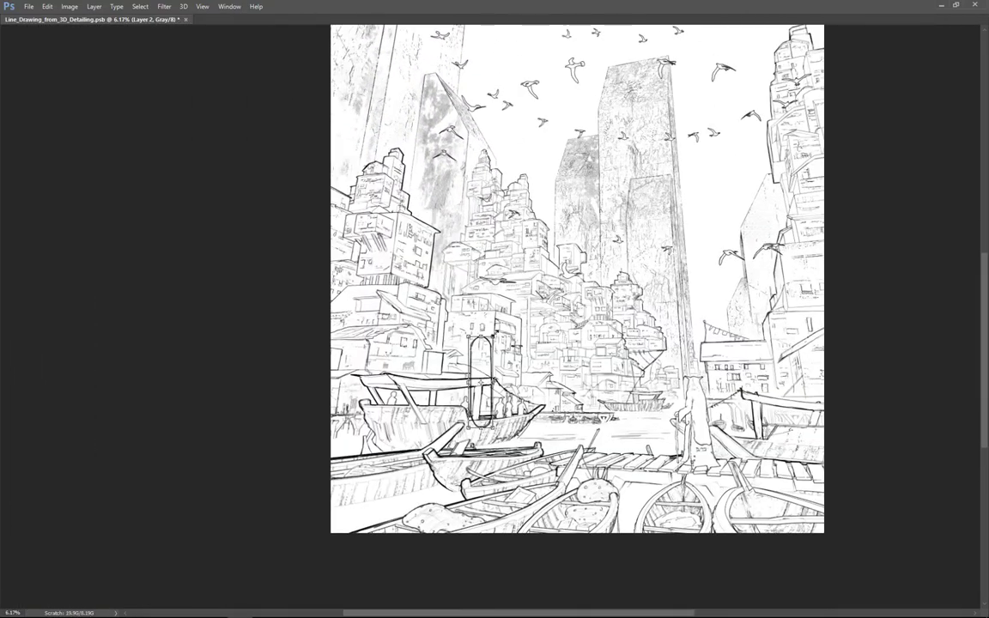
{"action": "key", "text": "ctrl+t"}
{"action": "scroll", "coordinate": [487, 383], "scroll_direction": "up", "scroll_amount": 10}
{"action": "left_click_drag", "start_coordinate": [472, 236], "coordinate": [471, 323]}
{"action": "left_click_drag", "start_coordinate": [503, 364], "coordinate": [485, 364]}
{"action": "left_click_drag", "start_coordinate": [486, 324], "coordinate": [636, 454]}
{"action": "scroll", "coordinate": [561, 504], "scroll_direction": "down", "scroll_amount": 3}
{"action": "key", "text": "Return"}
Place two copies of the fender along the hull toward the bow, each slightly smaller than the one before.
{"action": "scroll", "coordinate": [528, 481], "scroll_direction": "up", "scroll_amount": 3}
{"action": "scroll", "coordinate": [521, 508], "scroll_direction": "up", "scroll_amount": 11}
{"action": "key", "text": "ctrl+t"}
{"action": "scroll", "coordinate": [650, 437], "scroll_direction": "down", "scroll_amount": 6}
{"action": "key", "text": "Return"}
{"action": "scroll", "coordinate": [653, 464], "scroll_direction": "up", "scroll_amount": 7}
{"action": "key", "text": "ctrl+t"}
{"action": "left_click_drag", "start_coordinate": [666, 544], "coordinate": [662, 539]}
{"action": "key", "text": "Return"}
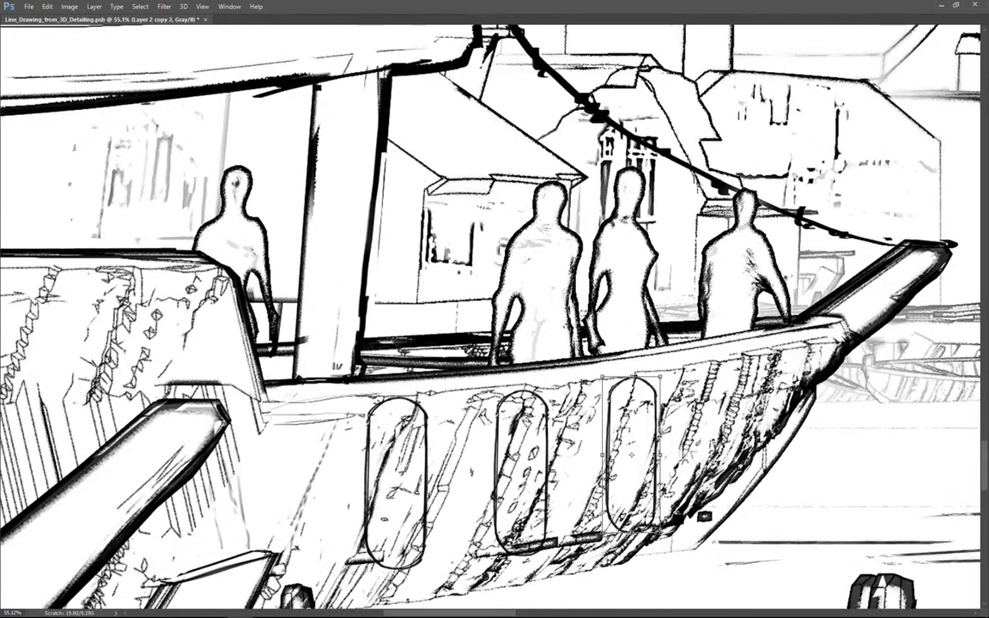
Merge the fender layers down into Layer 1 and paint out the hull texture inside the fenders in white.
{"action": "scroll", "coordinate": [660, 436], "scroll_direction": "down", "scroll_amount": 14}
{"action": "key", "text": "Tab"}
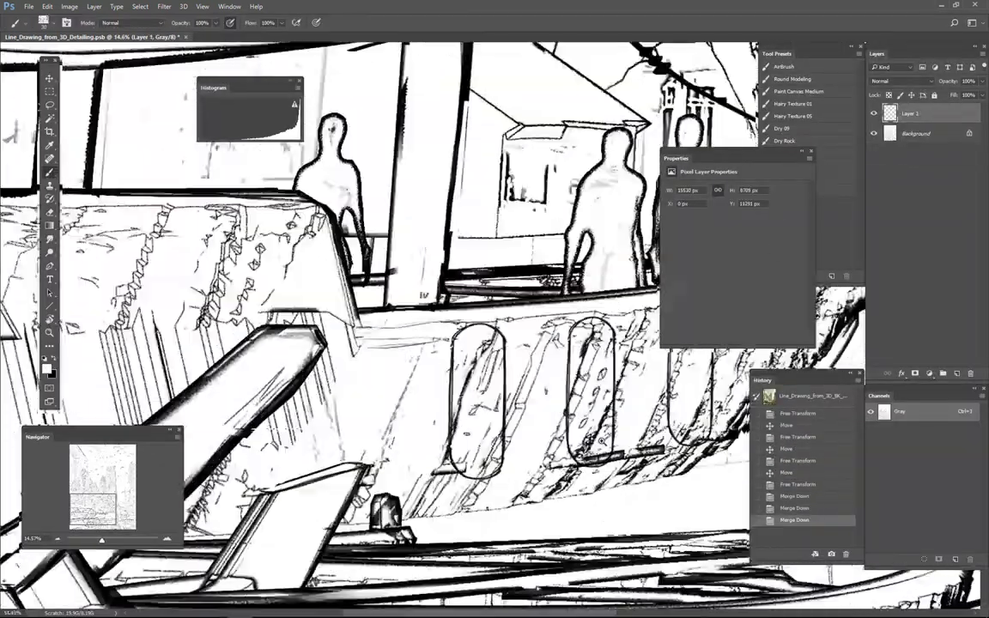
{"action": "mouse_move", "coordinate": [382, 292]}
{"action": "left_mouse_down"}
{"action": "mouse_move", "coordinate": [395, 395]}
{"action": "mouse_move", "coordinate": [421, 283]}
{"action": "mouse_move", "coordinate": [430, 382]}
{"action": "left_mouse_up"}
{"action": "mouse_move", "coordinate": [477, 425]}
{"action": "left_mouse_down"}
{"action": "mouse_move", "coordinate": [439, 475]}
{"action": "mouse_move", "coordinate": [449, 441]}
{"action": "mouse_move", "coordinate": [480, 450]}
{"action": "mouse_move", "coordinate": [481, 393]}
{"action": "left_mouse_up"}
{"action": "key", "text": "]"}
{"action": "mouse_move", "coordinate": [613, 297]}
{"action": "left_mouse_down"}
{"action": "mouse_move", "coordinate": [490, 274]}
{"action": "mouse_move", "coordinate": [478, 427]}
{"action": "mouse_move", "coordinate": [507, 438]}
{"action": "mouse_move", "coordinate": [483, 298]}
{"action": "left_mouse_up"}
{"action": "mouse_move", "coordinate": [476, 259]}
{"action": "left_mouse_down"}
{"action": "mouse_move", "coordinate": [491, 260]}
{"action": "mouse_move", "coordinate": [506, 284]}
{"action": "left_mouse_up"}
{"action": "mouse_move", "coordinate": [499, 367]}
{"action": "left_mouse_down"}
{"action": "mouse_move", "coordinate": [401, 404]}
{"action": "mouse_move", "coordinate": [363, 397]}
{"action": "mouse_move", "coordinate": [342, 431]}
{"action": "left_mouse_up"}
{"action": "mouse_move", "coordinate": [462, 317]}
{"action": "left_mouse_down"}
{"action": "mouse_move", "coordinate": [468, 404]}
{"action": "mouse_move", "coordinate": [490, 412]}
{"action": "mouse_move", "coordinate": [491, 256]}
{"action": "mouse_move", "coordinate": [479, 330]}
{"action": "mouse_move", "coordinate": [370, 336]}
{"action": "left_mouse_up"}
Choose a brush preset and draw short ropes hanging the three fenders from the boat's rail.
{"action": "key", "text": "Tab"}
{"action": "left_click_drag", "start_coordinate": [431, 342], "coordinate": [763, 262]}
{"action": "right_click", "coordinate": [771, 253]}
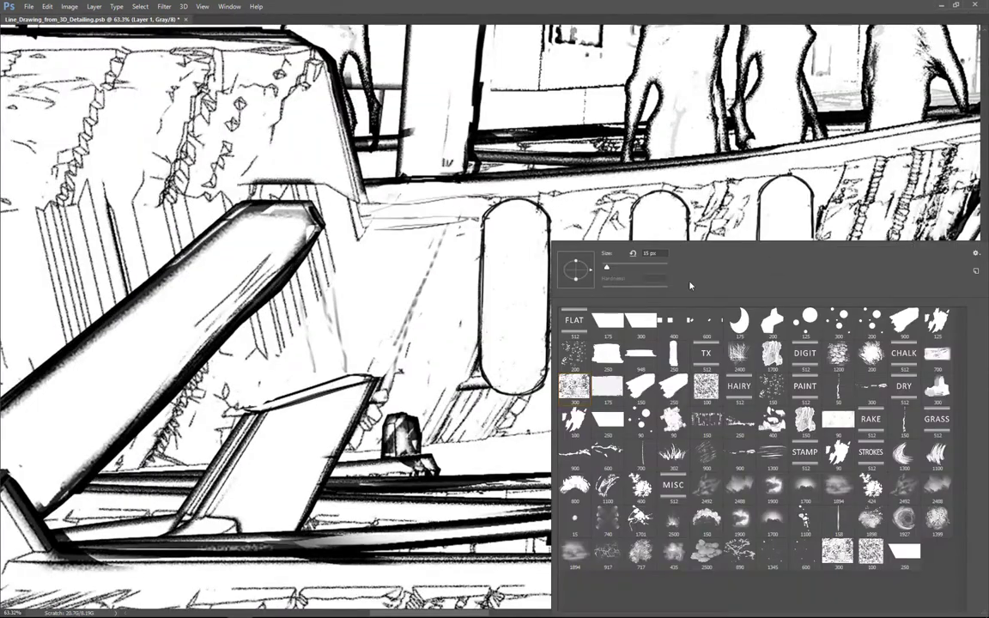
{"action": "double_click", "coordinate": [649, 390]}
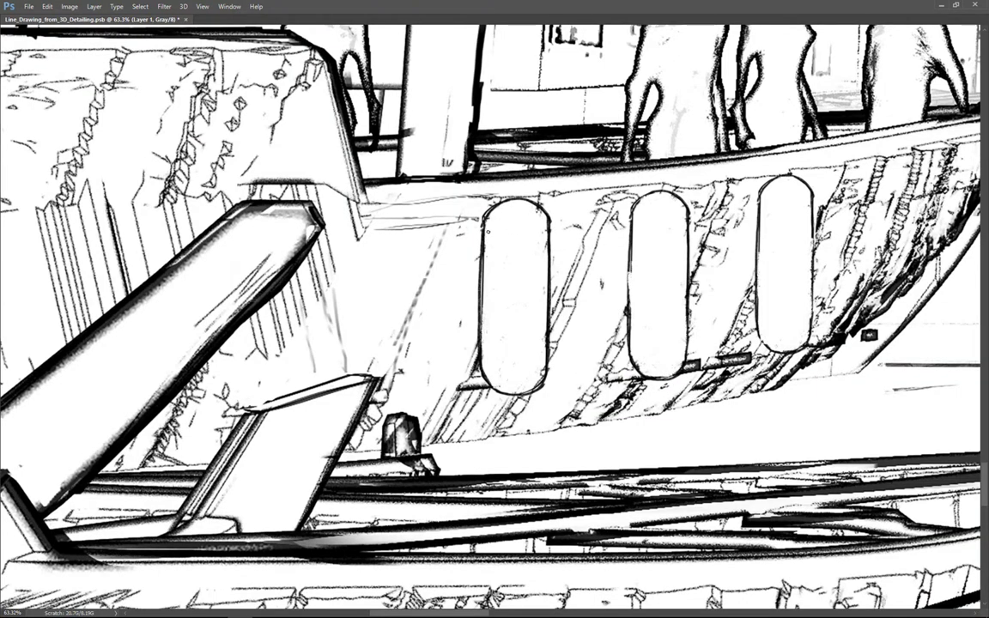
{"action": "left_click_drag", "start_coordinate": [445, 436], "coordinate": [360, 436]}
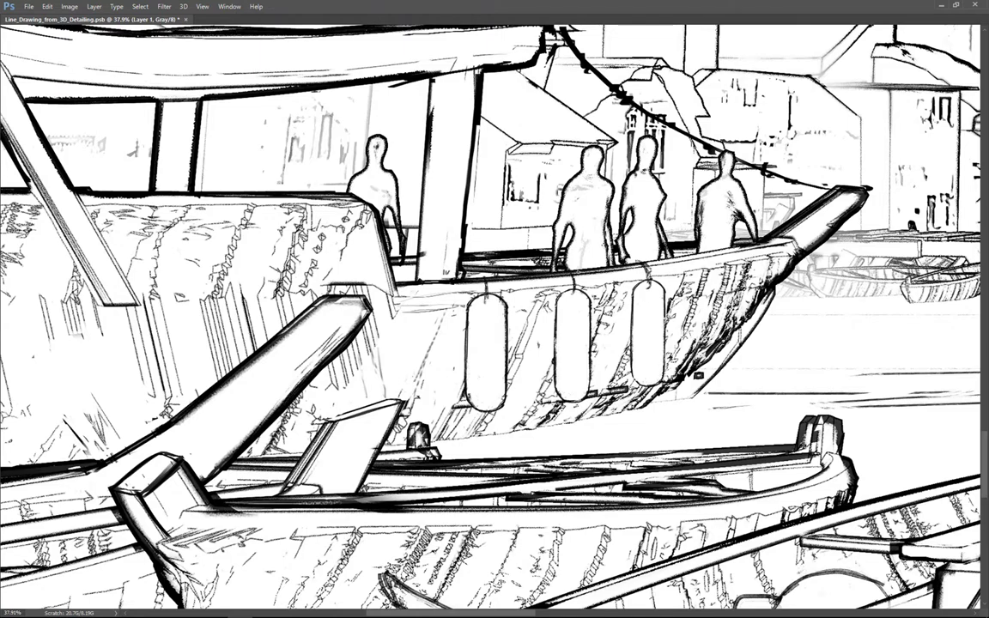
Examine the covered boat with its hanging fenders against the surrounding boats and buildings.
{"action": "scroll", "coordinate": [506, 329], "scroll_direction": "down", "scroll_amount": 1}
{"action": "scroll", "coordinate": [587, 348], "scroll_direction": "down", "scroll_amount": 2}
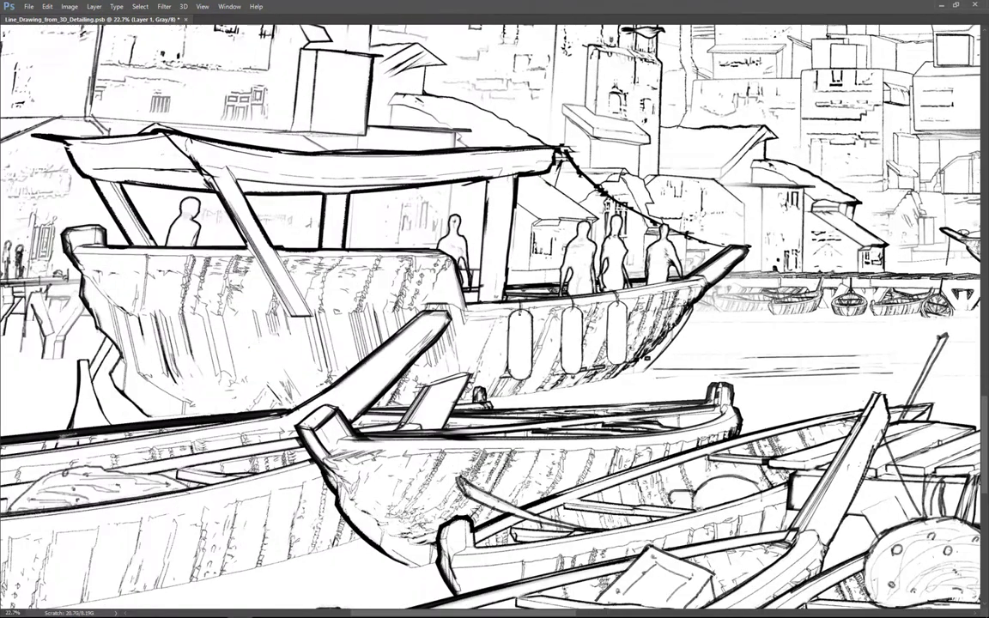
{"action": "scroll", "coordinate": [643, 316], "scroll_direction": "down", "scroll_amount": 7}
{"action": "scroll", "coordinate": [574, 311], "scroll_direction": "up", "scroll_amount": 5}
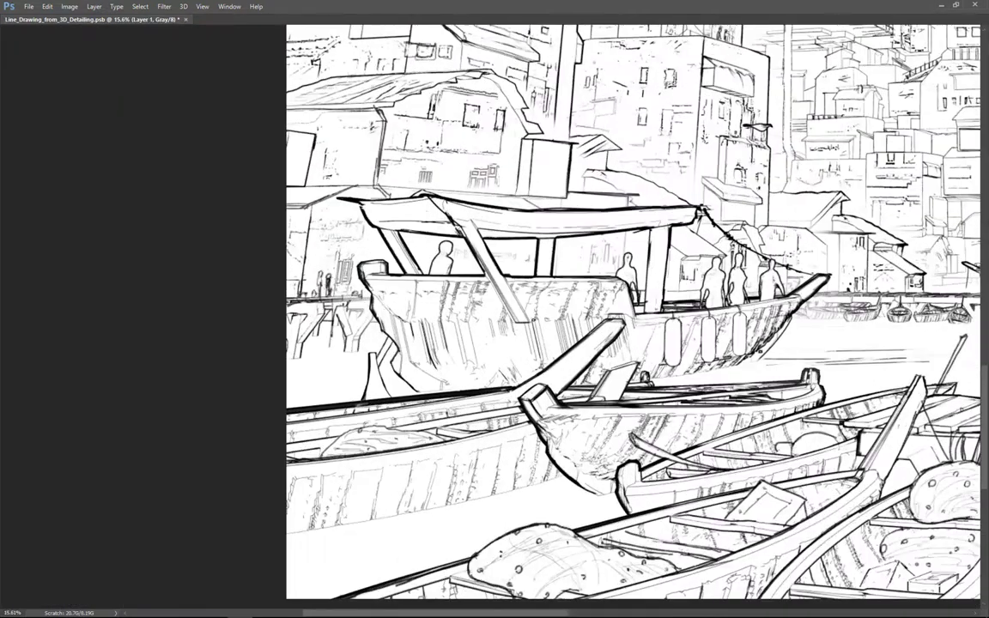
{"action": "scroll", "coordinate": [521, 320], "scroll_direction": "up", "scroll_amount": 1}
{"action": "scroll", "coordinate": [521, 320], "scroll_direction": "down", "scroll_amount": 2}
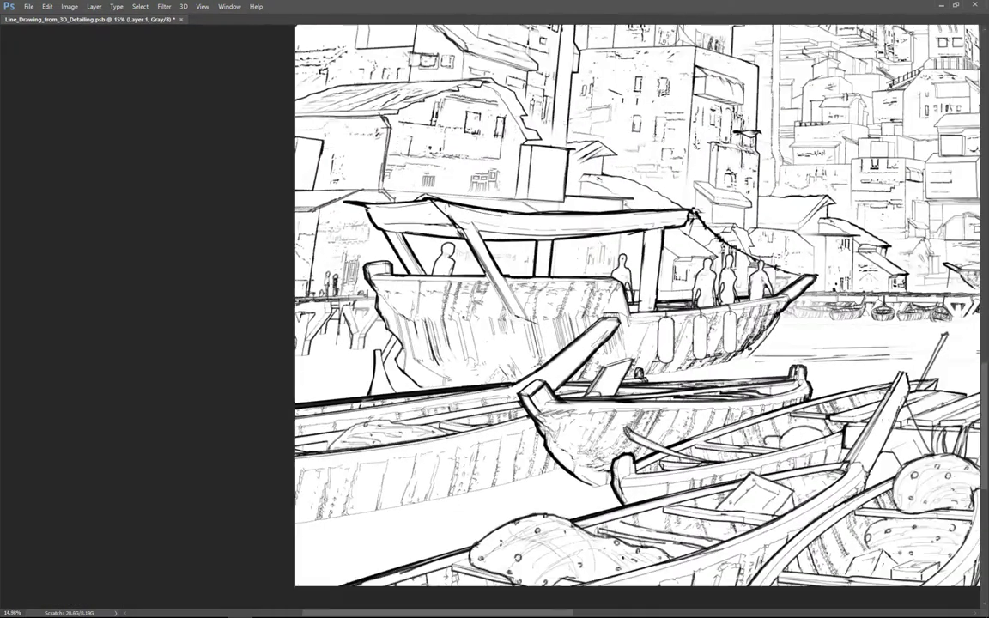
{"action": "scroll", "coordinate": [363, 283], "scroll_direction": "up", "scroll_amount": 2}
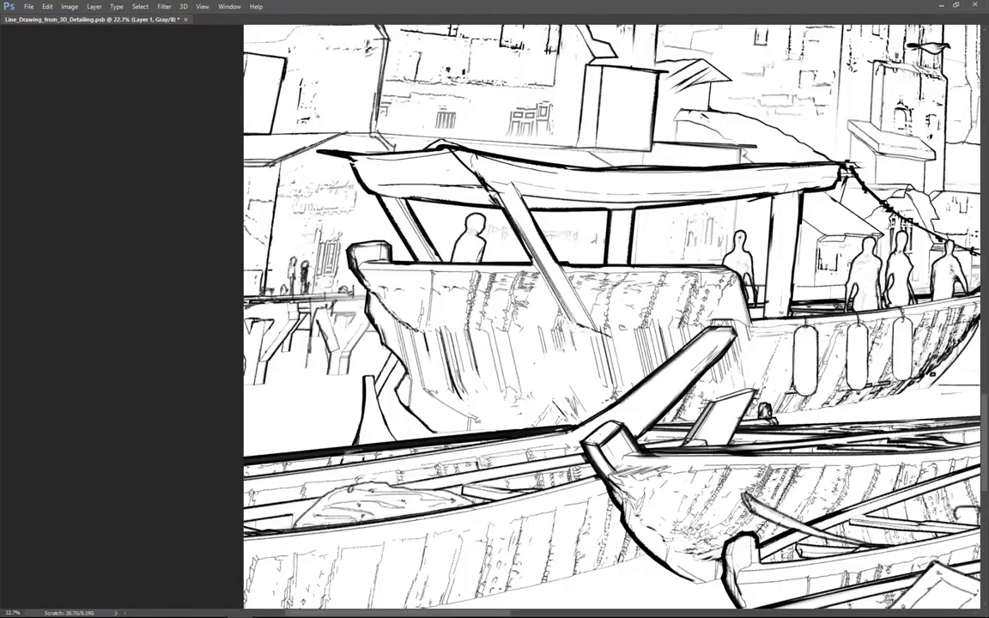
{"action": "scroll", "coordinate": [443, 387], "scroll_direction": "down", "scroll_amount": 1}
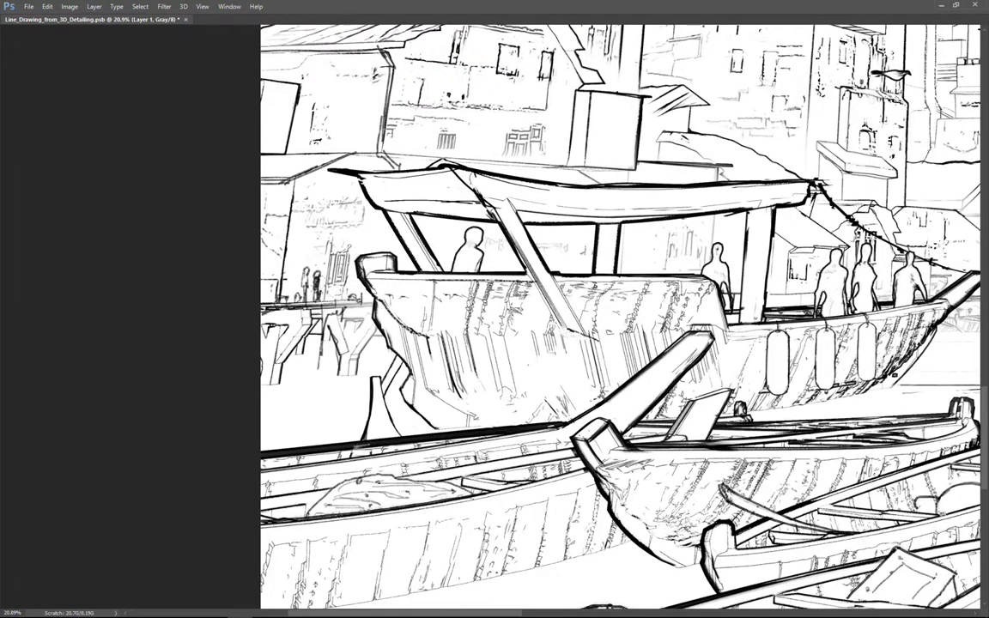
{"action": "left_click_drag", "start_coordinate": [606, 345], "coordinate": [493, 350]}
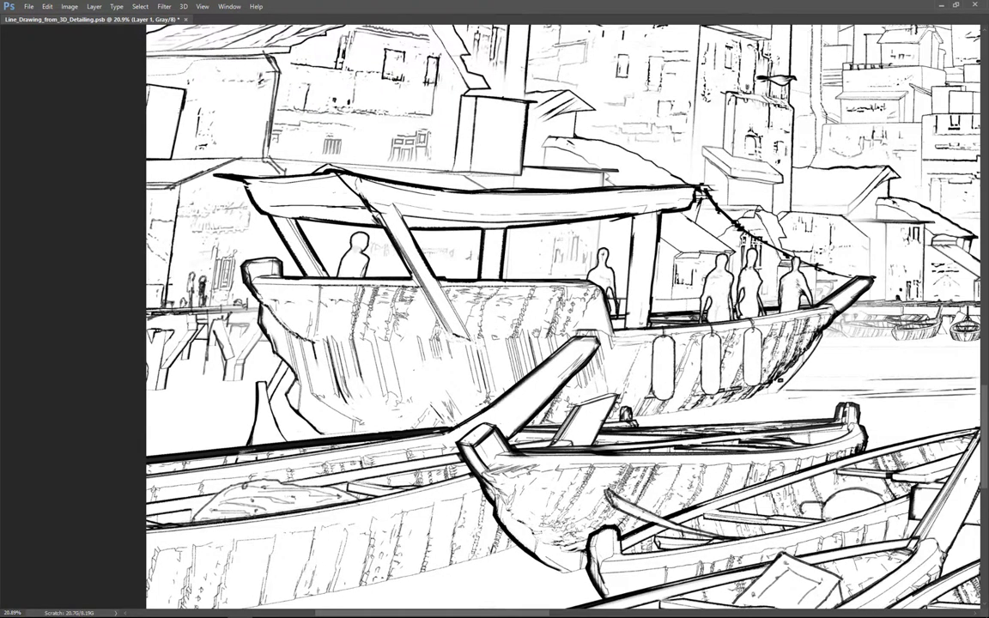
Add short slanted strokes to the covered boat's hull near the diagonal roof brace, undoing one unwanted stroke.
{"action": "mouse_move", "coordinate": [372, 300]}
{"action": "left_mouse_down"}
{"action": "mouse_move", "coordinate": [462, 264]}
{"action": "mouse_move", "coordinate": [479, 318]}
{"action": "left_mouse_up"}
{"action": "left_click_drag", "start_coordinate": [501, 272], "coordinate": [490, 319]}
{"action": "left_click_drag", "start_coordinate": [535, 290], "coordinate": [516, 323]}
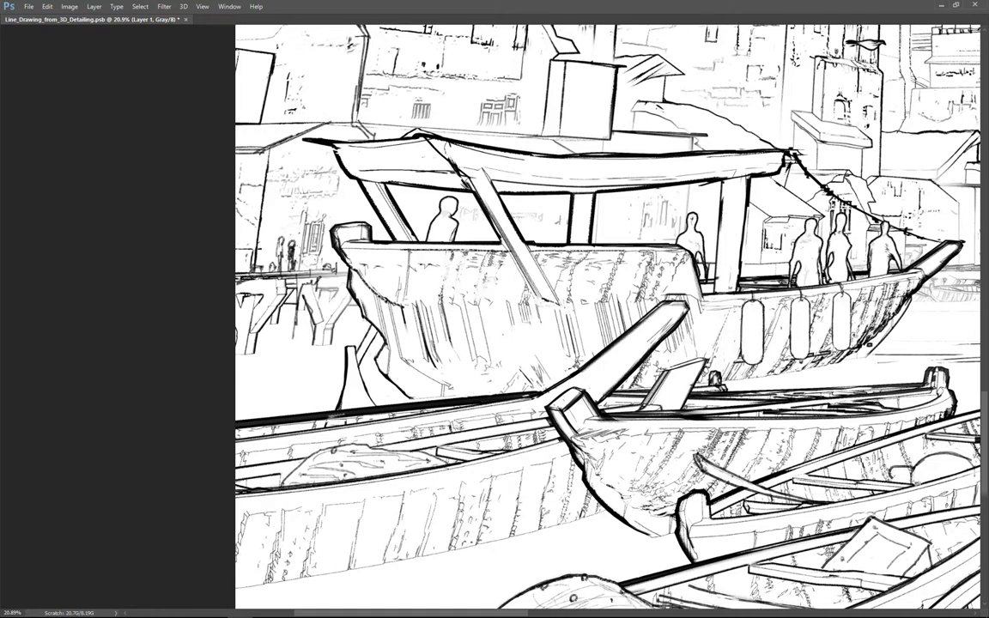
{"action": "left_click_drag", "start_coordinate": [491, 269], "coordinate": [474, 333]}
{"action": "left_click_drag", "start_coordinate": [505, 272], "coordinate": [490, 319]}
{"action": "key", "text": "ctrl+z"}
{"action": "left_click_drag", "start_coordinate": [520, 284], "coordinate": [508, 317]}
{"action": "scroll", "coordinate": [430, 251], "scroll_direction": "down", "scroll_amount": 2}
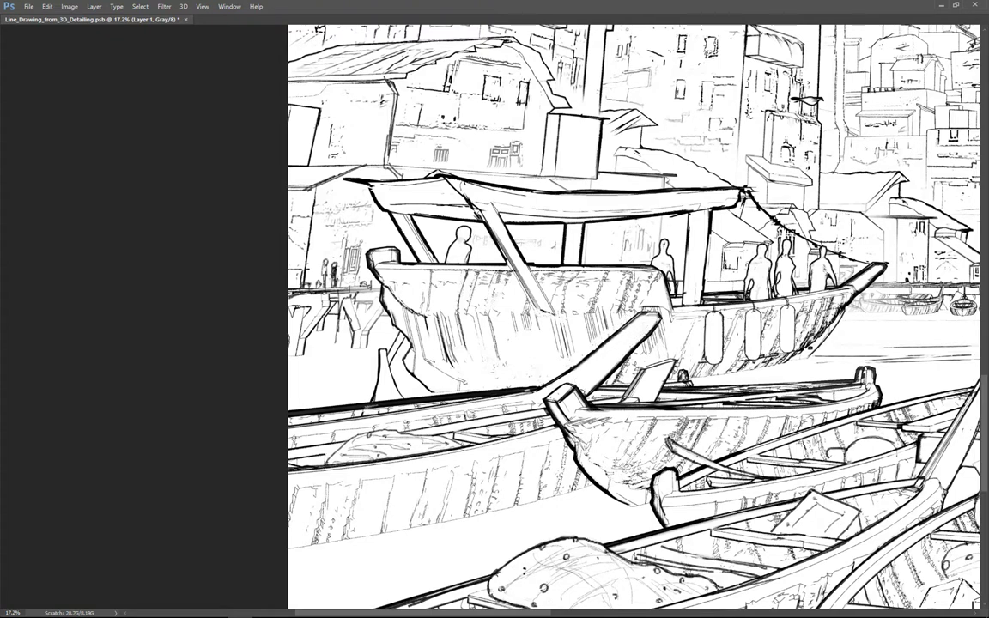
Choose another brush preset and refine the lower end of the covered boat's diagonal roof brace.
{"action": "right_click", "coordinate": [637, 335]}
{"action": "double_click", "coordinate": [611, 388]}
{"action": "left_click_drag", "start_coordinate": [546, 309], "coordinate": [490, 344]}
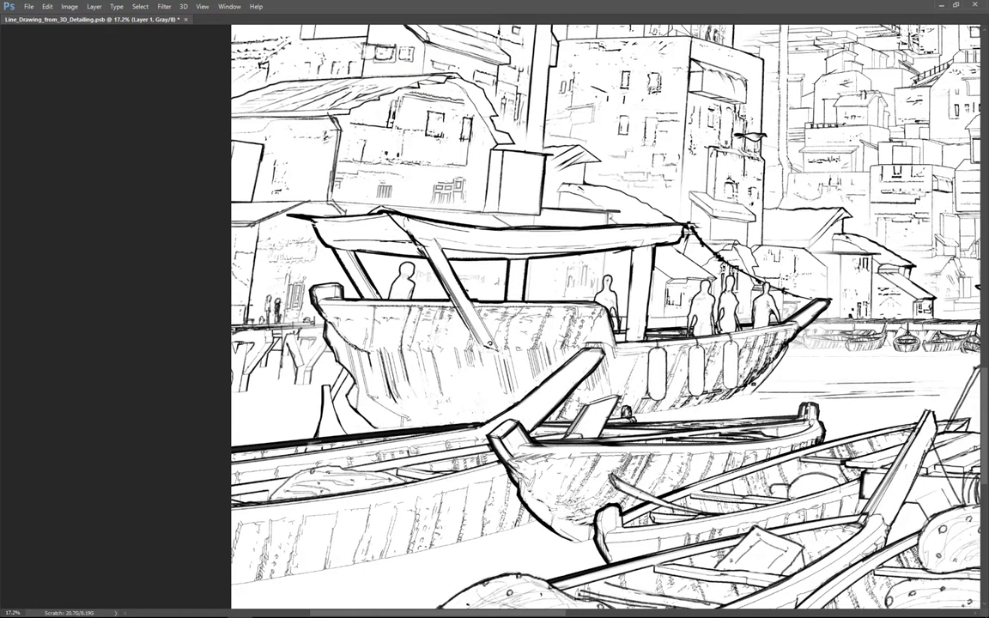
{"action": "scroll", "coordinate": [559, 383], "scroll_direction": "down", "scroll_amount": 3}
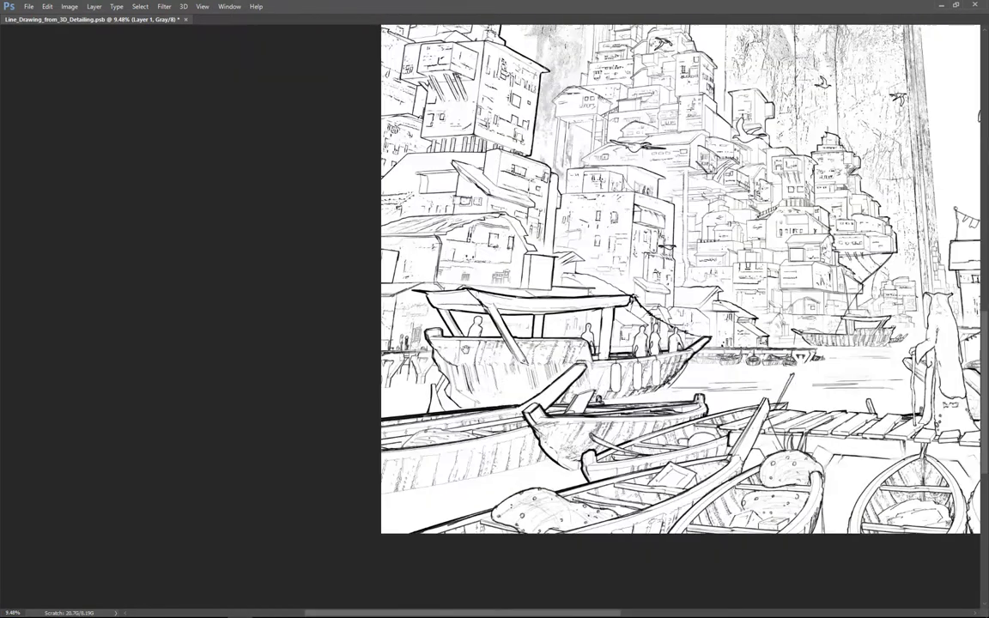
{"action": "scroll", "coordinate": [442, 350], "scroll_direction": "up", "scroll_amount": 4}
{"action": "scroll", "coordinate": [451, 294], "scroll_direction": "down", "scroll_amount": 1}
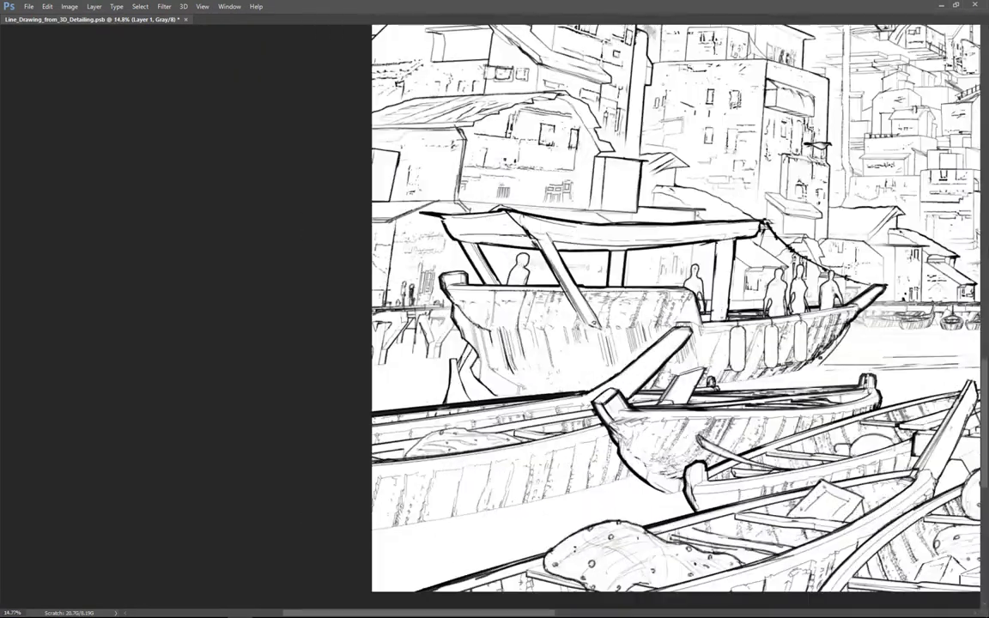
{"action": "scroll", "coordinate": [576, 371], "scroll_direction": "up", "scroll_amount": 2}
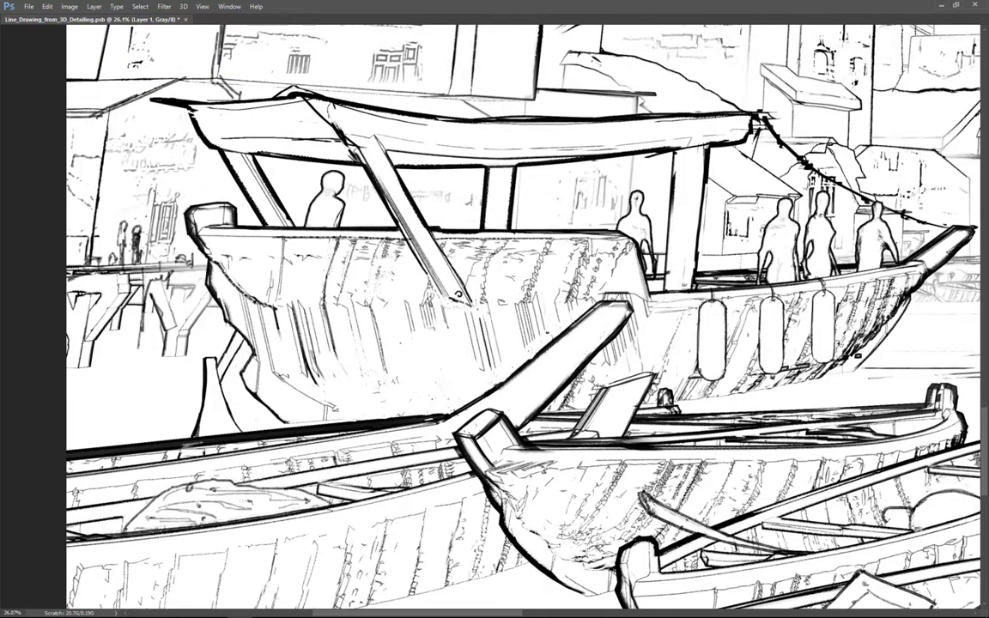
{"action": "scroll", "coordinate": [524, 318], "scroll_direction": "down", "scroll_amount": 3}
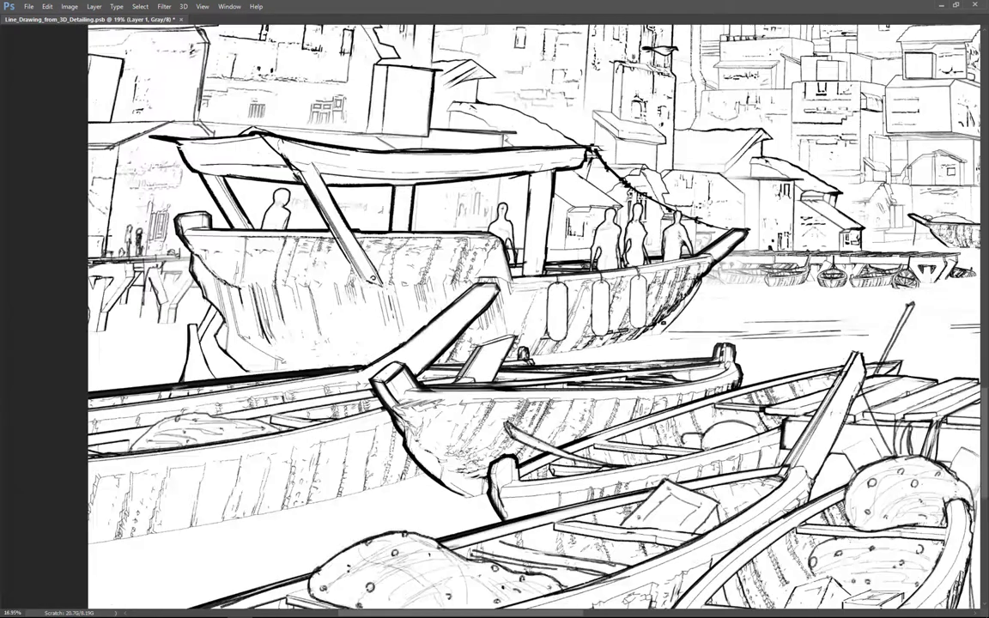
On a new layer, draw a long, slightly curved double-line pole slanting across the middle of the city.
{"action": "scroll", "coordinate": [550, 318], "scroll_direction": "up", "scroll_amount": 1}
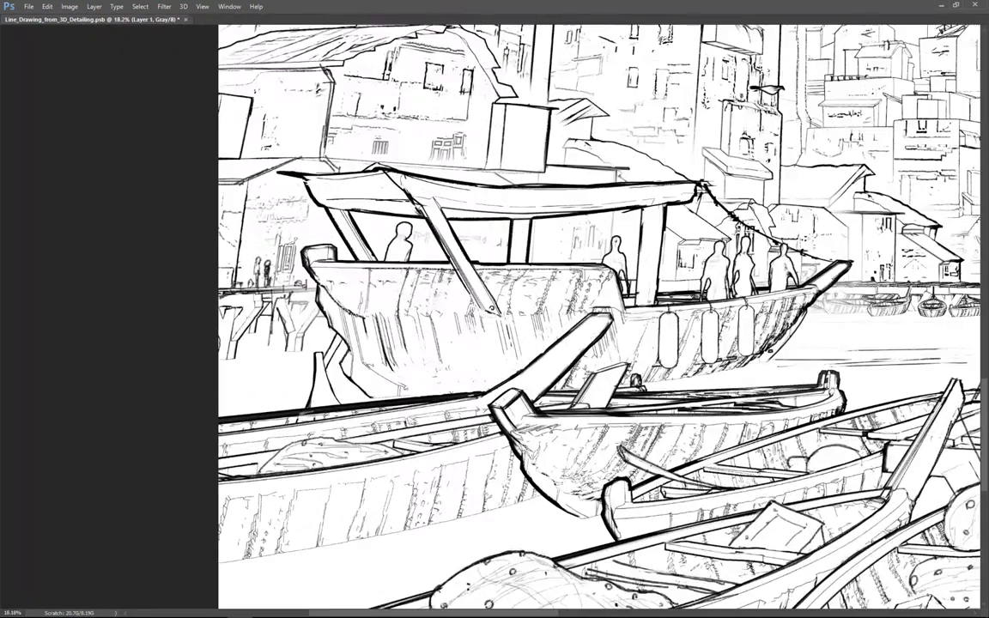
{"action": "scroll", "coordinate": [361, 429], "scroll_direction": "down", "scroll_amount": 4}
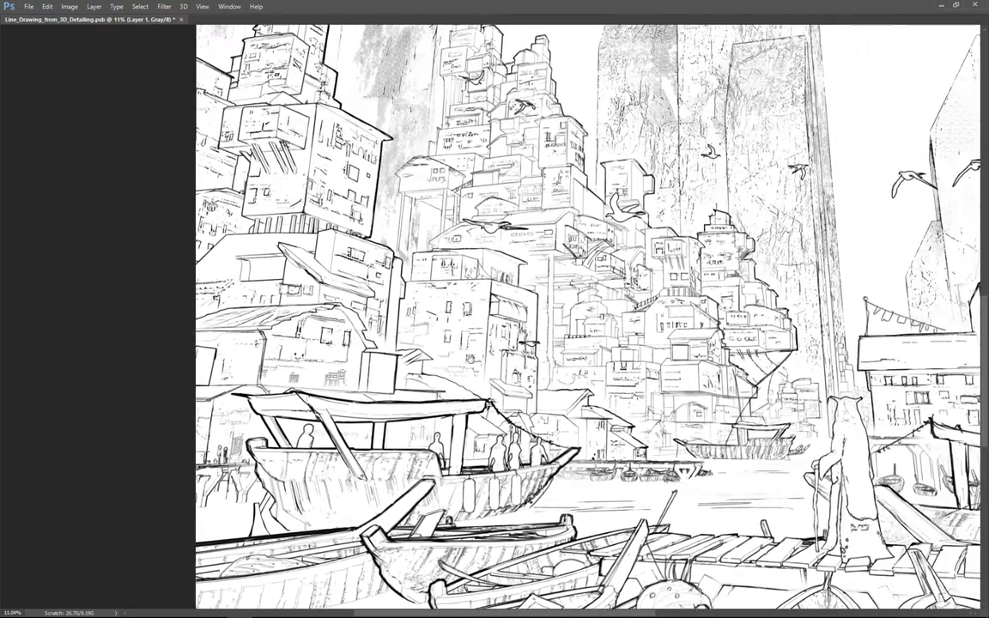
{"action": "scroll", "coordinate": [404, 396], "scroll_direction": "up", "scroll_amount": 4}
{"action": "key", "text": "ctrl+z"}
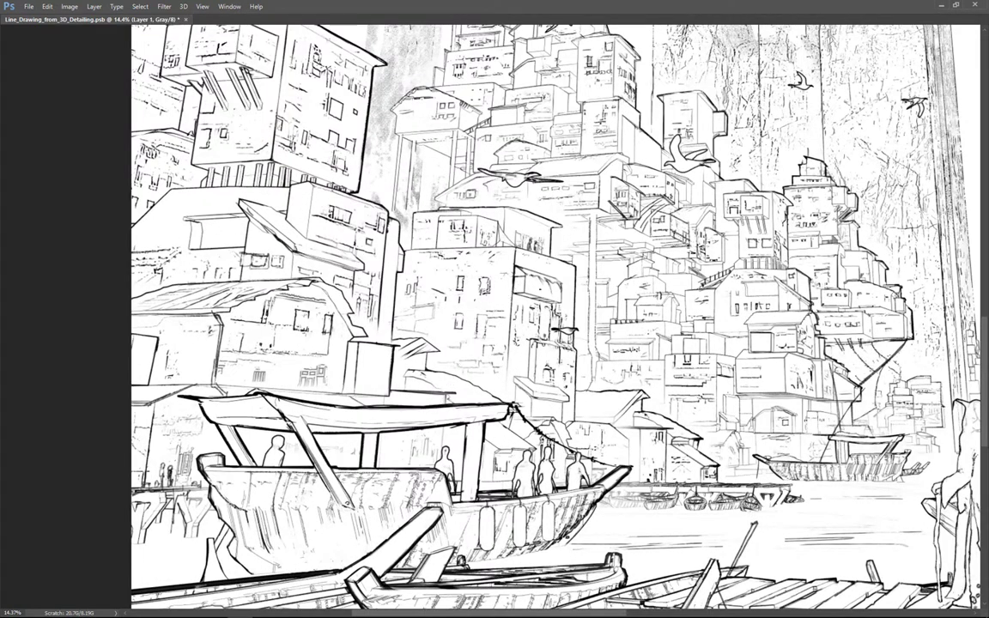
{"action": "key", "text": "Tab"}
{"action": "scroll", "coordinate": [438, 418], "scroll_direction": "down", "scroll_amount": 5}
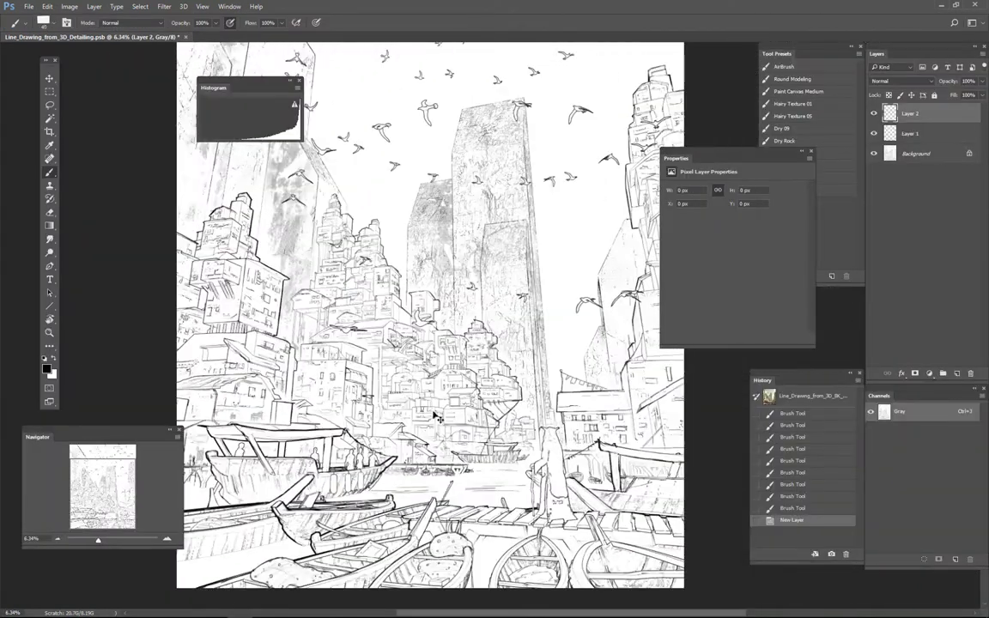
{"action": "left_click_drag", "start_coordinate": [526, 227], "coordinate": [407, 464]}
{"action": "left_click_drag", "start_coordinate": [480, 387], "coordinate": [475, 387]}
{"action": "mouse_move", "coordinate": [415, 464]}
{"action": "left_mouse_down"}
{"action": "mouse_move", "coordinate": [447, 462]}
{"action": "mouse_move", "coordinate": [404, 464]}
{"action": "left_mouse_up"}
{"action": "left_click_drag", "start_coordinate": [566, 118], "coordinate": [575, 122]}
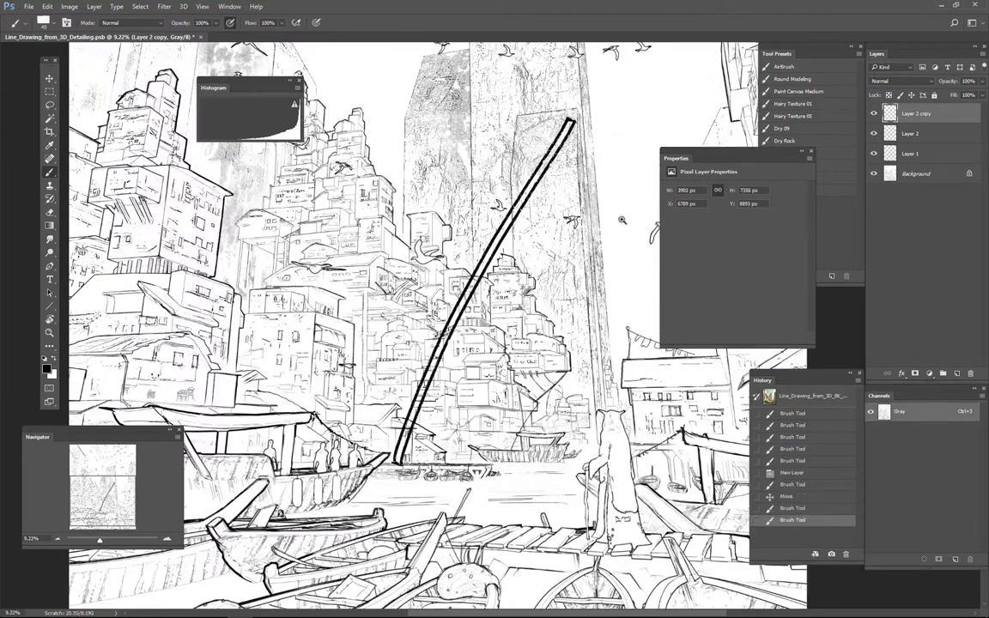
Merge the pole layers, duplicate the pole and rotate the copy by about -45° so that it crosses the original.
{"action": "scroll", "coordinate": [622, 220], "scroll_direction": "down", "scroll_amount": 4}
{"action": "key", "text": "ctrl+e"}
{"action": "key", "text": "ctrl+j"}
{"action": "scroll", "coordinate": [625, 194], "scroll_direction": "down", "scroll_amount": 1}
{"action": "key", "text": "ctrl+t"}
{"action": "left_click_drag", "start_coordinate": [627, 182], "coordinate": [476, 123]}
{"action": "left_click_drag", "start_coordinate": [549, 294], "coordinate": [514, 280]}
{"action": "left_click_drag", "start_coordinate": [563, 202], "coordinate": [576, 219]}
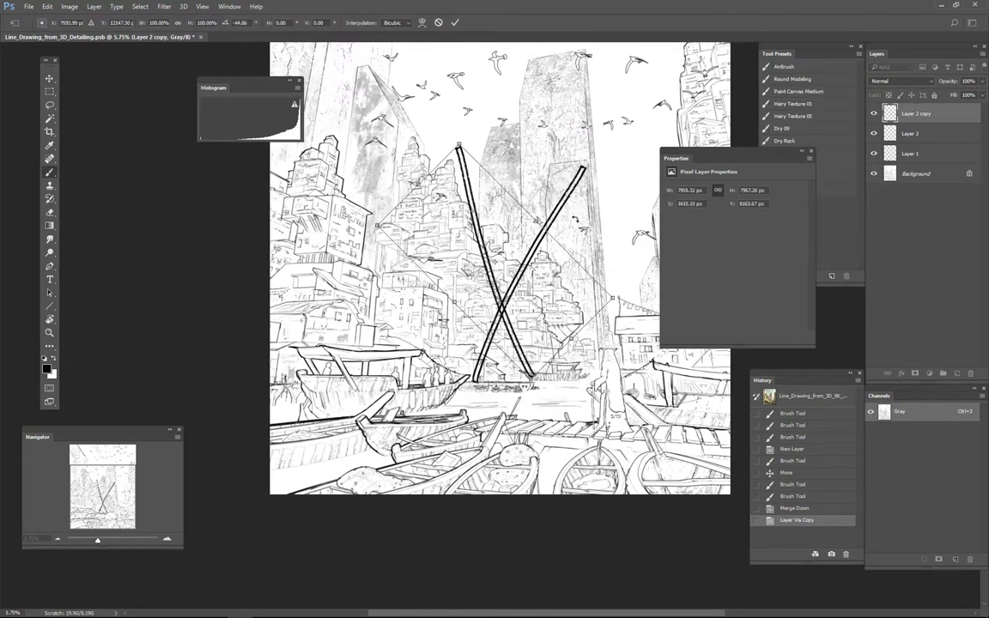
{"action": "key", "text": "Return"}
Stretch the copied pole upward into a taller mast.
{"action": "key", "text": "ctrl+t"}
{"action": "left_click_drag", "start_coordinate": [456, 145], "coordinate": [427, 53]}
{"action": "key", "text": "Return"}
Erase the overlapping lines where the two poles cross, and merge the copy into Layer 2.
{"action": "scroll", "coordinate": [552, 288], "scroll_direction": "up", "scroll_amount": 4}
{"action": "left_click", "coordinate": [872, 114]}
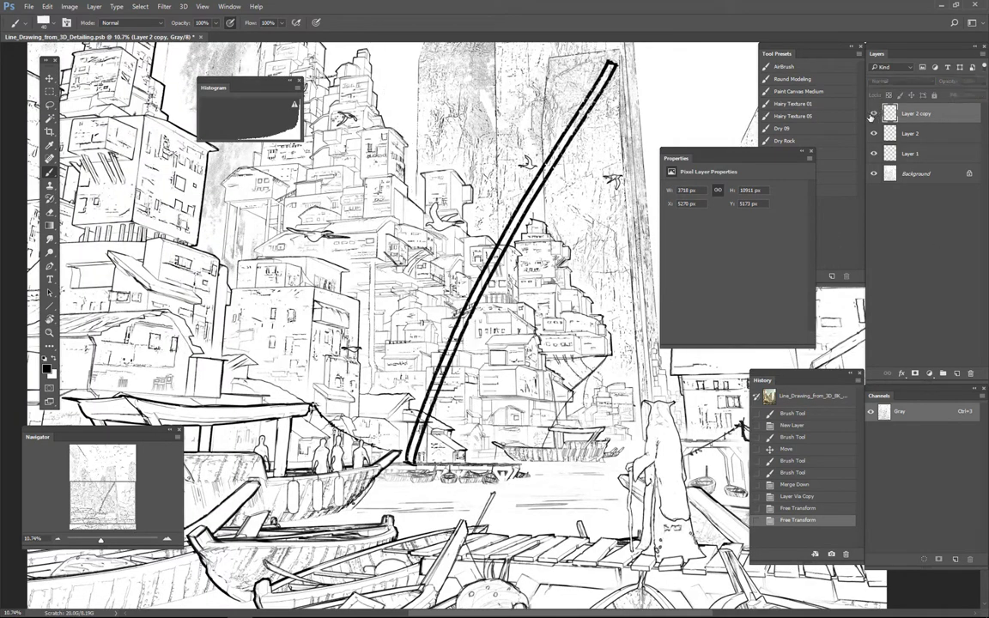
{"action": "left_click", "coordinate": [873, 114]}
{"action": "key", "text": "e"}
{"action": "left_click_drag", "start_coordinate": [468, 311], "coordinate": [456, 339]}
{"action": "scroll", "coordinate": [513, 356], "scroll_direction": "down", "scroll_amount": 4}
{"action": "key", "text": "ctrl+e"}
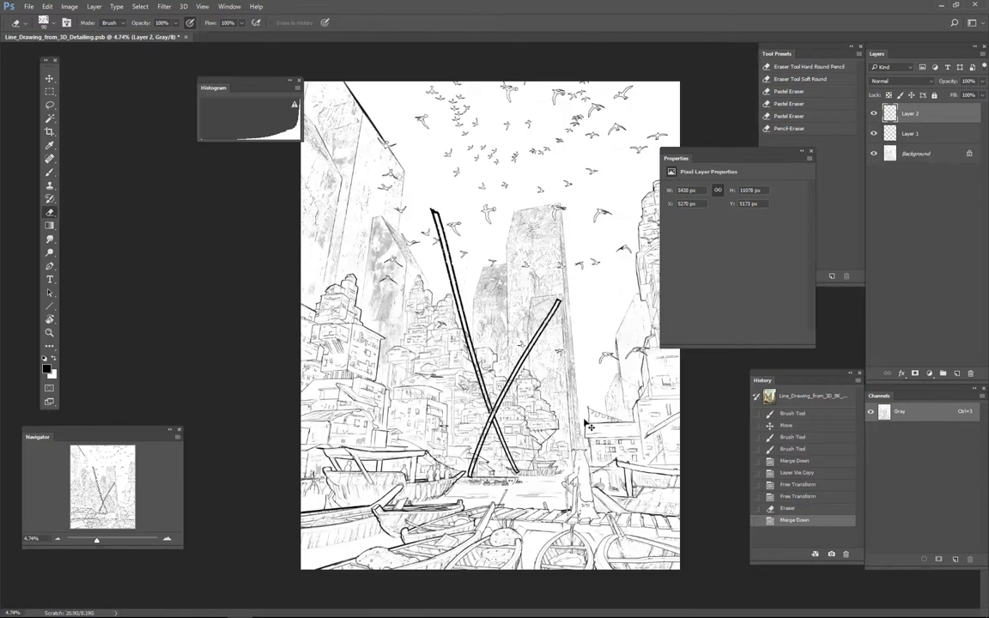
Scale the crossed poles to about 47% and place them over the large covered boat.
{"action": "left_click_drag", "start_coordinate": [586, 423], "coordinate": [490, 415]}
{"action": "key", "text": "ctrl+t"}
{"action": "left_click_drag", "start_coordinate": [466, 198], "coordinate": [398, 338]}
{"action": "left_click_drag", "start_coordinate": [361, 435], "coordinate": [398, 455]}
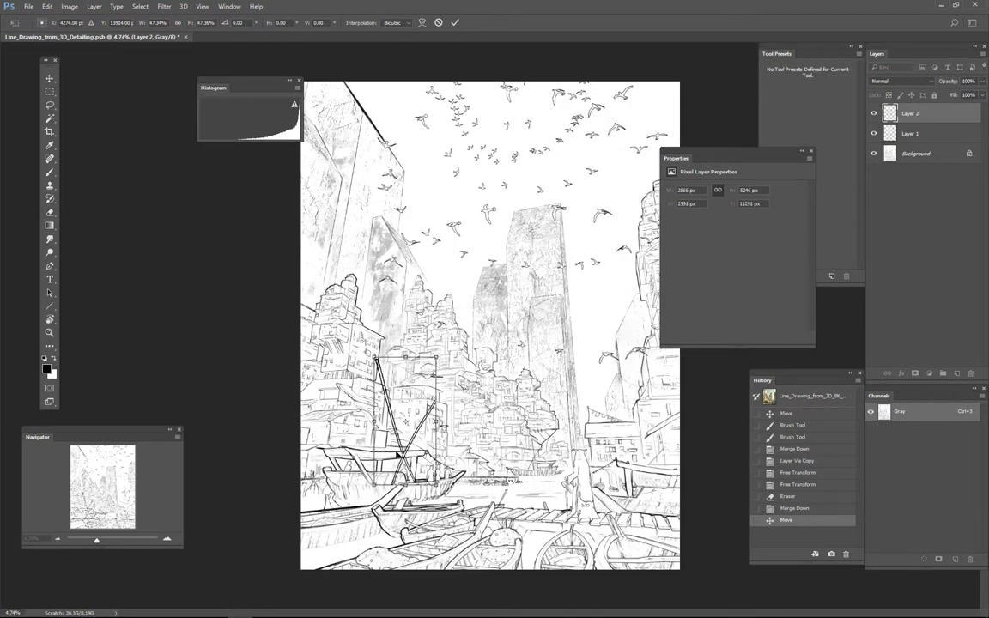
{"action": "key", "text": "Return"}
Reduce the crossed poles slightly more and reposition them as masts rising from the covered boat.
{"action": "scroll", "coordinate": [417, 473], "scroll_direction": "up", "scroll_amount": 4}
{"action": "key", "text": "ctrl+t"}
{"action": "left_click_drag", "start_coordinate": [333, 243], "coordinate": [349, 259]}
{"action": "key", "text": "Return"}
{"action": "left_click_drag", "start_coordinate": [501, 405], "coordinate": [510, 401]}
{"action": "scroll", "coordinate": [448, 438], "scroll_direction": "up", "scroll_amount": 3}
{"action": "left_click_drag", "start_coordinate": [489, 461], "coordinate": [468, 455]}
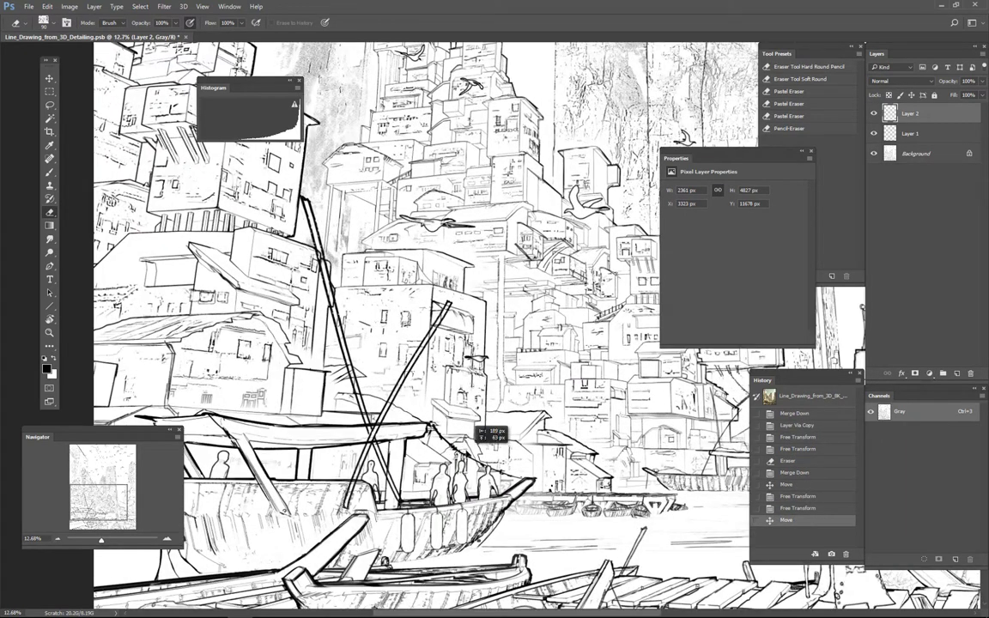
Erase the parts of the masts that overlap the covered boat's roof and hull.
{"action": "scroll", "coordinate": [378, 464], "scroll_direction": "up", "scroll_amount": 1}
{"action": "mouse_move", "coordinate": [333, 376]}
{"action": "left_mouse_down"}
{"action": "mouse_move", "coordinate": [368, 468]}
{"action": "mouse_move", "coordinate": [318, 536]}
{"action": "left_mouse_up"}
{"action": "left_click_drag", "start_coordinate": [366, 402], "coordinate": [347, 428]}
{"action": "scroll", "coordinate": [704, 445], "scroll_direction": "down", "scroll_amount": 2}
Paint out the building lines showing through the tall mast in white on Layer 1, and add a new layer for the sail.
{"action": "key", "text": "b"}
{"action": "key", "text": "x"}
{"action": "left_click", "coordinate": [911, 134]}
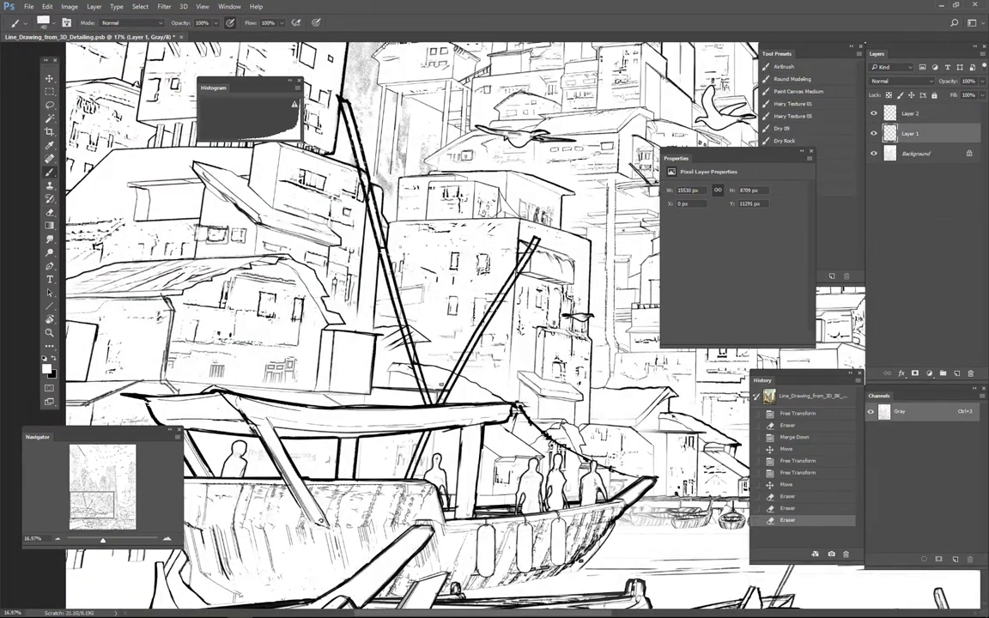
{"action": "left_click_drag", "start_coordinate": [397, 345], "coordinate": [403, 349]}
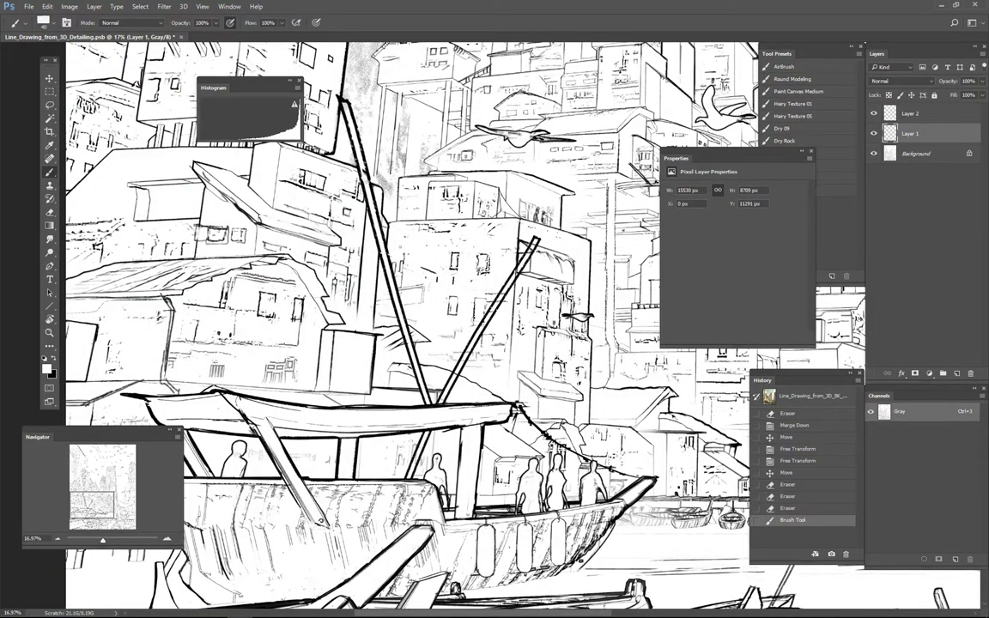
{"action": "left_click_drag", "start_coordinate": [346, 152], "coordinate": [358, 155]}
{"action": "mouse_move", "coordinate": [359, 154]}
{"action": "left_mouse_down"}
{"action": "mouse_move", "coordinate": [383, 266]}
{"action": "mouse_move", "coordinate": [383, 257]}
{"action": "left_mouse_up"}
{"action": "scroll", "coordinate": [591, 285], "scroll_direction": "down", "scroll_amount": 3}
{"action": "left_click_drag", "start_coordinate": [517, 410], "coordinate": [522, 424]}
{"action": "scroll", "coordinate": [524, 436], "scroll_direction": "down", "scroll_amount": 1}
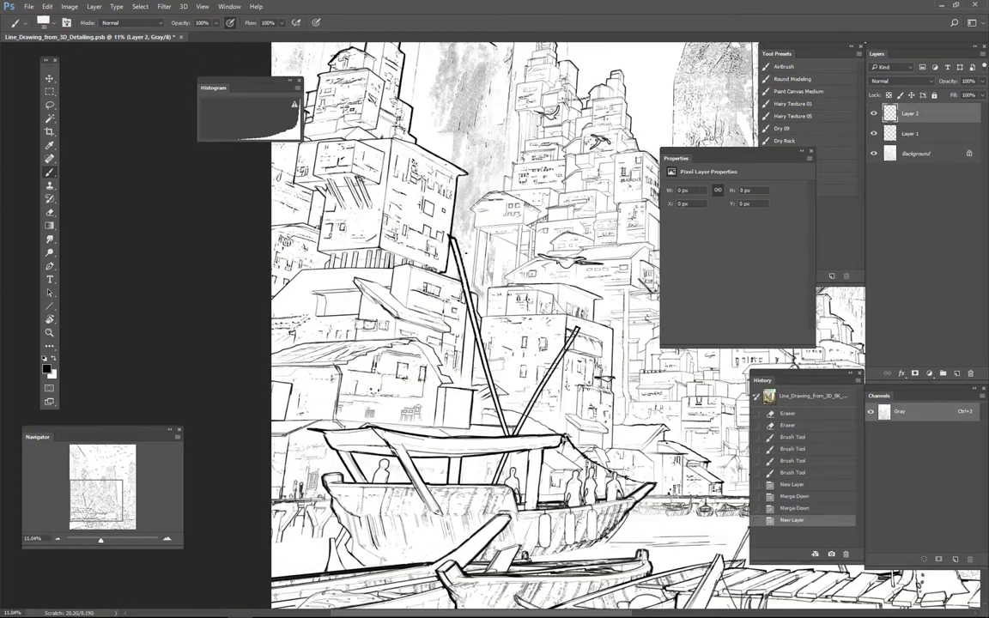
With a smaller black brush, draw a sagging sail edge between the mast tips and a curved edge down from the shorter mast.
{"action": "key", "text": "ctrl+z"}
{"action": "left_click_drag", "start_coordinate": [566, 335], "coordinate": [484, 348]}
{"action": "key", "text": "bracketleft"}
{"action": "mouse_move", "coordinate": [373, 251]}
{"action": "left_mouse_down"}
{"action": "mouse_move", "coordinate": [451, 317]}
{"action": "mouse_move", "coordinate": [495, 336]}
{"action": "left_mouse_up"}
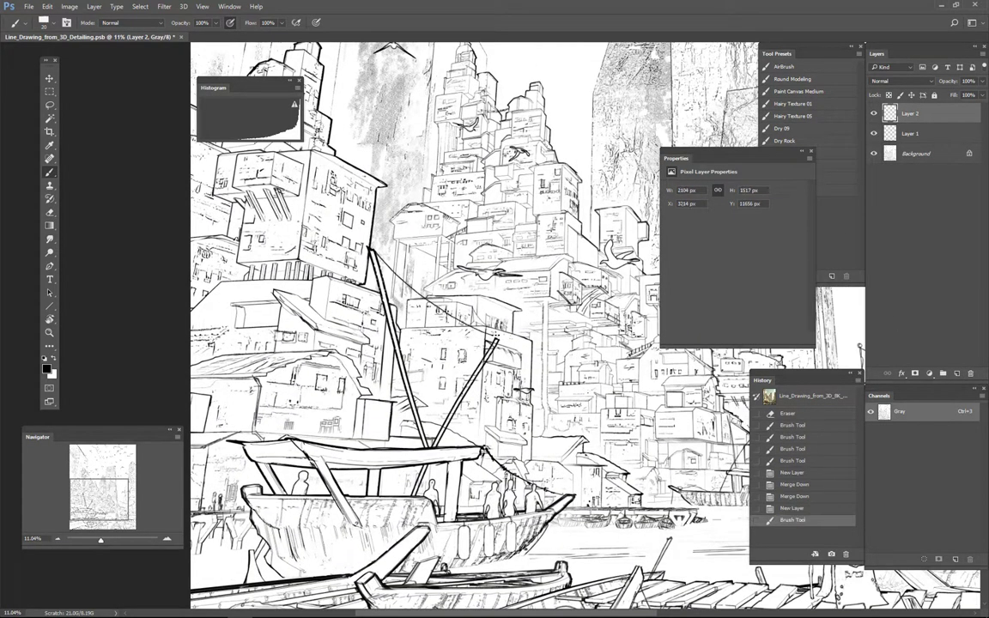
{"action": "key", "text": "ctrl+z"}
{"action": "left_click_drag", "start_coordinate": [374, 250], "coordinate": [488, 334]}
{"action": "left_click_drag", "start_coordinate": [551, 376], "coordinate": [527, 365]}
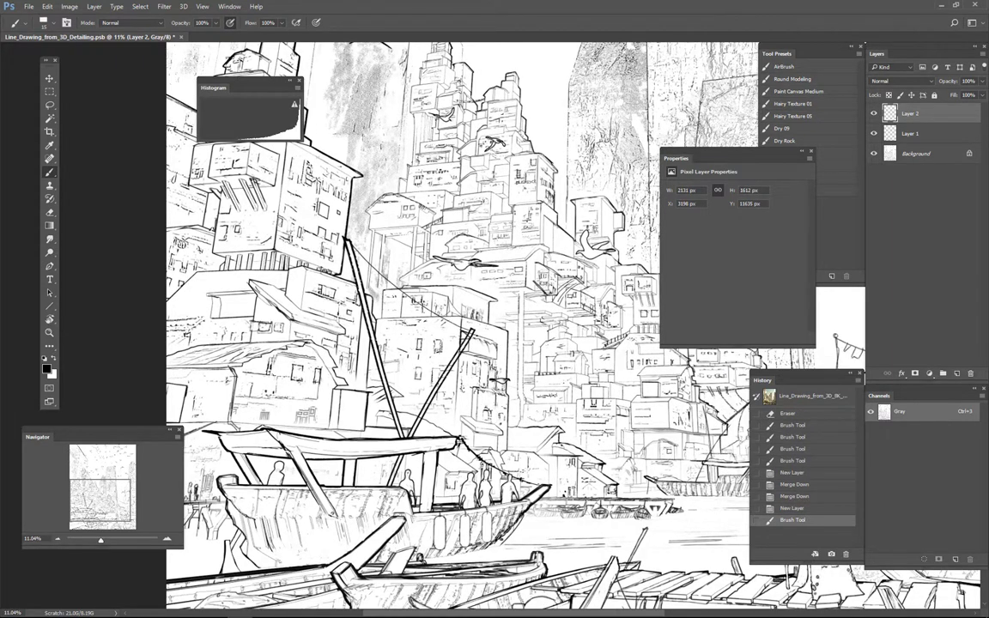
{"action": "mouse_move", "coordinate": [472, 332]}
{"action": "left_mouse_down"}
{"action": "mouse_move", "coordinate": [490, 432]}
{"action": "mouse_move", "coordinate": [501, 383]}
{"action": "left_mouse_up"}
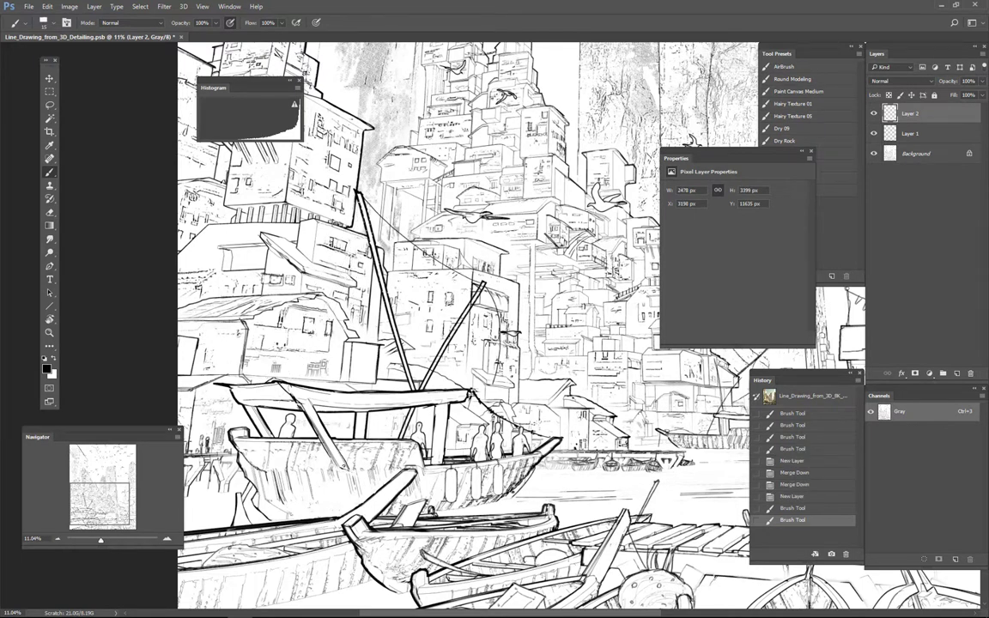
Draw the rear sail edge curving from the tall mast's tip down to the boat's roof, undoing unwanted strokes.
{"action": "mouse_move", "coordinate": [359, 196]}
{"action": "left_mouse_down"}
{"action": "mouse_move", "coordinate": [303, 388]}
{"action": "mouse_move", "coordinate": [408, 387]}
{"action": "left_mouse_up"}
{"action": "key", "text": "ctrl+z"}
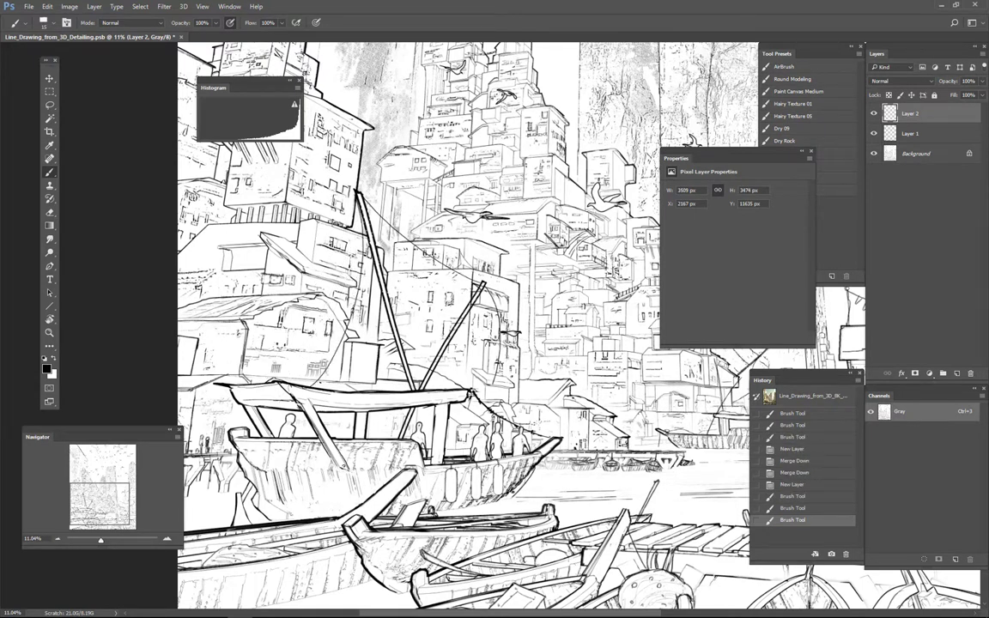
{"action": "left_click_drag", "start_coordinate": [311, 381], "coordinate": [409, 388]}
{"action": "key", "text": "ctrl+z"}
{"action": "left_click_drag", "start_coordinate": [290, 350], "coordinate": [369, 343]}
{"action": "mouse_move", "coordinate": [498, 344]}
{"action": "left_mouse_down"}
{"action": "mouse_move", "coordinate": [473, 387]}
{"action": "mouse_move", "coordinate": [610, 458]}
{"action": "mouse_move", "coordinate": [627, 441]}
{"action": "mouse_move", "coordinate": [476, 152]}
{"action": "mouse_move", "coordinate": [657, 292]}
{"action": "mouse_move", "coordinate": [644, 245]}
{"action": "left_mouse_up"}
{"action": "key", "text": "ctrl+z"}
Rotate the canvas to draw the remaining curved sail edges near the boat's roof, and reset the rotation.
{"action": "key", "text": "r"}
{"action": "left_click_drag", "start_coordinate": [439, 378], "coordinate": [478, 351]}
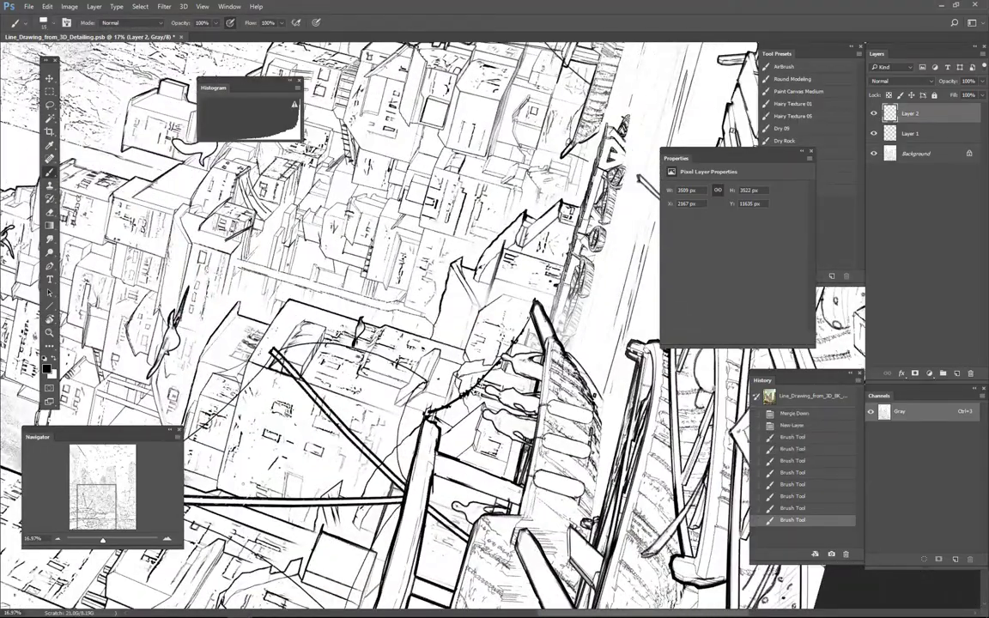
{"action": "left_click_drag", "start_coordinate": [429, 377], "coordinate": [529, 319]}
{"action": "key", "text": "Escape"}
{"action": "mouse_move", "coordinate": [322, 305]}
{"action": "left_mouse_down"}
{"action": "mouse_move", "coordinate": [490, 414]}
{"action": "mouse_move", "coordinate": [508, 415]}
{"action": "left_mouse_up"}
{"action": "key", "text": "e"}
{"action": "key", "text": "b"}
Redo the line at the sail's lower rear corner and draw a short spar on the roof's rear peak.
{"action": "left_click_drag", "start_coordinate": [436, 372], "coordinate": [391, 388]}
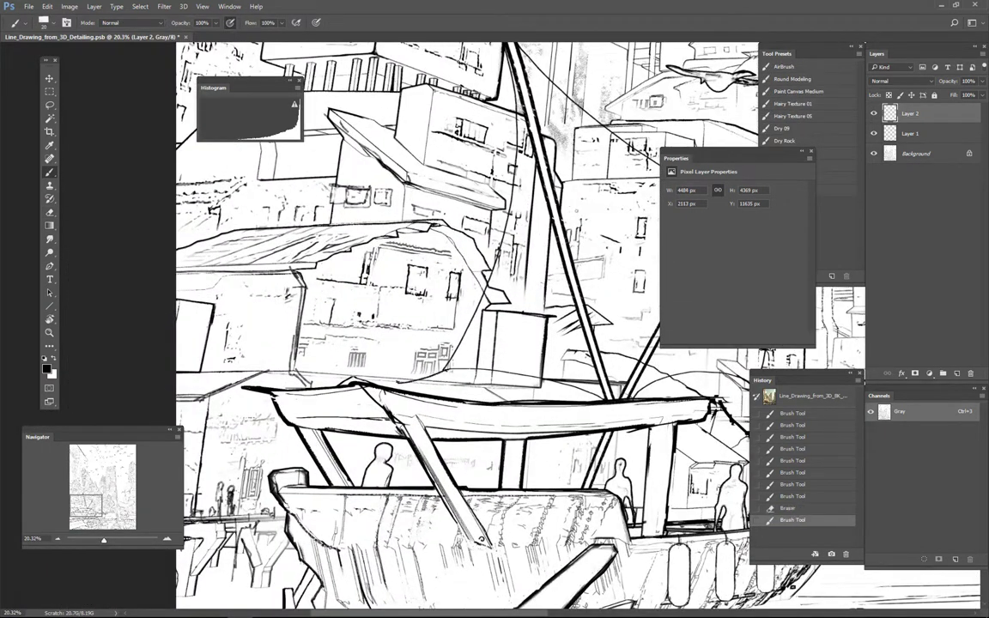
{"action": "key", "text": "ctrl+z"}
{"action": "mouse_move", "coordinate": [328, 357]}
{"action": "left_mouse_down"}
{"action": "mouse_move", "coordinate": [349, 385]}
{"action": "mouse_move", "coordinate": [444, 390]}
{"action": "left_mouse_up"}
{"action": "left_click_drag", "start_coordinate": [346, 381], "coordinate": [456, 390]}
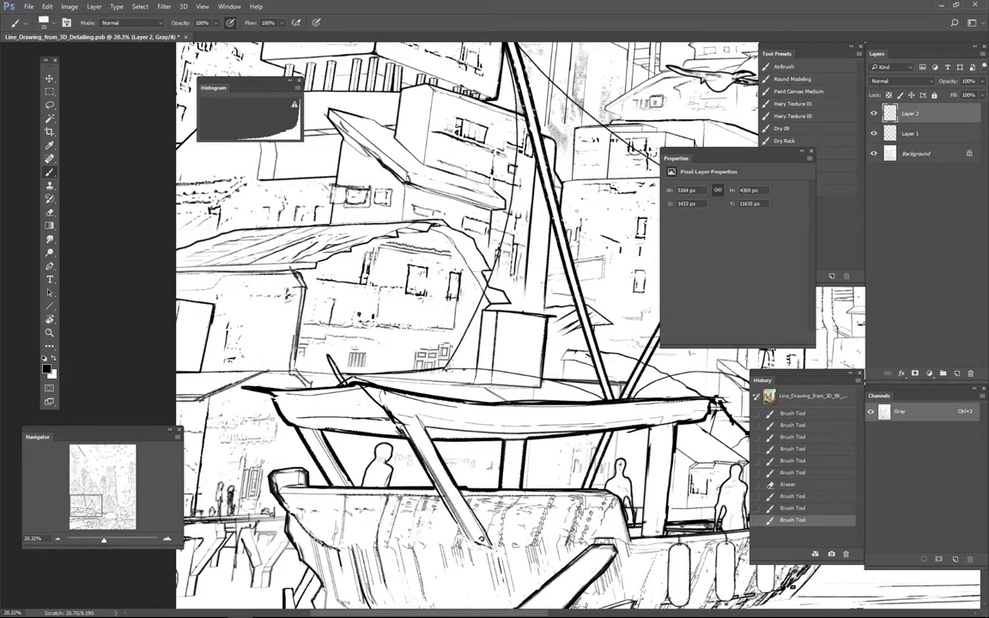
On Layer 1, paint out the building lines inside the rear sail section behind the tall mast.
{"action": "left_click_drag", "start_coordinate": [249, 447], "coordinate": [164, 447]}
{"action": "left_click", "coordinate": [935, 135]}
{"action": "left_click", "coordinate": [874, 113]}
{"action": "left_click", "coordinate": [874, 114]}
{"action": "left_click_drag", "start_coordinate": [350, 404], "coordinate": [429, 403]}
{"action": "key", "text": "Tab"}
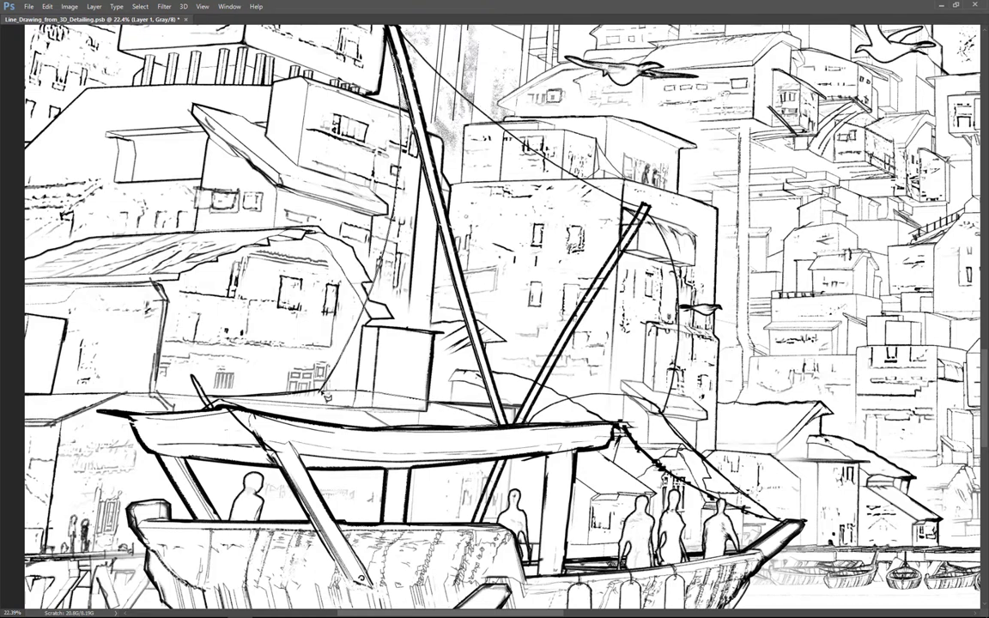
{"action": "scroll", "coordinate": [558, 421], "scroll_direction": "down", "scroll_amount": 1}
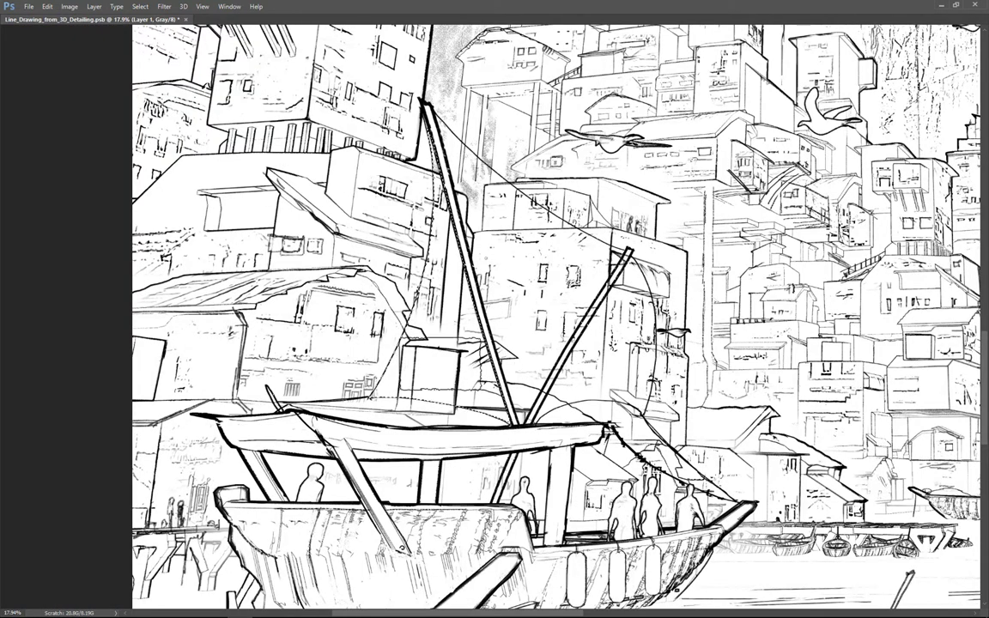
{"action": "mouse_move", "coordinate": [412, 382]}
{"action": "left_mouse_down"}
{"action": "mouse_move", "coordinate": [415, 203]}
{"action": "mouse_move", "coordinate": [452, 339]}
{"action": "mouse_move", "coordinate": [475, 378]}
{"action": "left_mouse_up"}
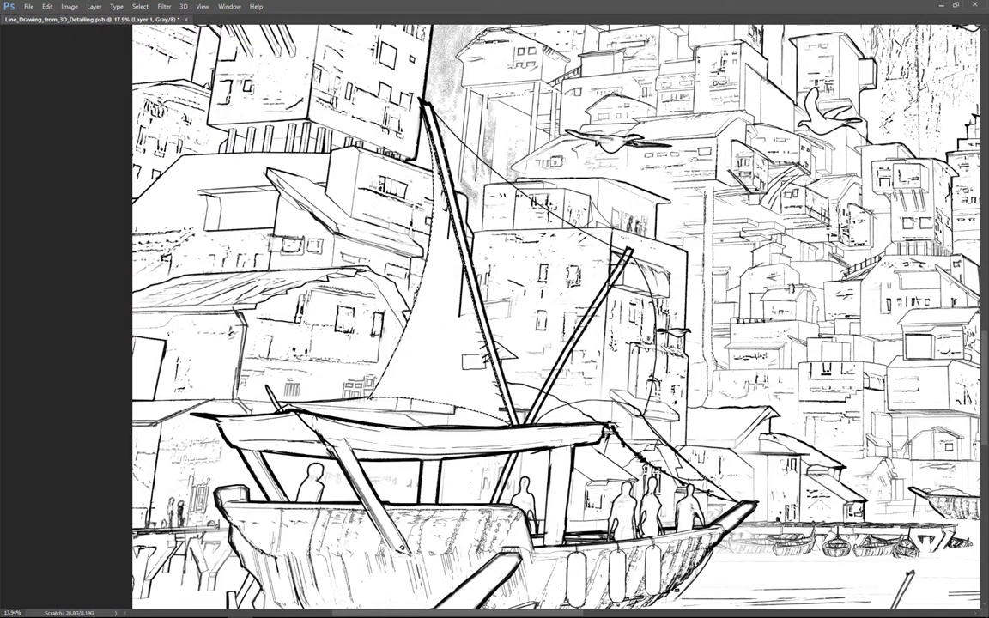
{"action": "scroll", "coordinate": [470, 325], "scroll_direction": "up", "scroll_amount": 1}
{"action": "scroll", "coordinate": [469, 325], "scroll_direction": "up", "scroll_amount": 1}
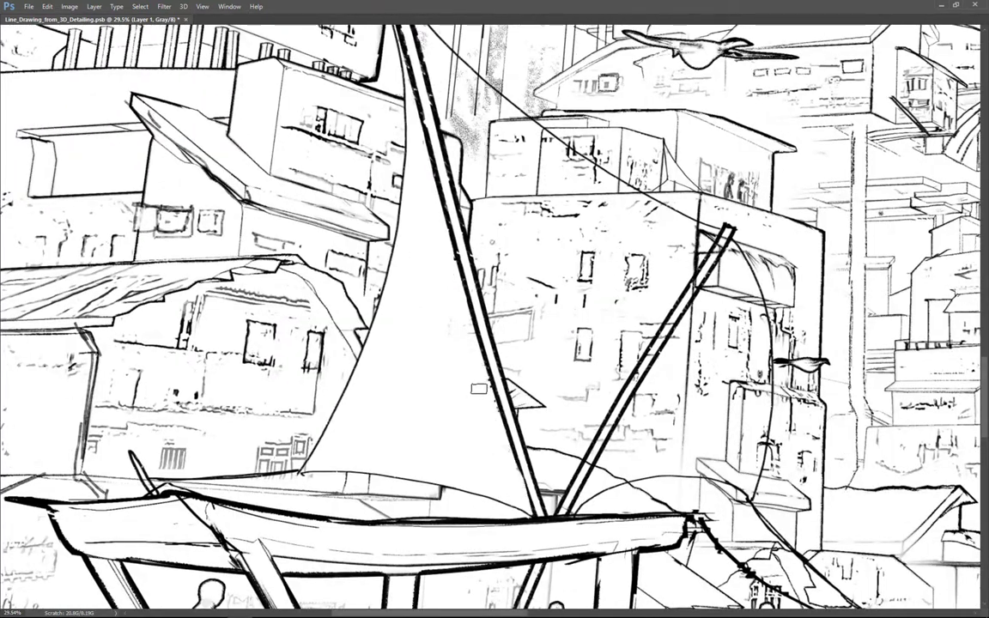
{"action": "left_click_drag", "start_coordinate": [520, 475], "coordinate": [422, 386]}
Paint out the building lines inside the sail section between the two masts.
{"action": "scroll", "coordinate": [506, 451], "scroll_direction": "down", "scroll_amount": 4}
{"action": "scroll", "coordinate": [422, 387], "scroll_direction": "up", "scroll_amount": 4}
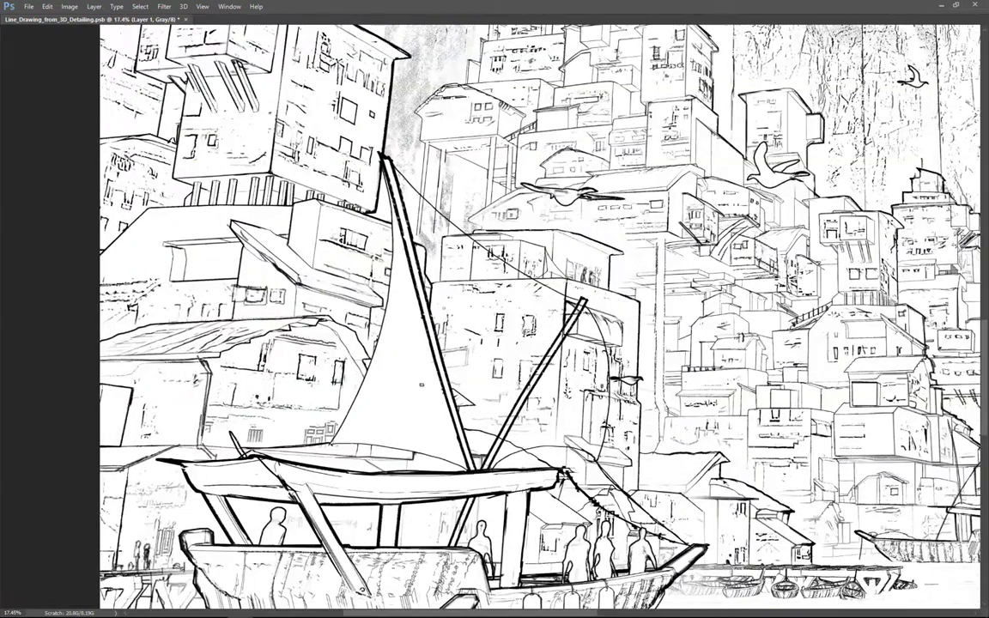
{"action": "mouse_move", "coordinate": [636, 263]}
{"action": "left_mouse_down"}
{"action": "mouse_move", "coordinate": [631, 367]}
{"action": "mouse_move", "coordinate": [585, 349]}
{"action": "left_mouse_up"}
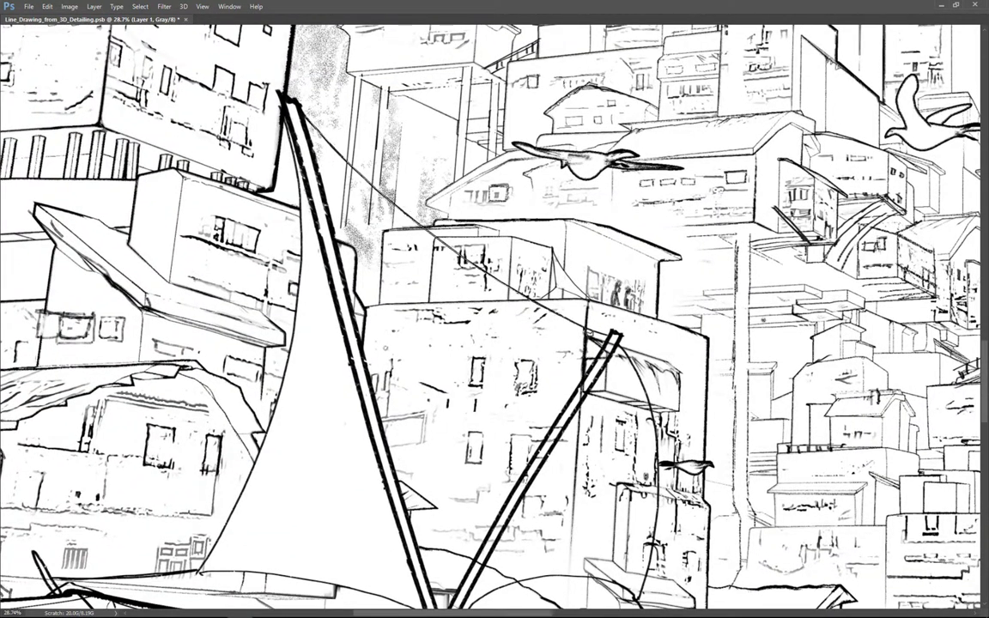
{"action": "left_click_drag", "start_coordinate": [589, 361], "coordinate": [454, 596]}
{"action": "mouse_move", "coordinate": [454, 603]}
{"action": "left_mouse_down"}
{"action": "mouse_move", "coordinate": [454, 563]}
{"action": "mouse_move", "coordinate": [414, 493]}
{"action": "mouse_move", "coordinate": [369, 321]}
{"action": "left_mouse_up"}
{"action": "scroll", "coordinate": [546, 355], "scroll_direction": "down", "scroll_amount": 2}
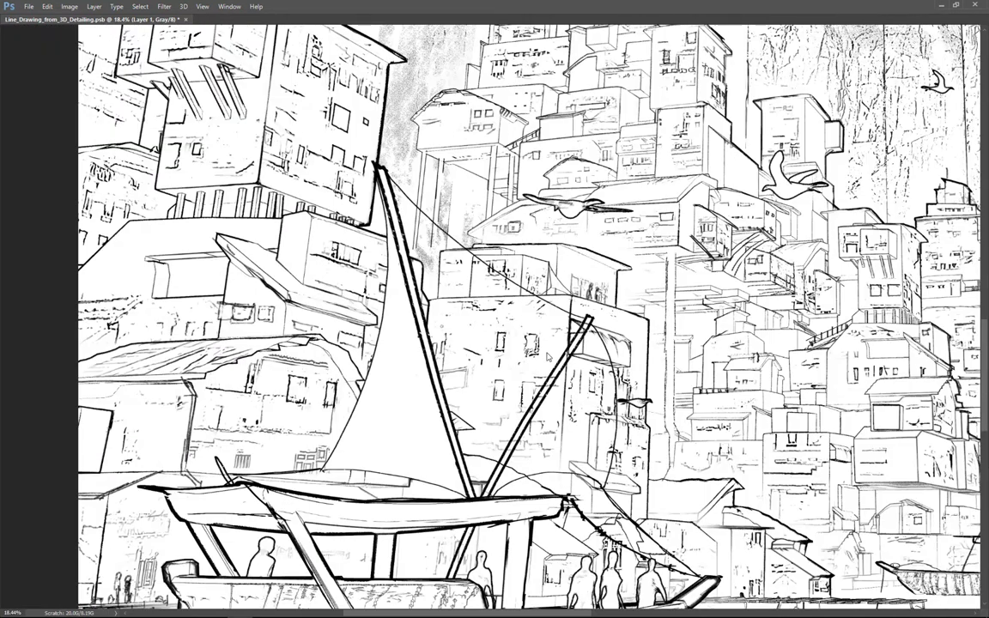
{"action": "mouse_move", "coordinate": [487, 456]}
{"action": "left_mouse_down"}
{"action": "mouse_move", "coordinate": [450, 279]}
{"action": "mouse_move", "coordinate": [521, 336]}
{"action": "left_mouse_up"}
Reduce the brush size and clean up the leftover building lines along and inside the shorter mast.
{"action": "key", "text": "bracketleft"}
{"action": "key", "text": "bracketleft"}
{"action": "key", "text": "bracketleft"}
{"action": "key", "text": "bracketleft"}
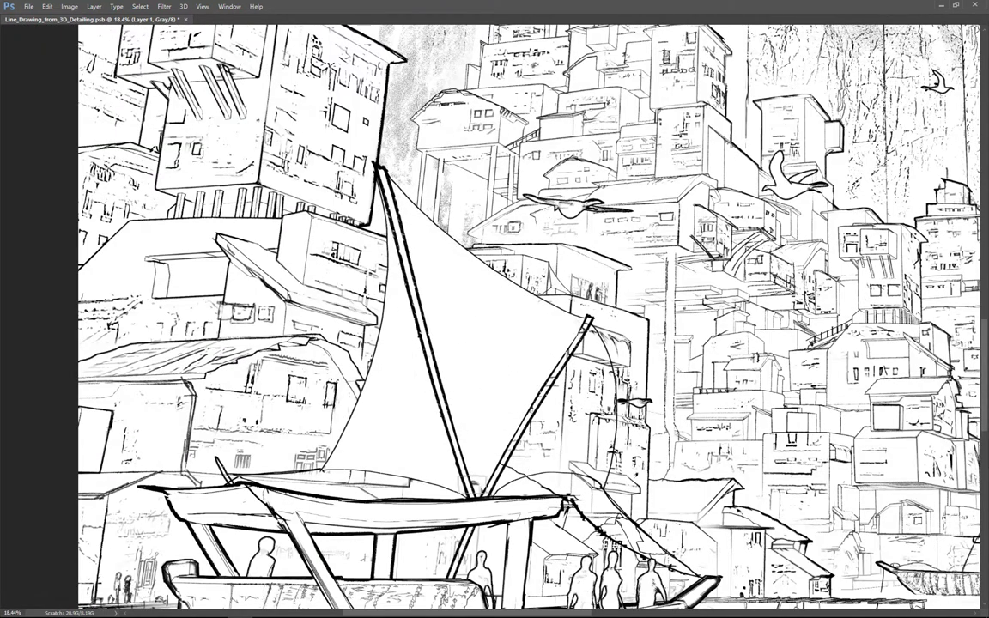
{"action": "scroll", "coordinate": [500, 438], "scroll_direction": "up", "scroll_amount": 3}
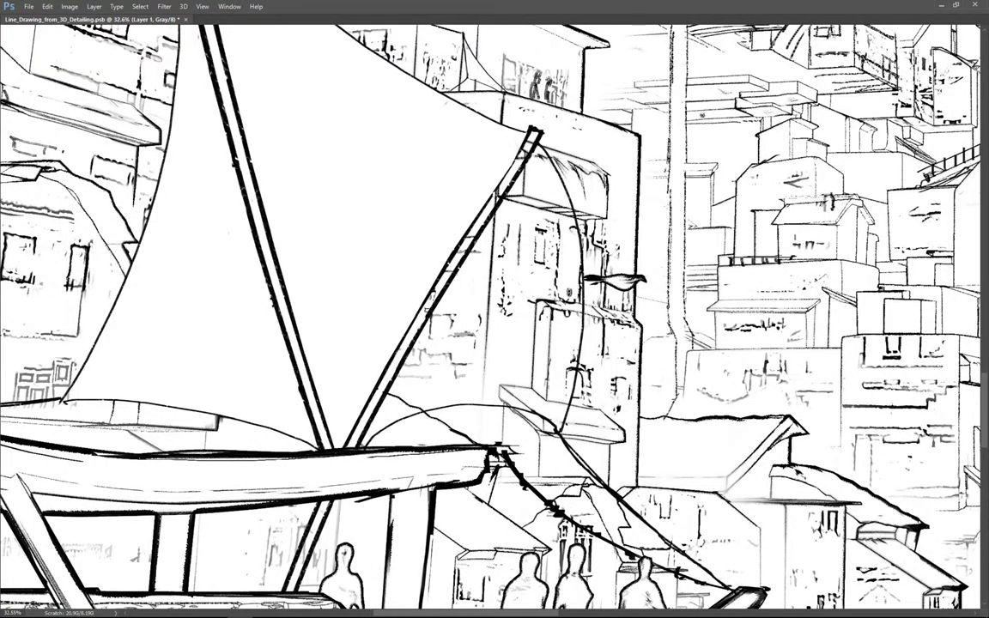
{"action": "left_click_drag", "start_coordinate": [430, 310], "coordinate": [532, 138]}
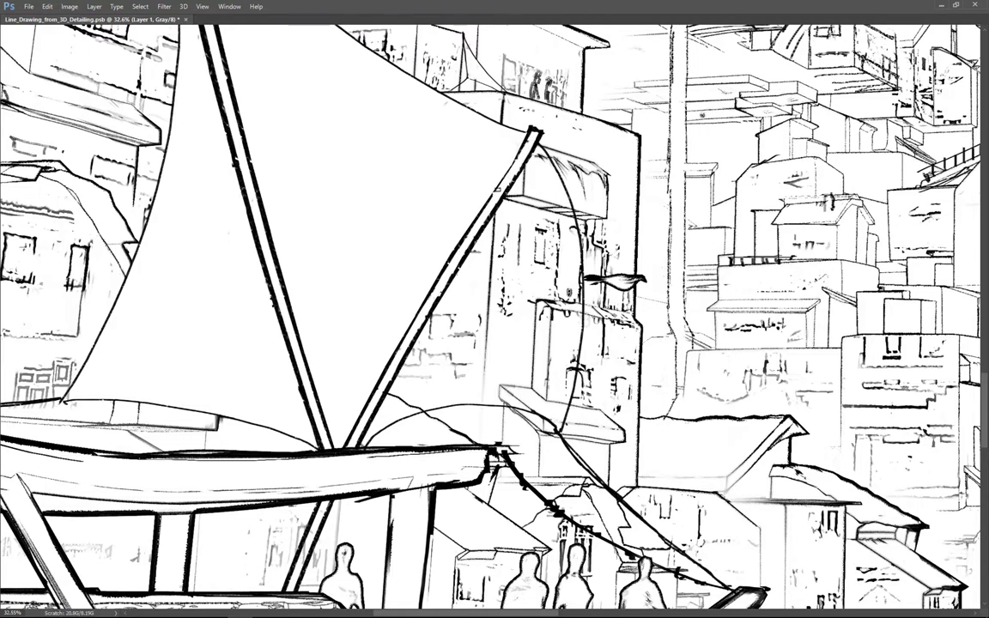
{"action": "scroll", "coordinate": [520, 157], "scroll_direction": "down", "scroll_amount": 3}
{"action": "scroll", "coordinate": [584, 176], "scroll_direction": "up", "scroll_amount": 3}
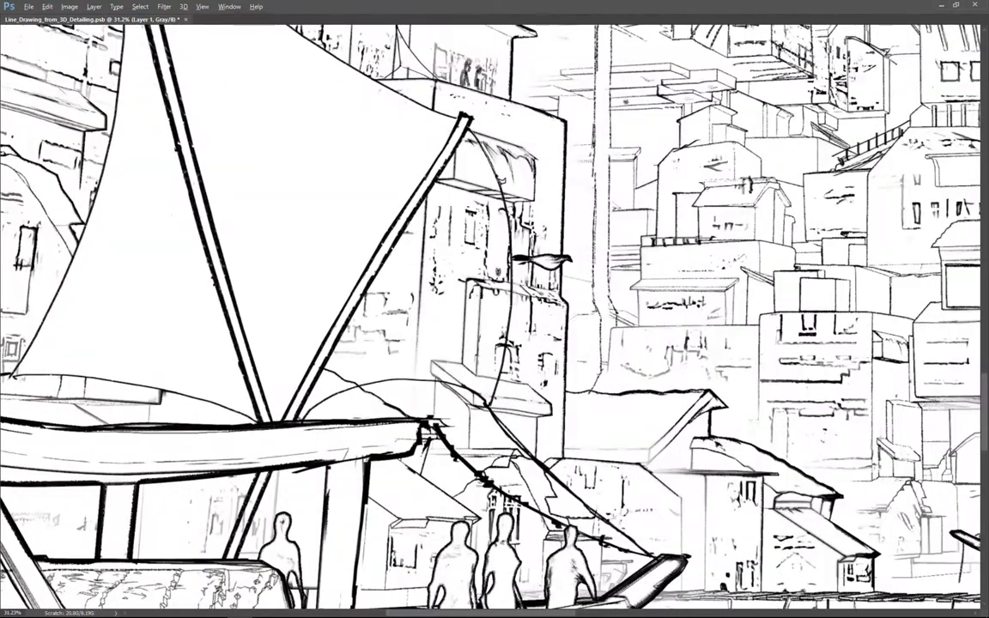
Paint out the building lines inside the front sail section beyond the shorter mast, and save the drawing.
{"action": "left_click_drag", "start_coordinate": [518, 263], "coordinate": [504, 389]}
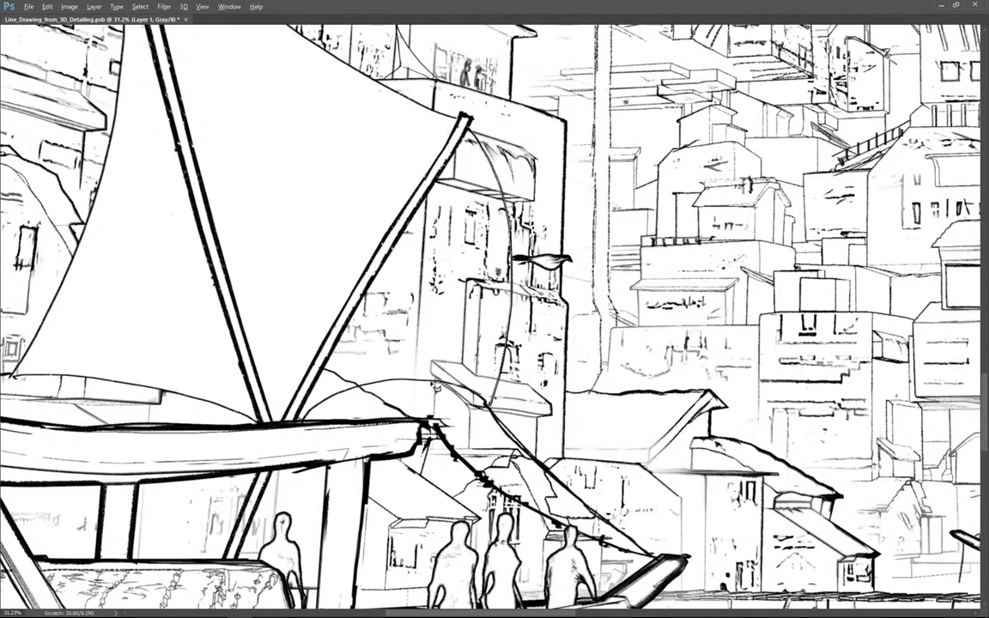
{"action": "left_click_drag", "start_coordinate": [279, 378], "coordinate": [423, 120]}
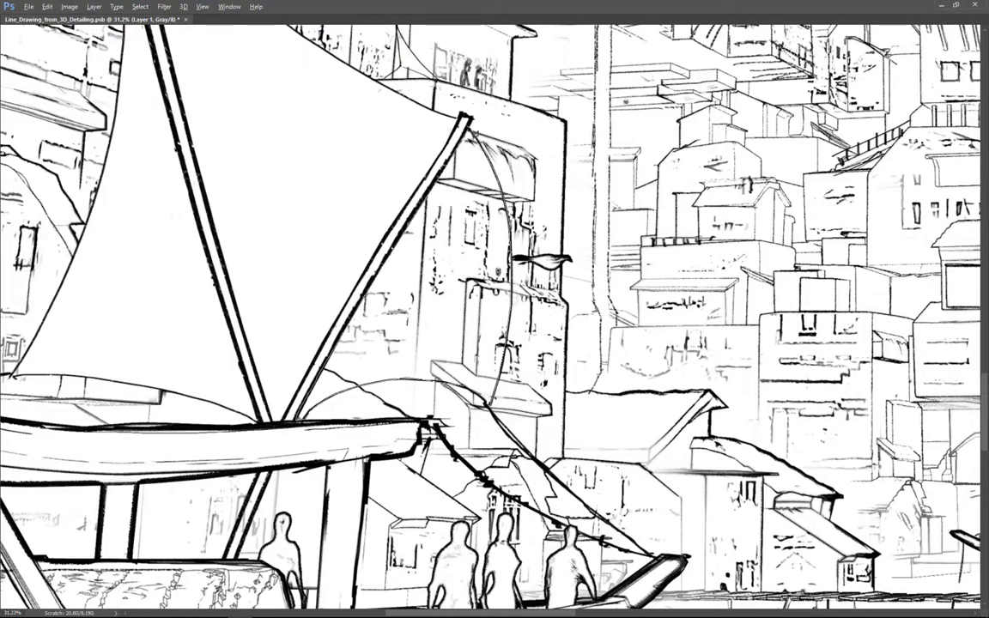
{"action": "left_click_drag", "start_coordinate": [618, 268], "coordinate": [236, 277]}
{"action": "mouse_move", "coordinate": [549, 222]}
{"action": "left_mouse_down"}
{"action": "mouse_move", "coordinate": [524, 293]}
{"action": "mouse_move", "coordinate": [491, 320]}
{"action": "left_mouse_up"}
{"action": "left_click_drag", "start_coordinate": [601, 307], "coordinate": [548, 327]}
{"action": "left_click_drag", "start_coordinate": [423, 426], "coordinate": [438, 415]}
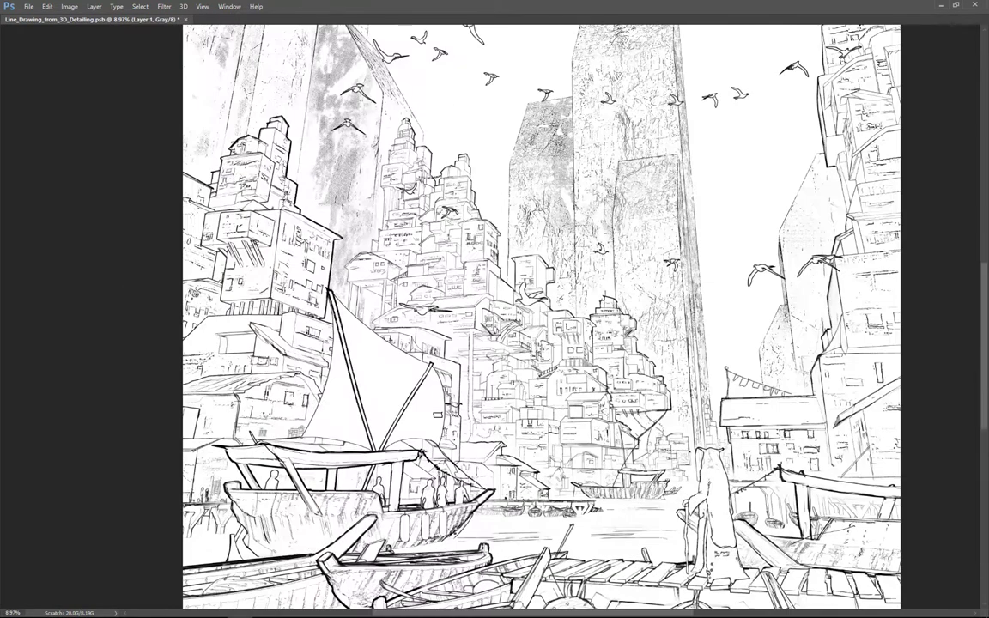
{"action": "scroll", "coordinate": [528, 341], "scroll_direction": "down", "scroll_amount": 2}
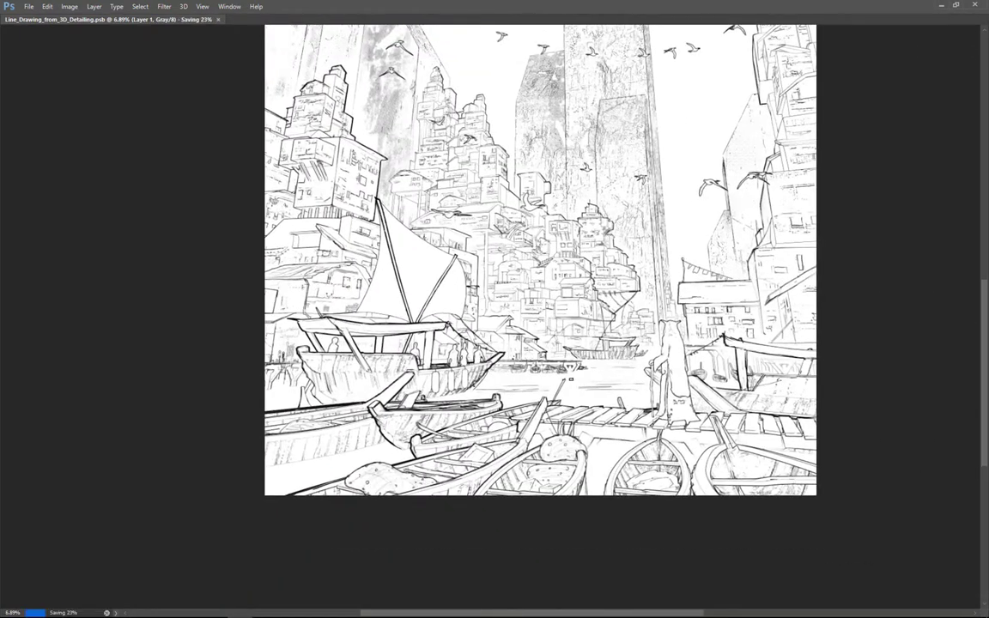
Examine the dock, small boats and covered boat around the cloaked figure for places that need more detail.
{"action": "left_click_drag", "start_coordinate": [635, 378], "coordinate": [568, 380]}
{"action": "scroll", "coordinate": [727, 355], "scroll_direction": "up", "scroll_amount": 5}
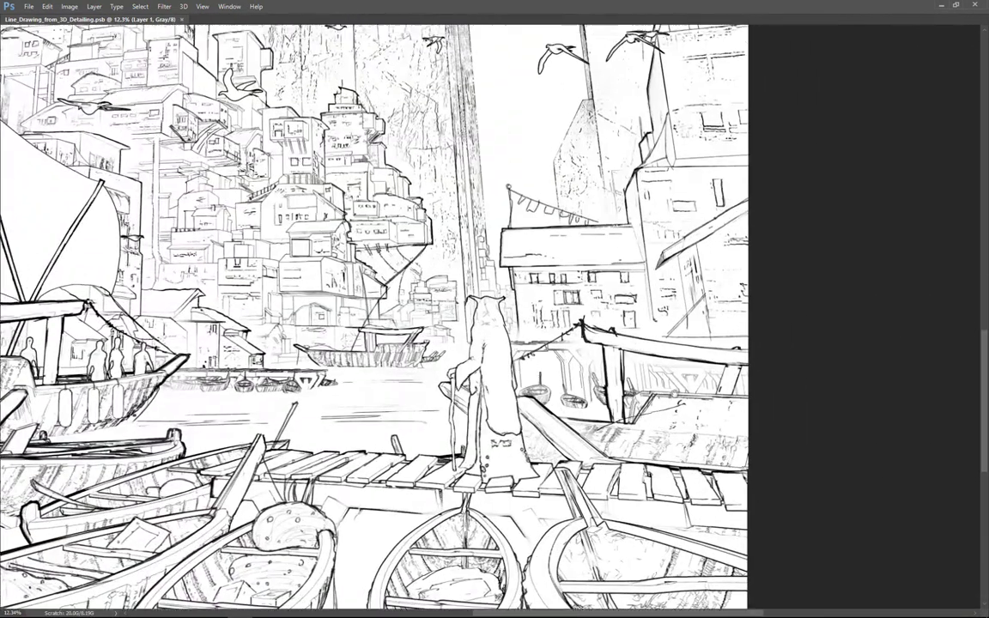
{"action": "left_click_drag", "start_coordinate": [495, 353], "coordinate": [518, 367]}
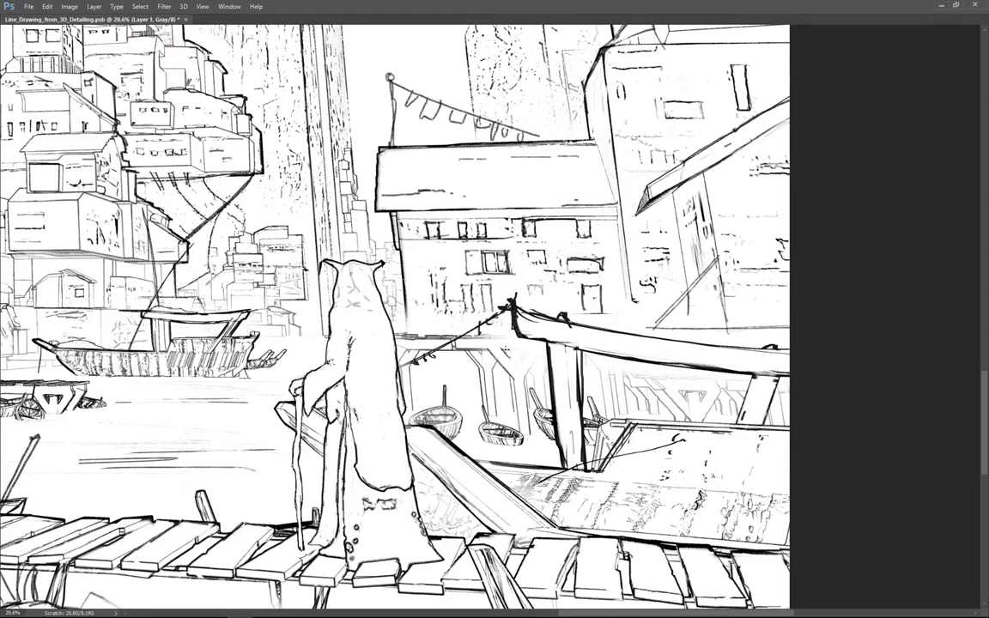
{"action": "left_click_drag", "start_coordinate": [520, 423], "coordinate": [468, 389]}
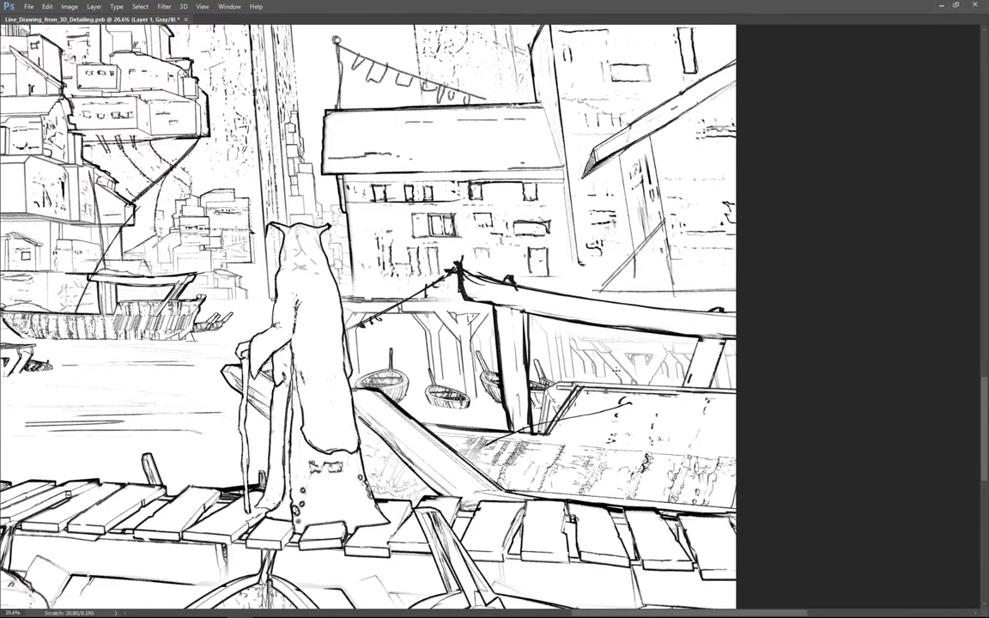
{"action": "left_click_drag", "start_coordinate": [677, 367], "coordinate": [615, 361]}
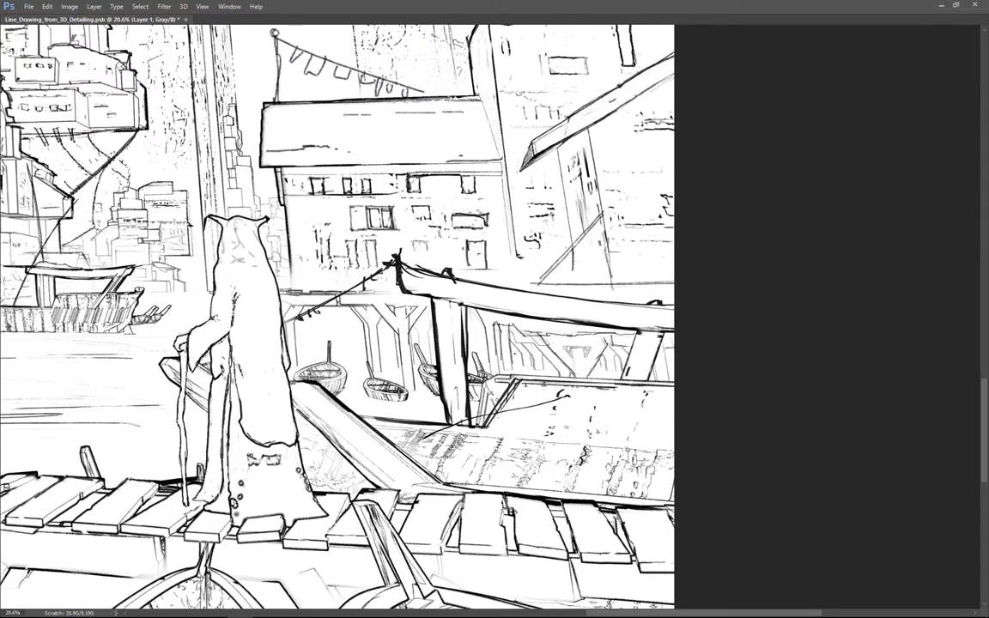
{"action": "mouse_move", "coordinate": [594, 345]}
{"action": "left_mouse_down"}
{"action": "mouse_move", "coordinate": [552, 346]}
{"action": "mouse_move", "coordinate": [631, 347]}
{"action": "left_mouse_up"}
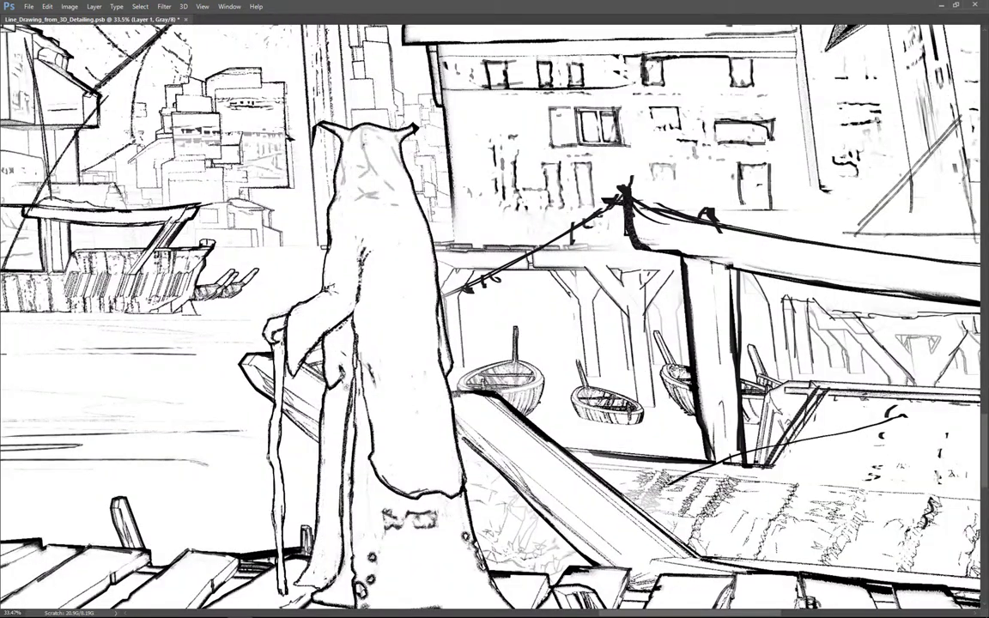
{"action": "left_click_drag", "start_coordinate": [523, 290], "coordinate": [512, 280]}
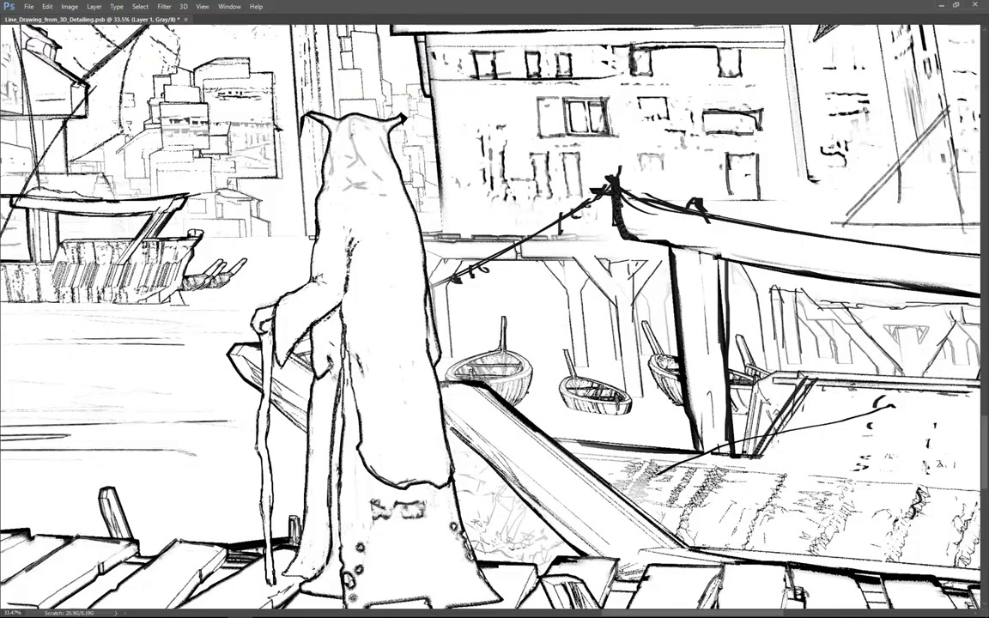
{"action": "left_click_drag", "start_coordinate": [513, 343], "coordinate": [461, 343]}
{"action": "mouse_move", "coordinate": [600, 410]}
{"action": "left_mouse_down"}
{"action": "mouse_move", "coordinate": [567, 410]}
{"action": "mouse_move", "coordinate": [608, 410]}
{"action": "left_mouse_up"}
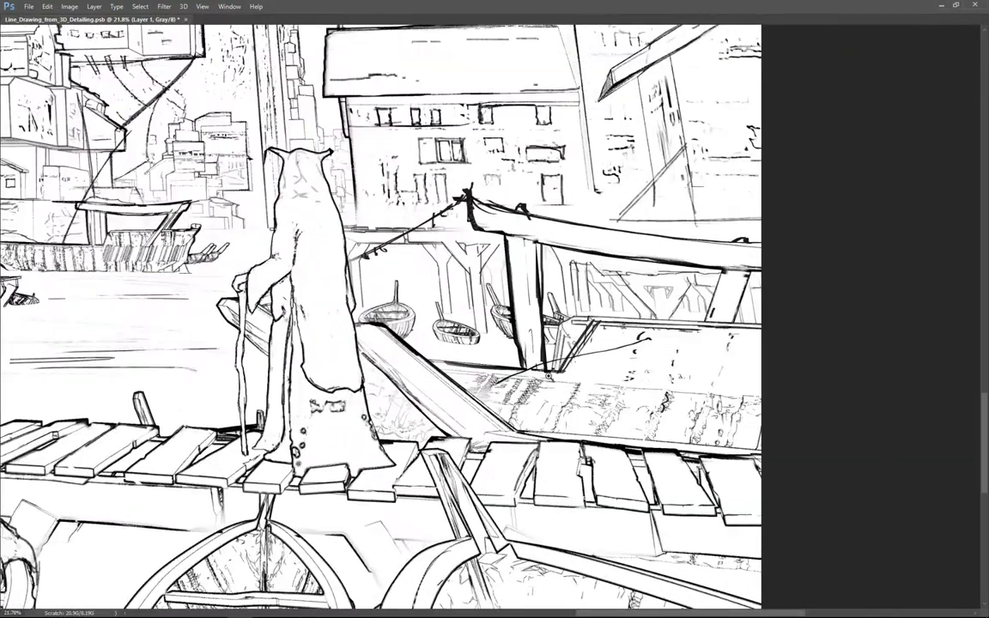
{"action": "scroll", "coordinate": [549, 376], "scroll_direction": "down", "scroll_amount": 2}
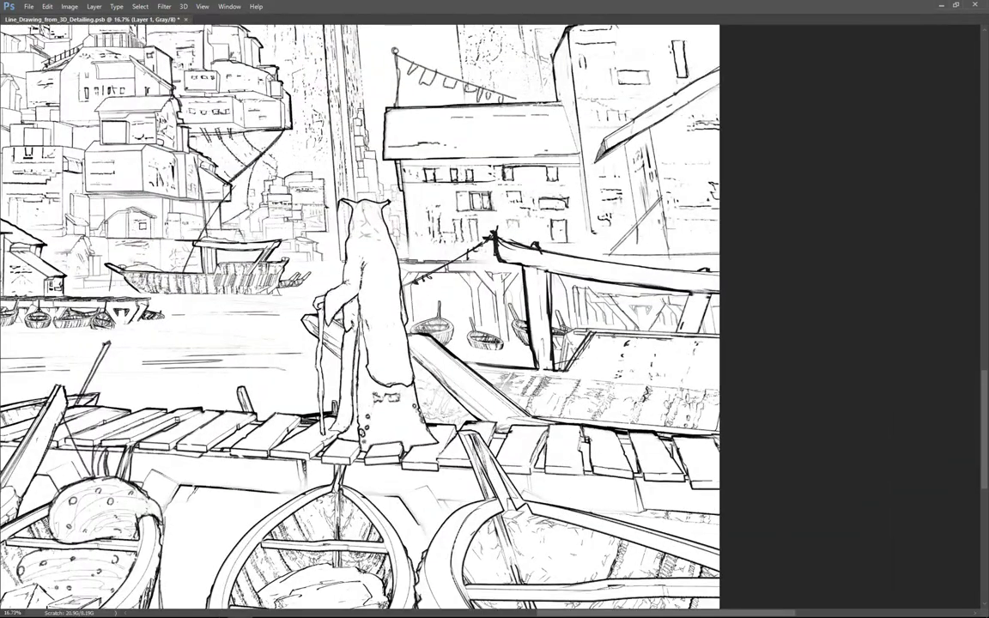
{"action": "scroll", "coordinate": [564, 309], "scroll_direction": "down", "scroll_amount": 4}
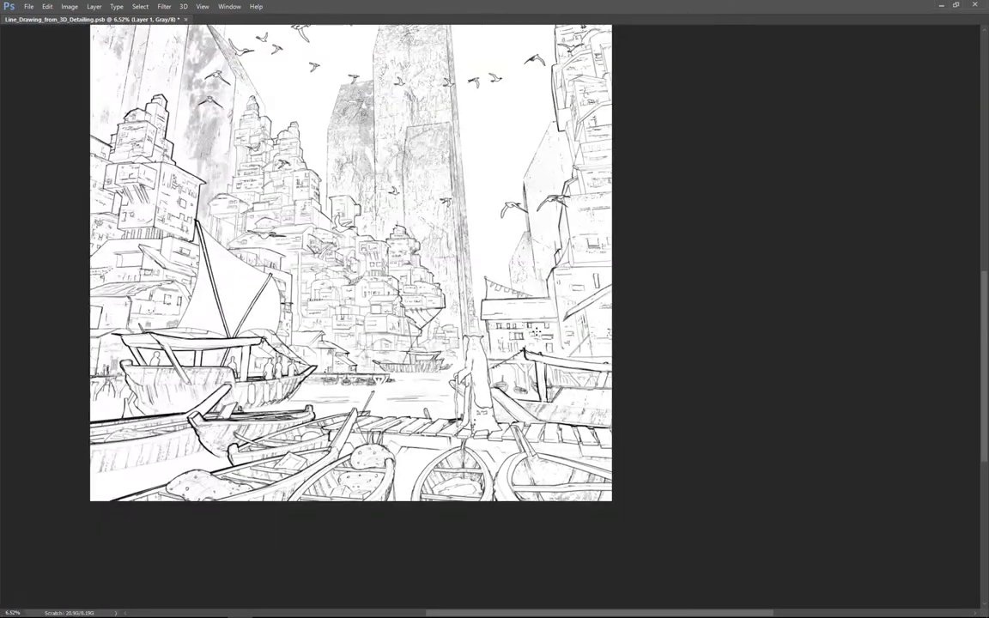
Draw a rolled-up cloth bundle along the roof beam of the boat beside the cloaked figure, with fold lines and a tie.
{"action": "scroll", "coordinate": [536, 333], "scroll_direction": "up", "scroll_amount": 2}
{"action": "scroll", "coordinate": [536, 333], "scroll_direction": "up", "scroll_amount": 1}
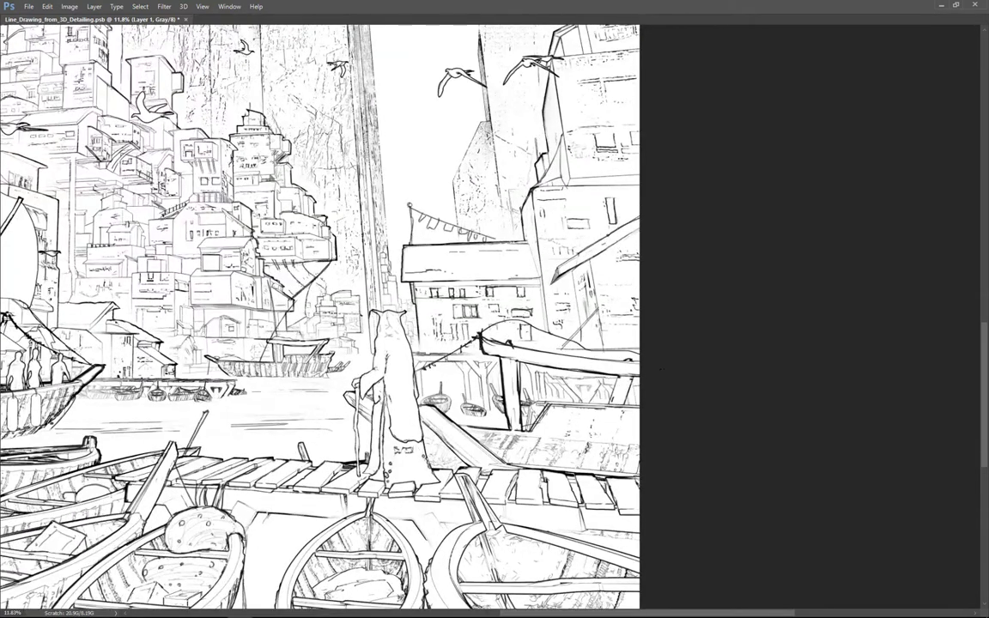
{"action": "scroll", "coordinate": [523, 356], "scroll_direction": "up", "scroll_amount": 1}
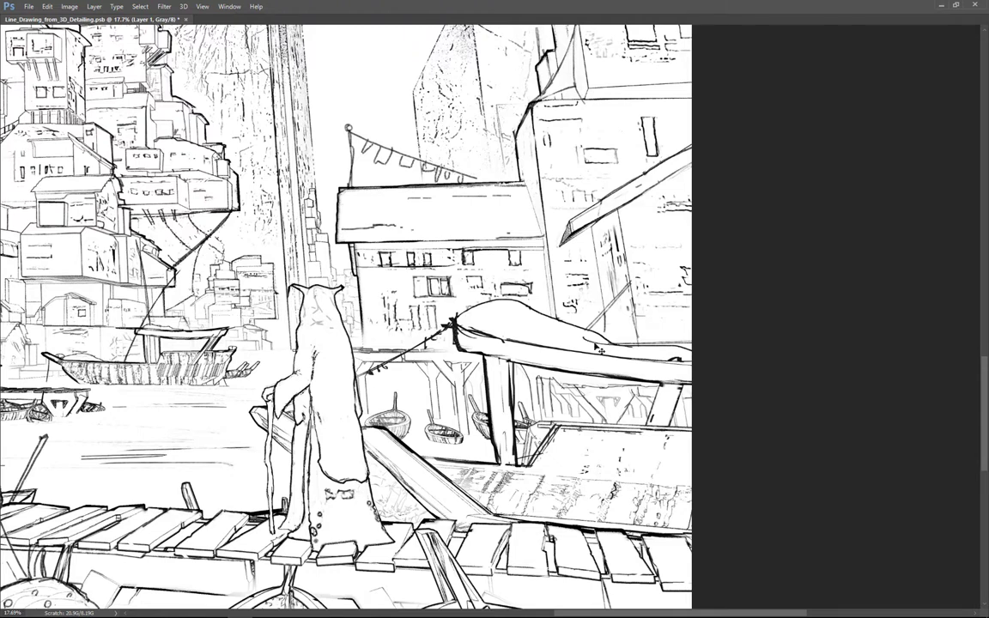
{"action": "left_click_drag", "start_coordinate": [458, 322], "coordinate": [585, 347]}
{"action": "key", "text": "ctrl+z"}
{"action": "left_click_drag", "start_coordinate": [458, 322], "coordinate": [628, 356]}
{"action": "left_click_drag", "start_coordinate": [506, 325], "coordinate": [547, 333]}
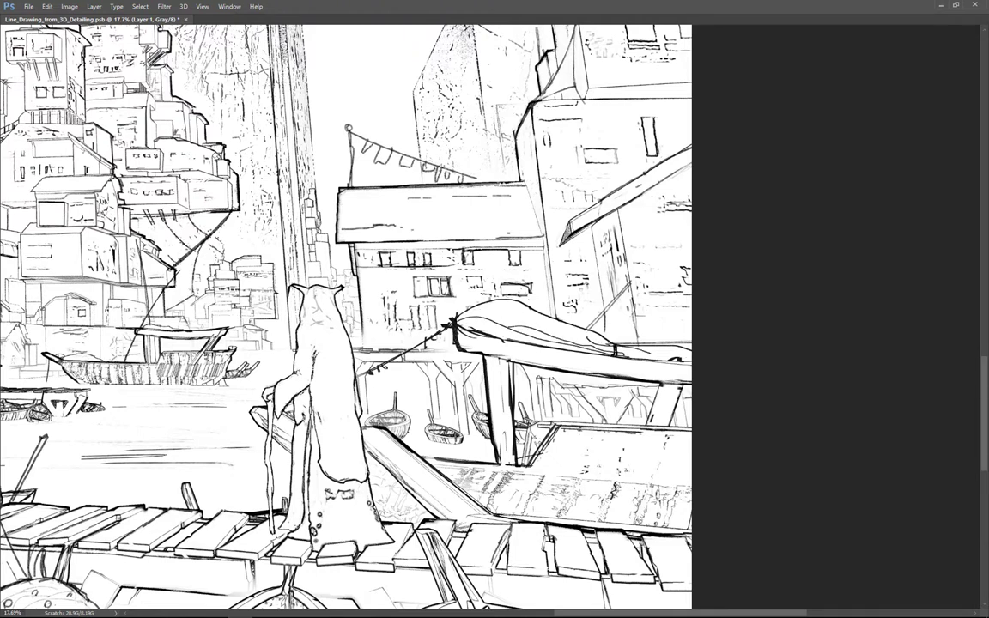
{"action": "left_click_drag", "start_coordinate": [607, 386], "coordinate": [577, 378]}
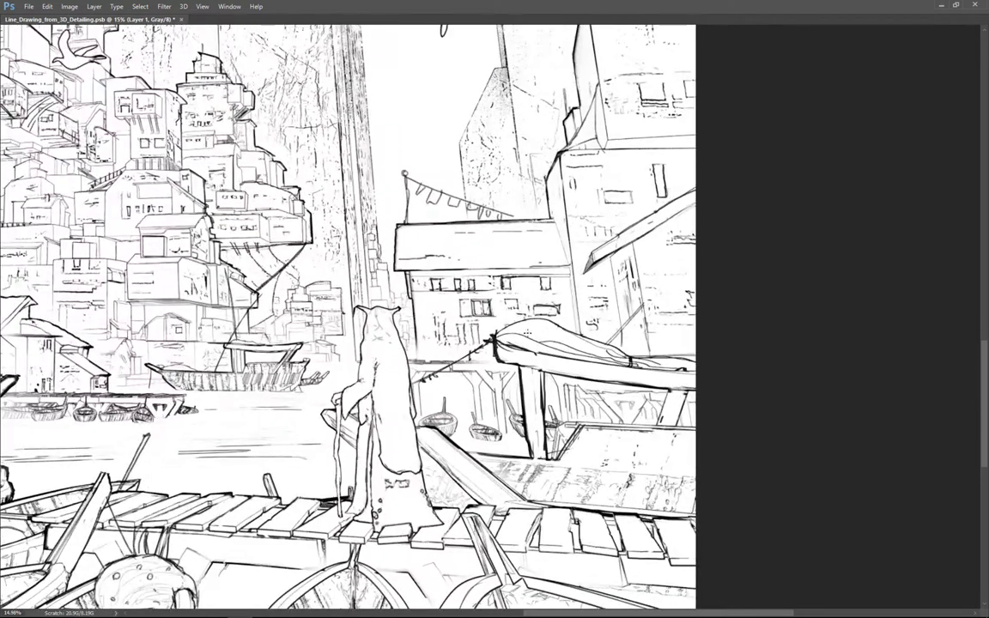
{"action": "left_click_drag", "start_coordinate": [541, 347], "coordinate": [559, 292]}
{"action": "left_click_drag", "start_coordinate": [582, 443], "coordinate": [648, 438]}
{"action": "scroll", "coordinate": [627, 438], "scroll_direction": "down", "scroll_amount": 1}
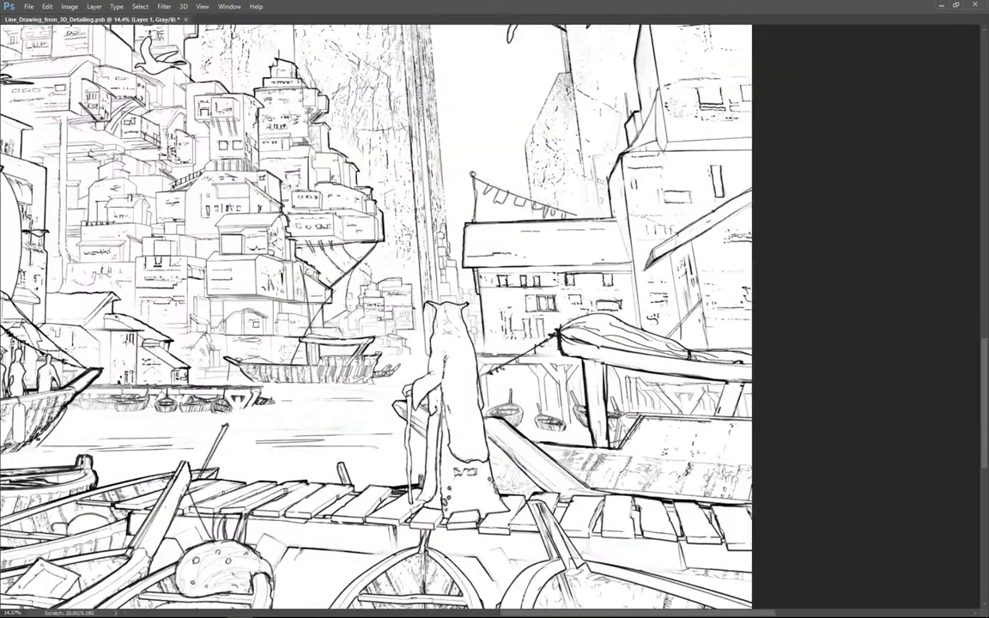
{"action": "scroll", "coordinate": [377, 316], "scroll_direction": "down", "scroll_amount": 4}
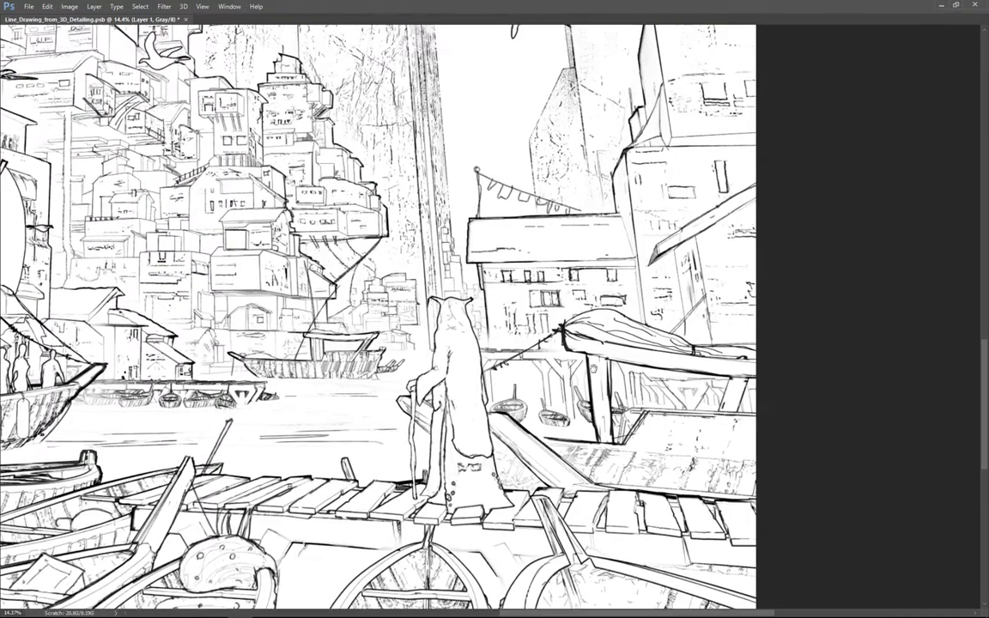
Merge Layer 2 down into Layer 1 and create a new empty layer above it.
{"action": "key", "text": "Tab"}
{"action": "left_click", "coordinate": [904, 117]}
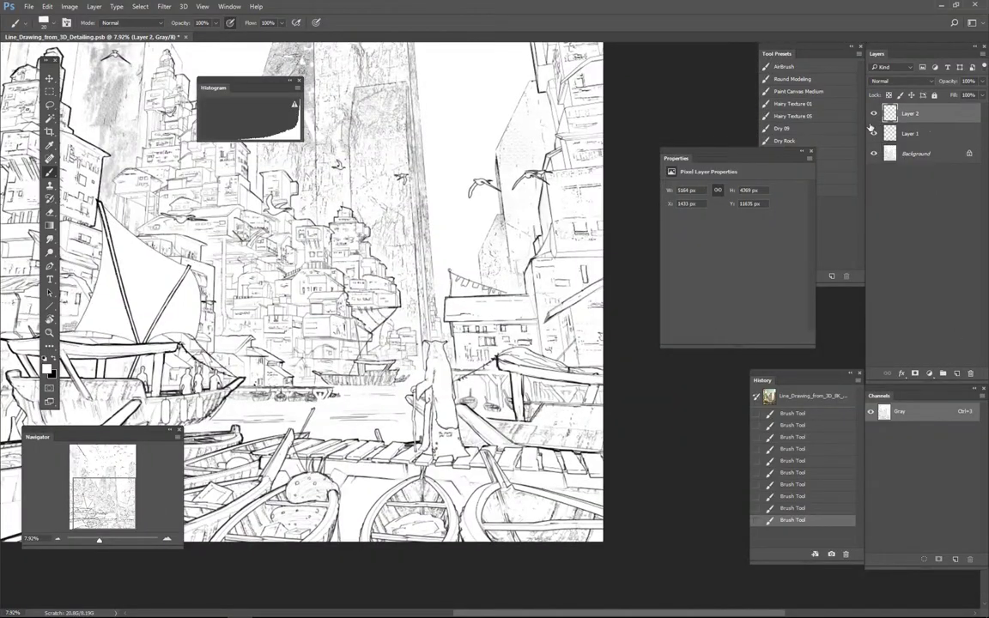
{"action": "key", "text": "ctrl+e"}
{"action": "key", "text": "ctrl+shift+alt+n"}
Draw a long slanted line in black on the new layer, duplicate it alongside to form a pole, and merge the copy down.
{"action": "left_click_drag", "start_coordinate": [435, 274], "coordinate": [454, 324]}
{"action": "key", "text": "bracketright"}
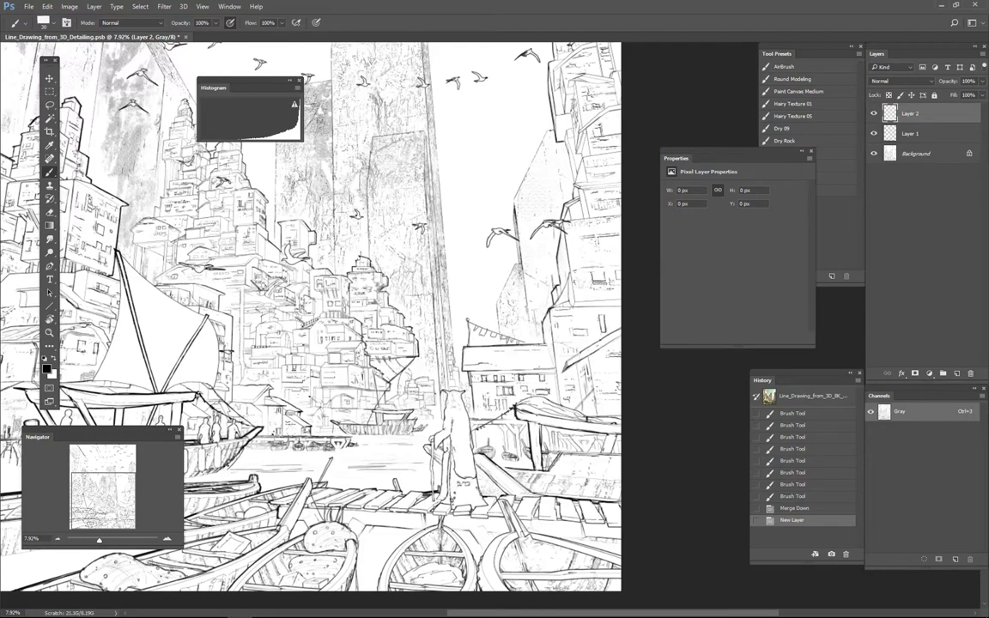
{"action": "left_click_drag", "start_coordinate": [312, 409], "coordinate": [507, 181]}
{"action": "key", "text": "ctrl+z"}
{"action": "mouse_move", "coordinate": [291, 392]}
{"action": "left_mouse_down"}
{"action": "mouse_move", "coordinate": [481, 167]}
{"action": "mouse_move", "coordinate": [553, 108]}
{"action": "left_mouse_up"}
{"action": "left_click_drag", "start_coordinate": [450, 277], "coordinate": [472, 381]}
{"action": "left_click_drag", "start_coordinate": [473, 382], "coordinate": [478, 381]}
{"action": "key", "text": "ctrl+e"}
Duplicate the pole and rotate the copy so that the two poles cross.
{"action": "left_click_drag", "start_coordinate": [530, 358], "coordinate": [508, 352]}
{"action": "key", "text": "ctrl+t"}
{"action": "mouse_move", "coordinate": [306, 175]}
{"action": "left_mouse_down"}
{"action": "mouse_move", "coordinate": [637, 368]}
{"action": "mouse_move", "coordinate": [568, 503]}
{"action": "left_mouse_up"}
{"action": "left_click_drag", "start_coordinate": [502, 437], "coordinate": [519, 415]}
{"action": "key", "text": "Return"}
Erase the overlapping lines where the two poles cross on Layer 2, and reselect the Layer 2 copy.
{"action": "key", "text": "alt+bracketleft"}
{"action": "left_click_drag", "start_coordinate": [473, 298], "coordinate": [505, 297]}
{"action": "mouse_move", "coordinate": [492, 268]}
{"action": "left_mouse_down"}
{"action": "mouse_move", "coordinate": [469, 290]}
{"action": "mouse_move", "coordinate": [491, 280]}
{"action": "mouse_move", "coordinate": [459, 327]}
{"action": "left_mouse_up"}
{"action": "key", "text": "ctrl+z"}
{"action": "key", "text": "x"}
{"action": "key", "text": "e"}
{"action": "mouse_move", "coordinate": [470, 303]}
{"action": "left_mouse_down"}
{"action": "mouse_move", "coordinate": [483, 285]}
{"action": "mouse_move", "coordinate": [475, 303]}
{"action": "left_mouse_up"}
{"action": "left_click_drag", "start_coordinate": [413, 378], "coordinate": [486, 305]}
{"action": "left_click", "coordinate": [913, 114]}
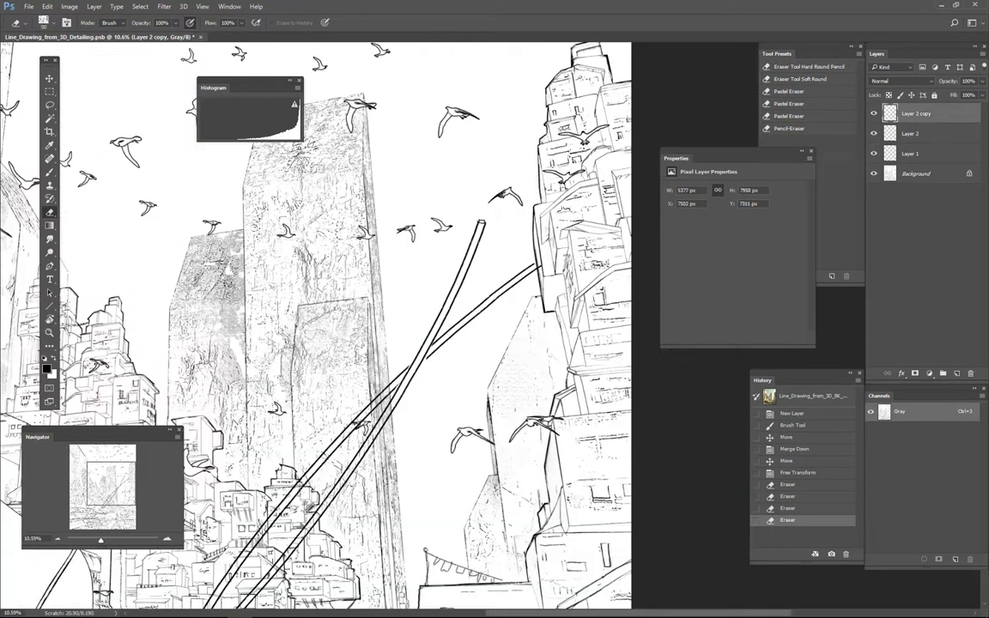
Close the ends of the poles with brushed black lines and paint out stray lines in white.
{"action": "key", "text": "b"}
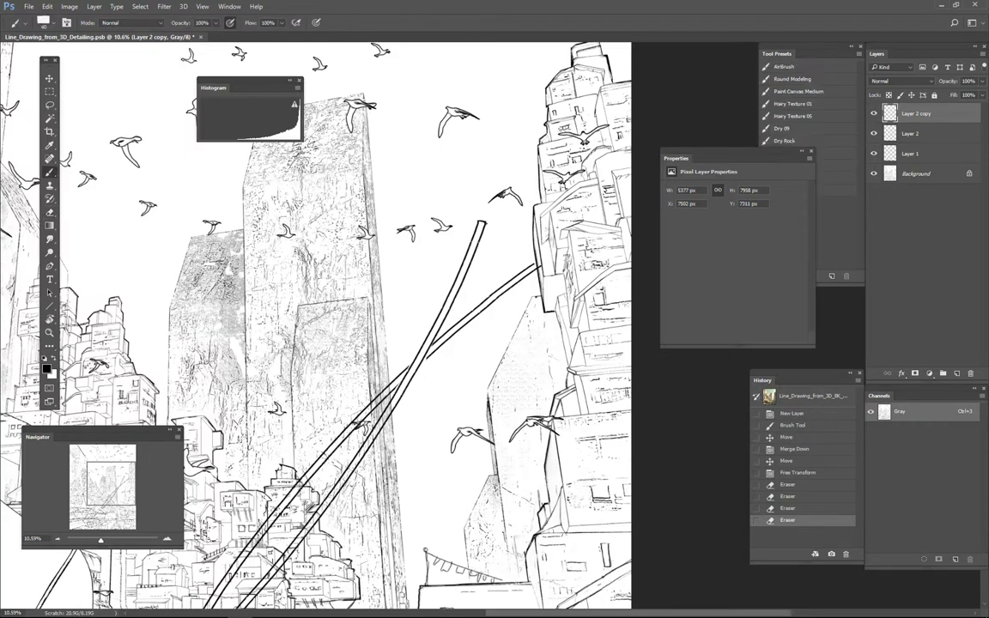
{"action": "left_click_drag", "start_coordinate": [536, 265], "coordinate": [548, 274]}
{"action": "left_click_drag", "start_coordinate": [551, 277], "coordinate": [618, 277]}
{"action": "key", "text": "x"}
{"action": "left_click_drag", "start_coordinate": [512, 249], "coordinate": [526, 263]}
{"action": "mouse_move", "coordinate": [525, 253]}
{"action": "left_mouse_down"}
{"action": "mouse_move", "coordinate": [518, 261]}
{"action": "mouse_move", "coordinate": [455, 258]}
{"action": "left_mouse_up"}
{"action": "left_click_drag", "start_coordinate": [421, 332], "coordinate": [576, 234]}
{"action": "key", "text": "x"}
{"action": "key", "text": "["}
{"action": "left_click_drag", "start_coordinate": [316, 538], "coordinate": [333, 548]}
Check the pole copy by toggling its visibility, and merge it down into Layer 2.
{"action": "key", "text": "ctrl+0"}
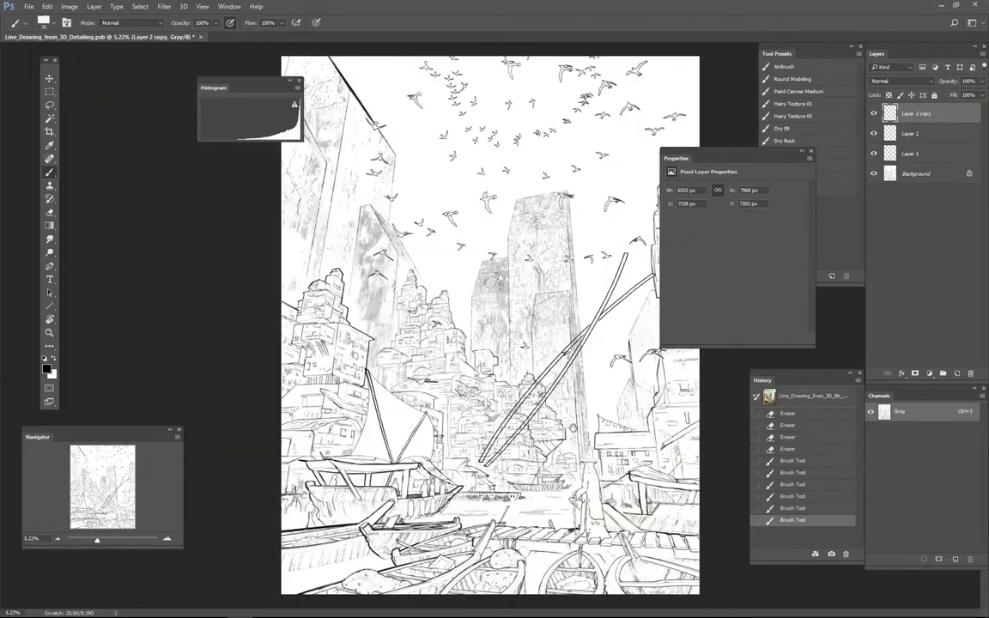
{"action": "key", "text": "f"}
{"action": "left_click_drag", "start_coordinate": [574, 428], "coordinate": [463, 431]}
{"action": "left_click", "coordinate": [873, 116]}
{"action": "left_click", "coordinate": [874, 116]}
{"action": "key", "text": "ctrl+e"}
{"action": "left_click", "coordinate": [873, 115]}
{"action": "left_click", "coordinate": [873, 115]}
Move the crossed poles onto the boat beside the cloaked figure, scaled to about 60% width and 69% height and rotated about -143°.
{"action": "left_click_drag", "start_coordinate": [584, 404], "coordinate": [658, 505]}
{"action": "key", "text": "ctrl+t"}
{"action": "left_click_drag", "start_coordinate": [693, 436], "coordinate": [662, 556]}
{"action": "left_click_drag", "start_coordinate": [674, 457], "coordinate": [640, 373]}
{"action": "scroll", "coordinate": [608, 457], "scroll_direction": "up", "scroll_amount": 2}
{"action": "left_click_drag", "start_coordinate": [584, 387], "coordinate": [505, 434]}
{"action": "left_click_drag", "start_coordinate": [654, 449], "coordinate": [642, 466]}
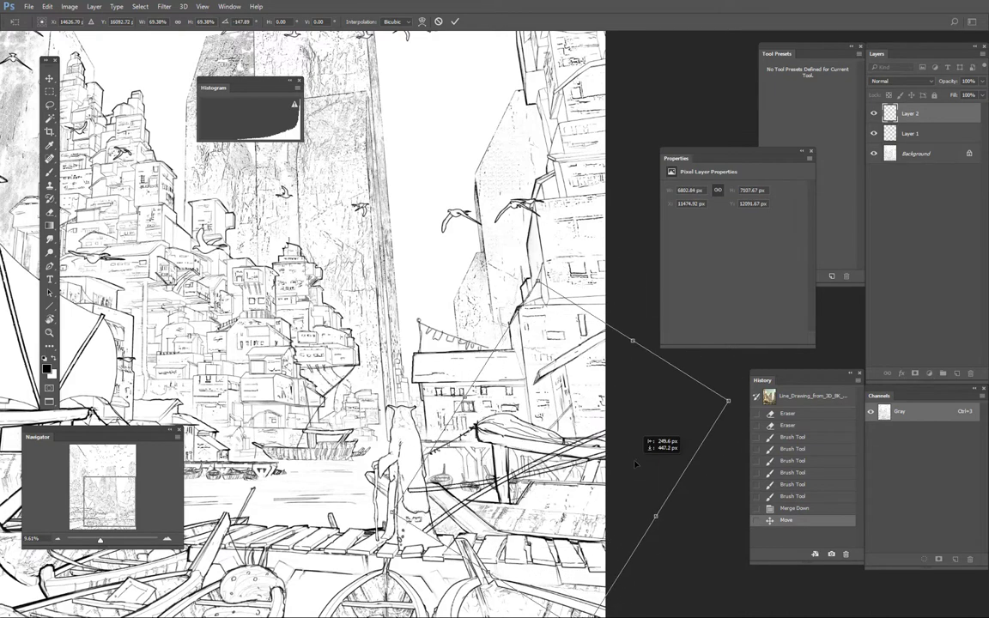
{"action": "left_click_drag", "start_coordinate": [718, 482], "coordinate": [718, 475]}
{"action": "mouse_move", "coordinate": [608, 460]}
{"action": "left_mouse_down"}
{"action": "mouse_move", "coordinate": [743, 468]}
{"action": "mouse_move", "coordinate": [612, 459]}
{"action": "mouse_move", "coordinate": [590, 491]}
{"action": "mouse_move", "coordinate": [601, 497]}
{"action": "mouse_move", "coordinate": [728, 419]}
{"action": "mouse_move", "coordinate": [571, 549]}
{"action": "mouse_move", "coordinate": [554, 518]}
{"action": "mouse_move", "coordinate": [562, 503]}
{"action": "left_mouse_up"}
{"action": "key", "text": "Return"}
Hide Layer 2 with a black mask, reveal only the poles over the boat with a 500-size white brush, and apply the mask.
{"action": "key", "text": "b"}
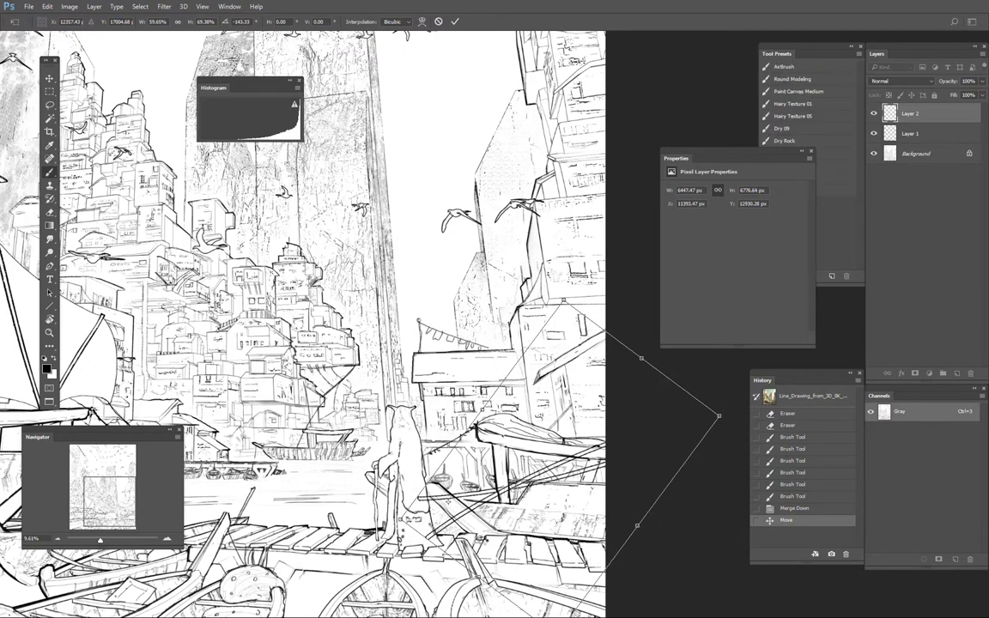
{"action": "scroll", "coordinate": [493, 538], "scroll_direction": "up", "scroll_amount": 3}
{"action": "left_click", "coordinate": [915, 374], "text": "alt"}
{"action": "right_click", "coordinate": [564, 337]}
{"action": "double_click", "coordinate": [564, 338]}
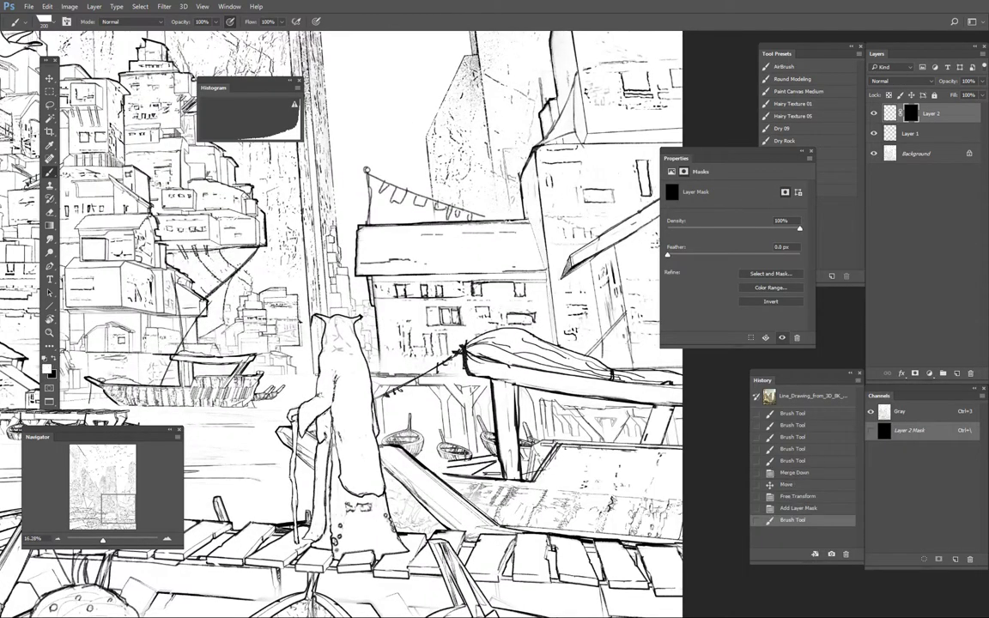
{"action": "key", "text": "bracketright"}
{"action": "key", "text": "bracketright"}
{"action": "left_click_drag", "start_coordinate": [535, 455], "coordinate": [567, 436]}
{"action": "left_click_drag", "start_coordinate": [563, 440], "coordinate": [586, 426]}
{"action": "left_click_drag", "start_coordinate": [612, 458], "coordinate": [591, 451]}
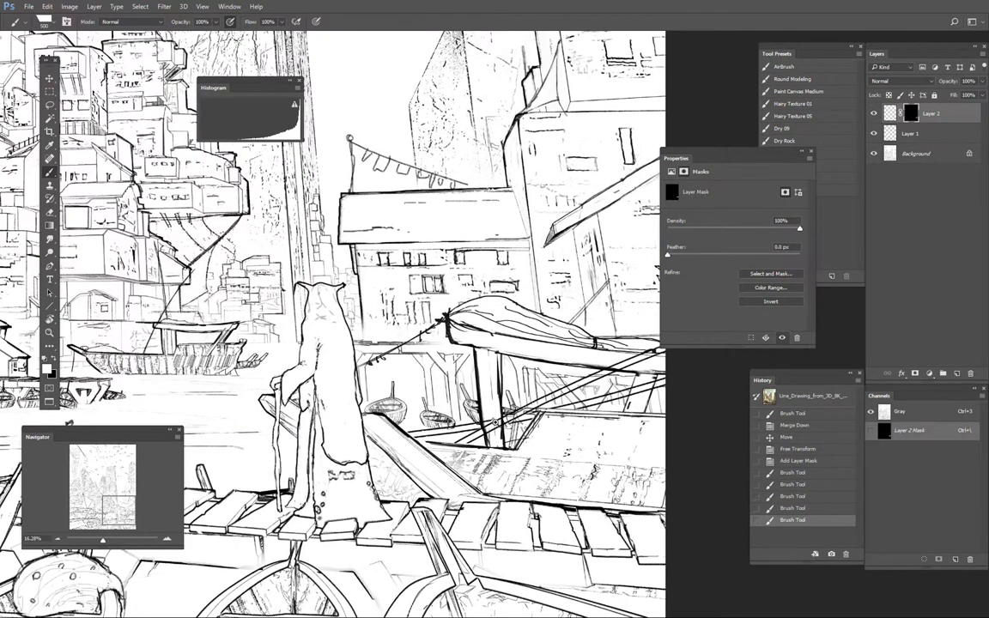
{"action": "left_click_drag", "start_coordinate": [496, 423], "coordinate": [517, 425]}
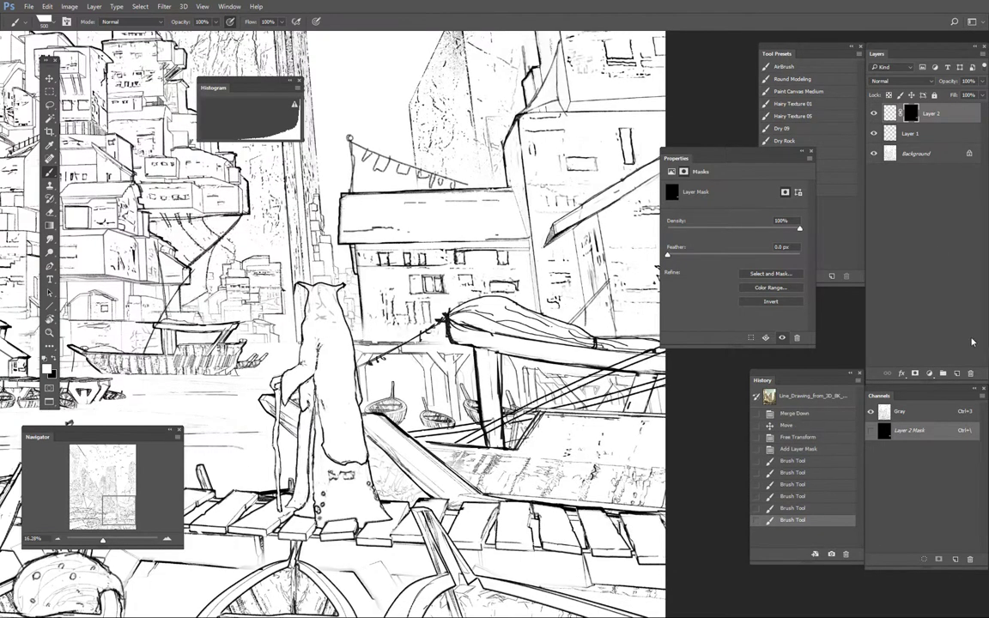
{"action": "key", "text": "F2"}
On Layer 1, paint out the boat and dock lines inside the crossed poles in white with a much smaller brush.
{"action": "scroll", "coordinate": [502, 422], "scroll_direction": "up", "scroll_amount": 4}
{"action": "key", "text": "bracketleft"}
{"action": "key", "text": "bracketleft"}
{"action": "key", "text": "bracketleft"}
{"action": "key", "text": "bracketleft"}
{"action": "key", "text": "bracketleft"}
{"action": "key", "text": "bracketleft"}
{"action": "key", "text": "bracketleft"}
{"action": "key", "text": "bracketleft"}
{"action": "key", "text": "bracketleft"}
{"action": "key", "text": "bracketleft"}
{"action": "key", "text": "bracketleft"}
{"action": "key", "text": "bracketleft"}
{"action": "left_click", "coordinate": [886, 138]}
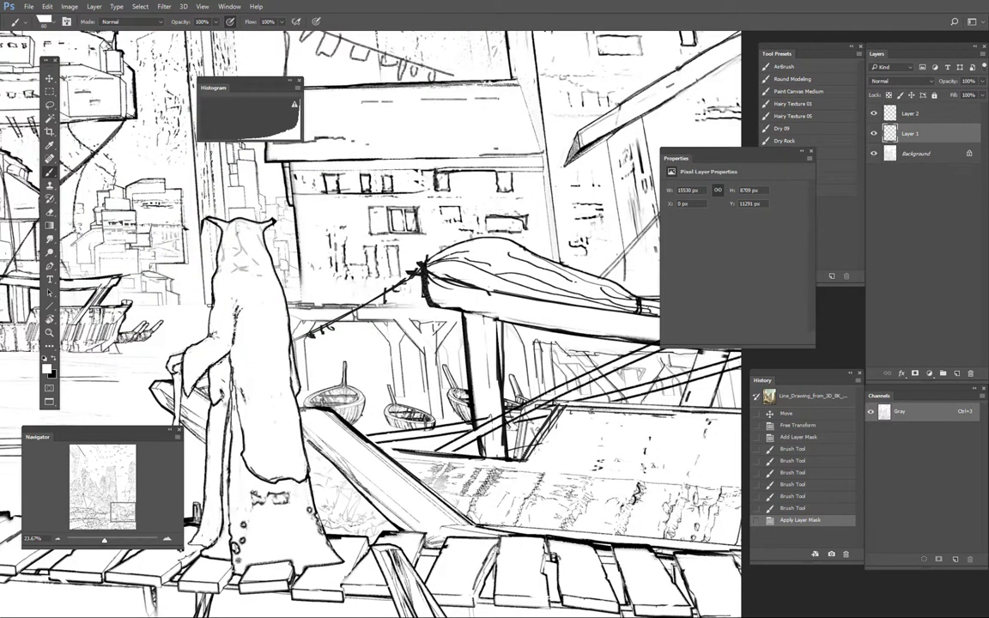
{"action": "key", "text": "f"}
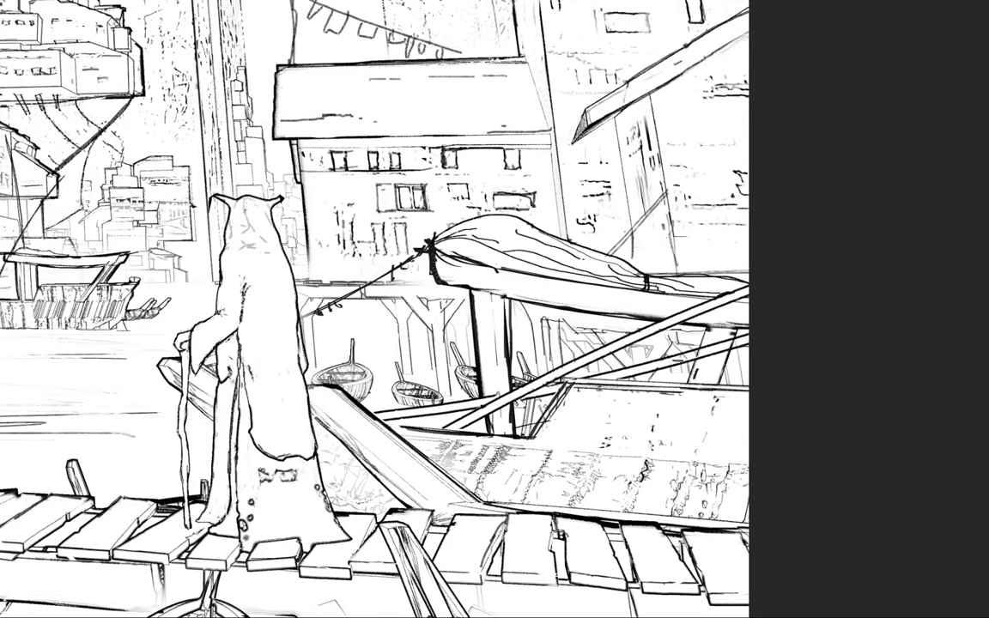
Merge the poles on Layer 2 down into Layer 1.
{"action": "scroll", "coordinate": [674, 382], "scroll_direction": "down", "scroll_amount": 3}
{"action": "key", "text": "f"}
{"action": "key", "text": "ctrl+e"}
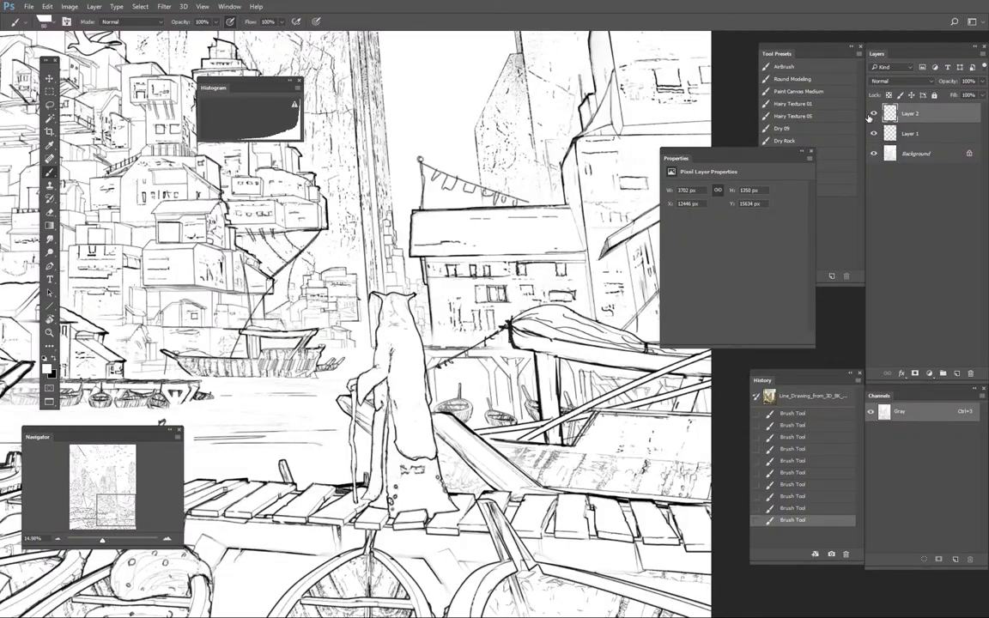